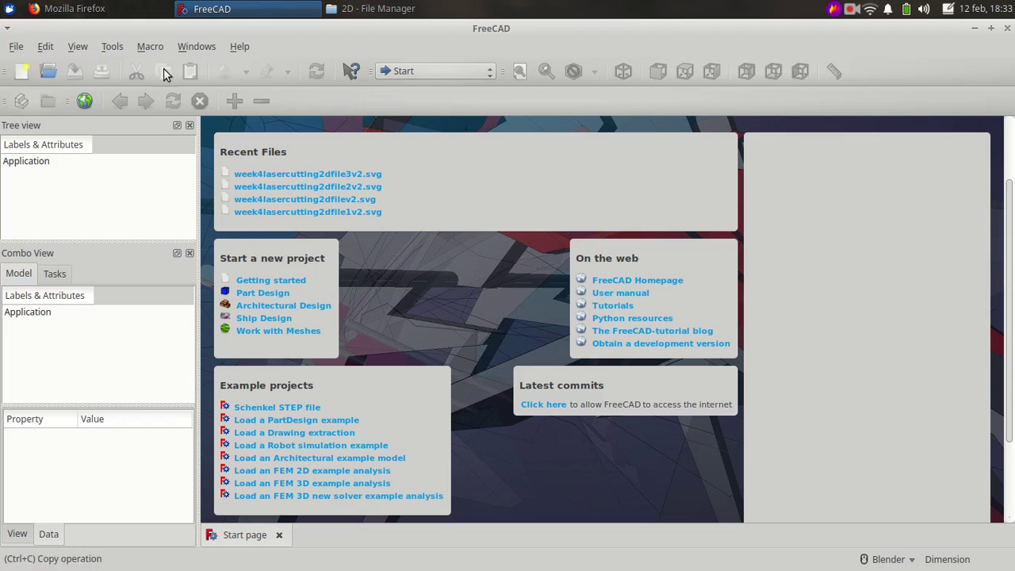
Create a new document and browse to the Documents/Fab Academy folder to save it.
{"action": "left_click", "coordinate": [22, 72]}
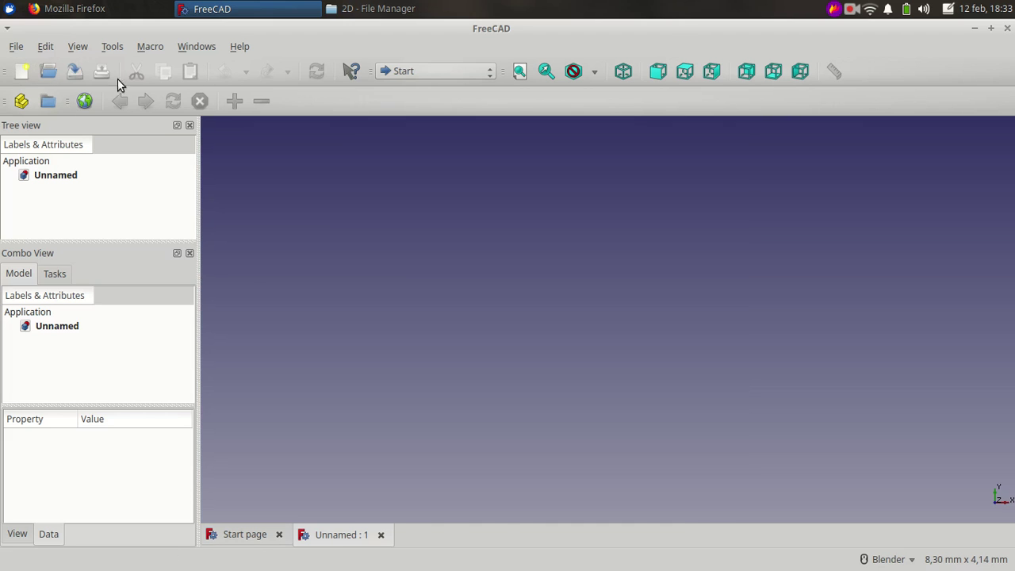
{"action": "left_click", "coordinate": [75, 73]}
{"action": "left_click", "coordinate": [322, 248]}
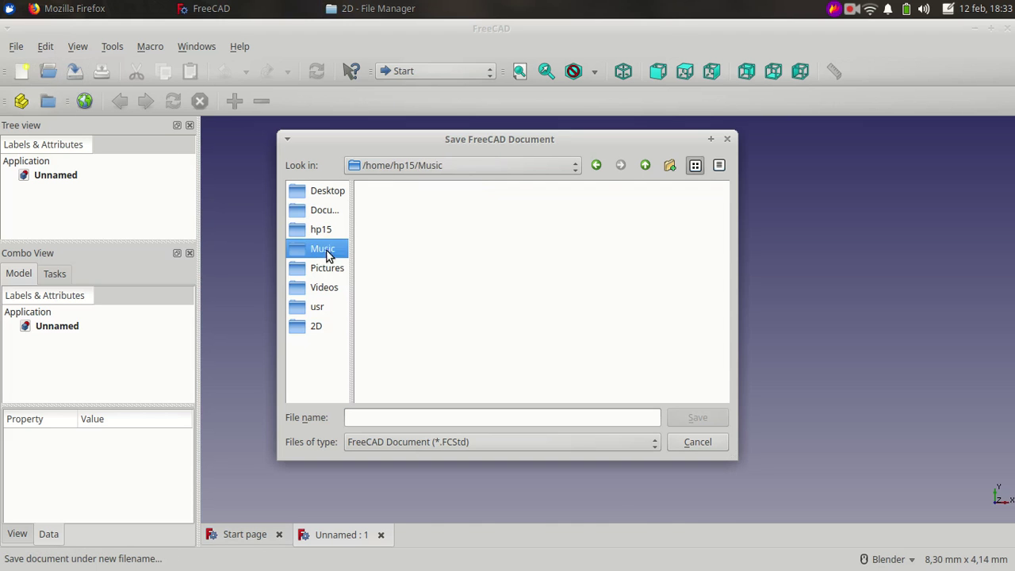
{"action": "left_click", "coordinate": [324, 209]}
{"action": "double_click", "coordinate": [527, 249]}
Save the document as week4parametricdesignprocessfreecad.
{"action": "left_click", "coordinate": [497, 421]}
{"action": "type", "text": "Free"}
{"action": "key", "text": "BackSpace"}
{"action": "key", "text": "BackSpace"}
{"action": "key", "text": "BackSpace"}
{"action": "type", "text": "week4par"}
{"action": "key", "text": "BackSpace"}
{"action": "key", "text": "BackSpace"}
{"action": "type", "text": "arametricdesignprocessfreecad"}
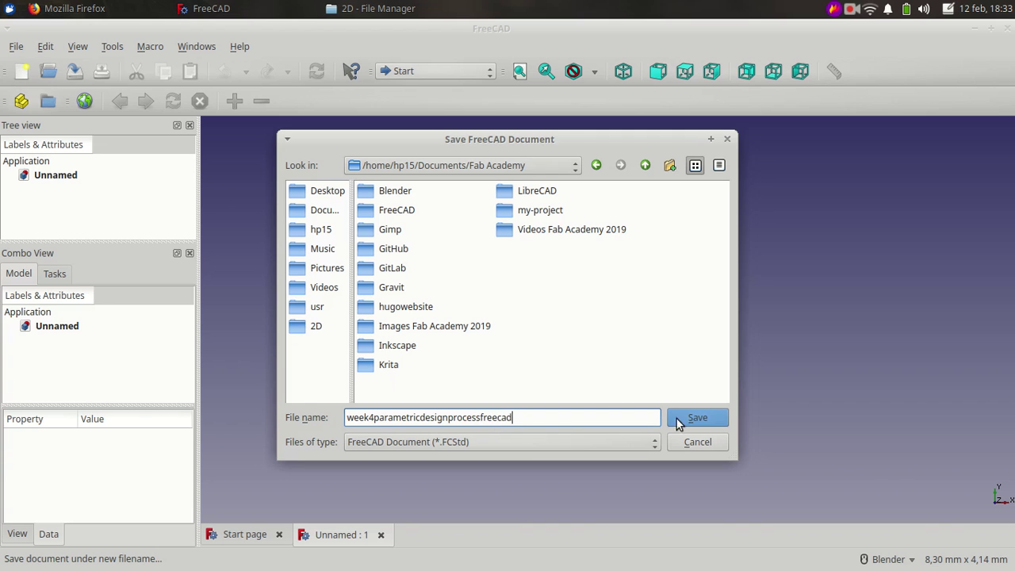
{"action": "left_click", "coordinate": [688, 418]}
{"action": "left_click", "coordinate": [436, 70]}
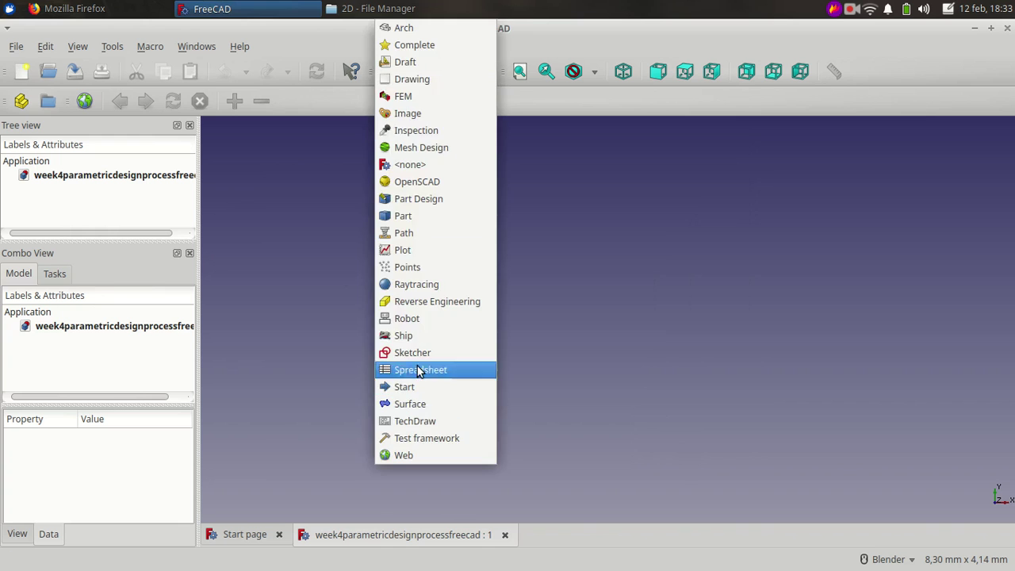
Switch to the Spreadsheet workbench, create a spreadsheet and open it.
{"action": "left_click", "coordinate": [421, 355]}
{"action": "left_click", "coordinate": [87, 103]}
{"action": "double_click", "coordinate": [77, 189]}
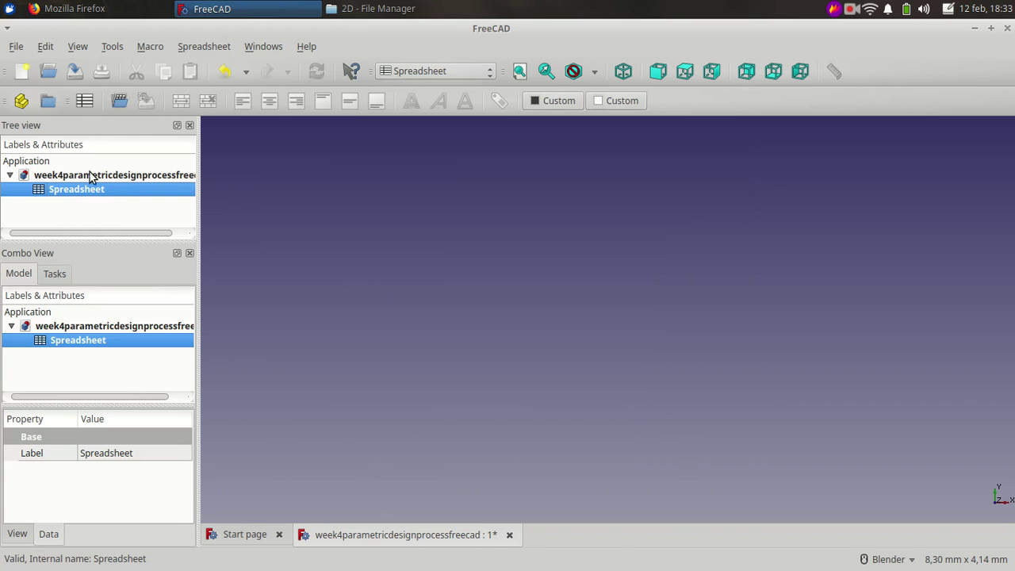
Enter a Material thickness label in cell A1 and widen column A.
{"action": "type", "text": "T"}
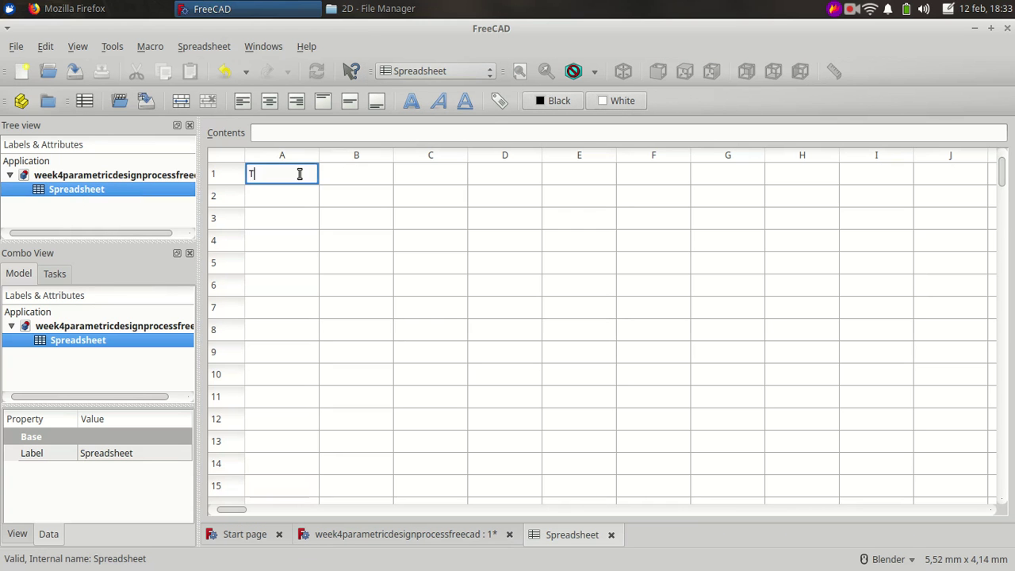
{"action": "key", "text": "BackSpace"}
{"action": "type", "text": "Materialthickness"}
{"action": "left_click", "coordinate": [325, 173]}
{"action": "left_click_drag", "start_coordinate": [319, 155], "coordinate": [333, 155]}
{"action": "left_click", "coordinate": [359, 176]}
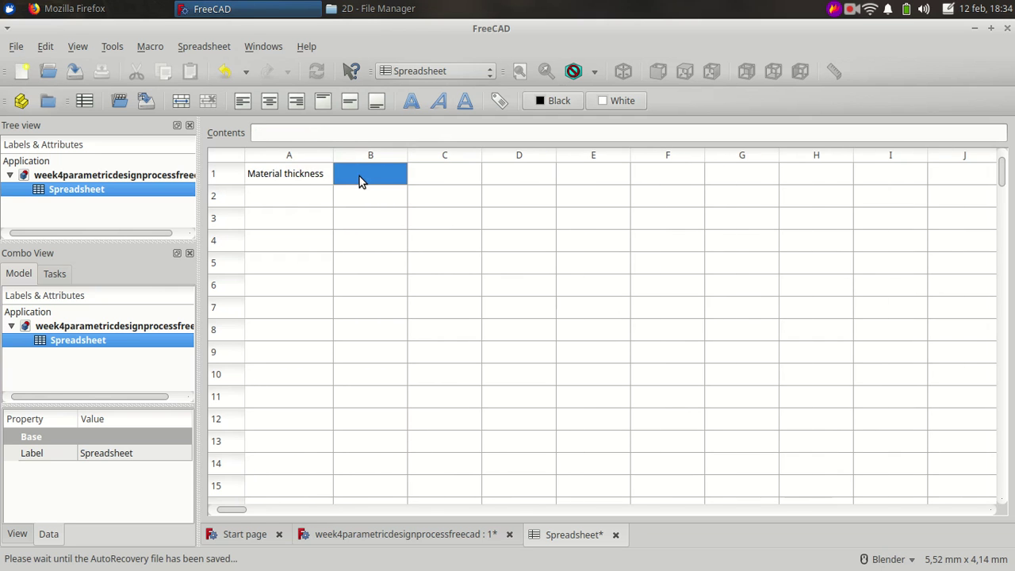
{"action": "left_click", "coordinate": [301, 175]}
{"action": "left_click", "coordinate": [291, 191]}
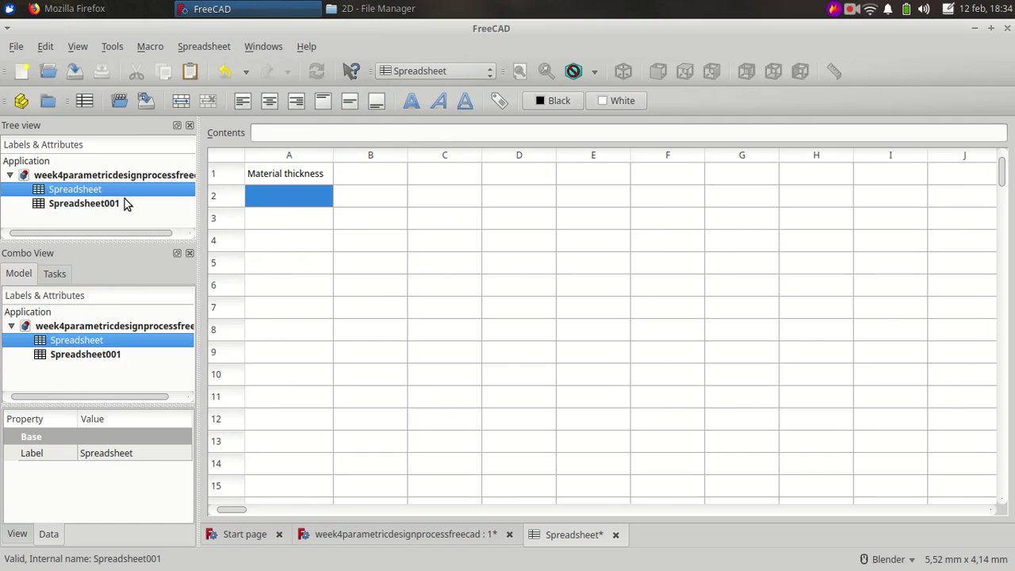
Delete the extra Spreadsheet001 and clear the text from cell A1.
{"action": "right_click", "coordinate": [125, 204]}
{"action": "left_click", "coordinate": [151, 399]}
{"action": "left_click", "coordinate": [310, 174]}
{"action": "left_click", "coordinate": [305, 192]}
{"action": "double_click", "coordinate": [306, 174]}
{"action": "key", "text": "BackSpace"}
{"action": "key", "text": "Return"}
{"action": "left_click", "coordinate": [305, 174]}
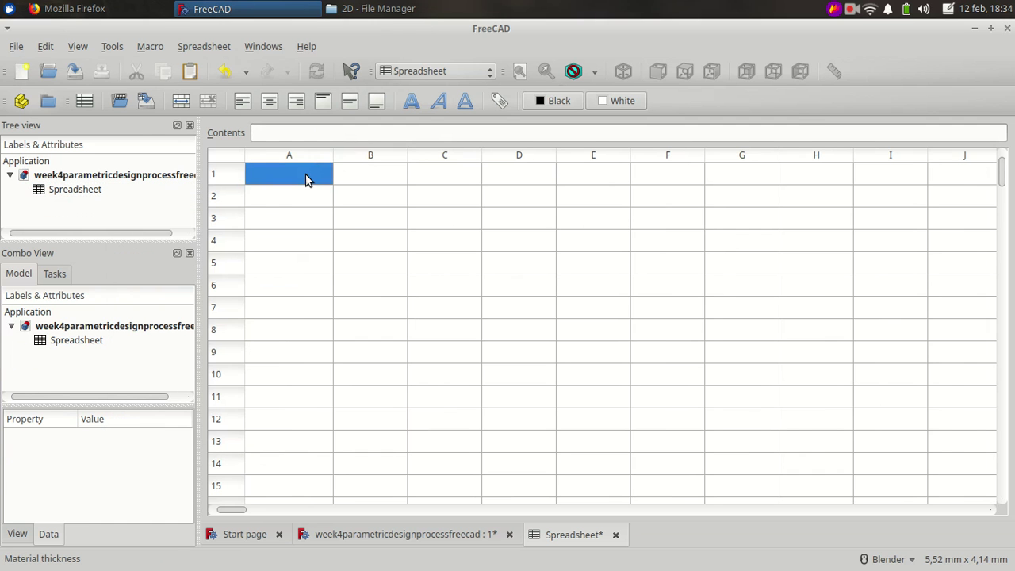
Enter draft headers Variable, Simbol and Value in cells A1 to C1.
{"action": "double_click", "coordinate": [305, 173]}
{"action": "type", "text": "Variable"}
{"action": "left_click", "coordinate": [361, 180]}
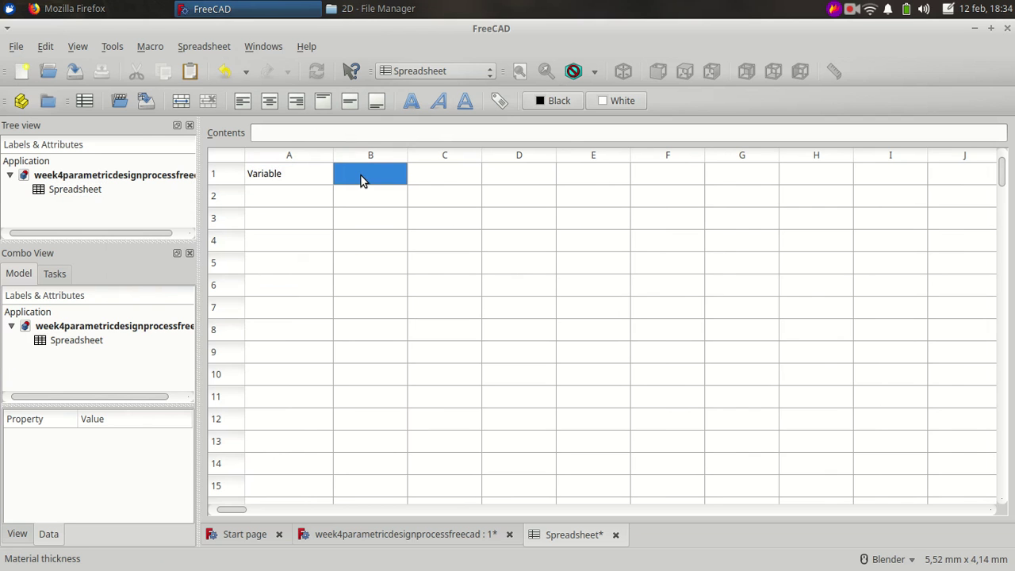
{"action": "type", "text": "s"}
{"action": "key", "text": "BackSpace"}
{"action": "type", "text": "Simbol"}
{"action": "left_click", "coordinate": [471, 176]}
{"action": "type", "text": "Value"}
{"action": "left_click", "coordinate": [283, 192]}
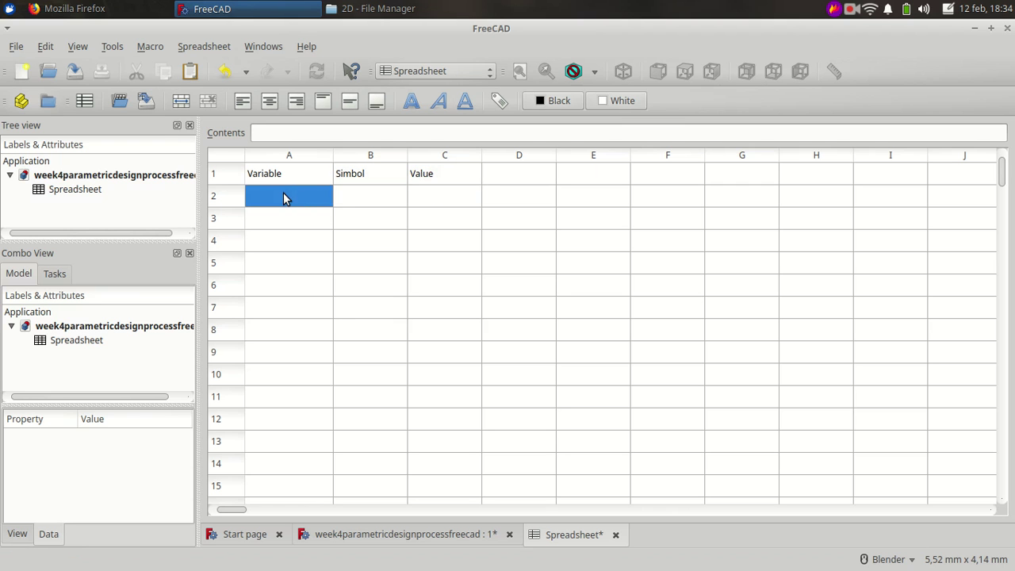
Retype the headers in capitals as VARIABLE, SYMBOL and VALUE.
{"action": "double_click", "coordinate": [296, 175]}
{"action": "type", "text": "VARIABLE"}
{"action": "left_click", "coordinate": [369, 178]}
{"action": "type", "text": "SYMBOL"}
{"action": "left_click", "coordinate": [440, 175]}
{"action": "double_click", "coordinate": [440, 175]}
{"action": "type", "text": "VAL"}
{"action": "key", "text": "BackSpace"}
{"action": "key", "text": "BackSpace"}
{"action": "key", "text": "BackSpace"}
{"action": "type", "text": "VALUE"}
{"action": "left_click", "coordinate": [272, 197]}
Label cell A2 as Material Thickness.
{"action": "type", "text": "Mate"}
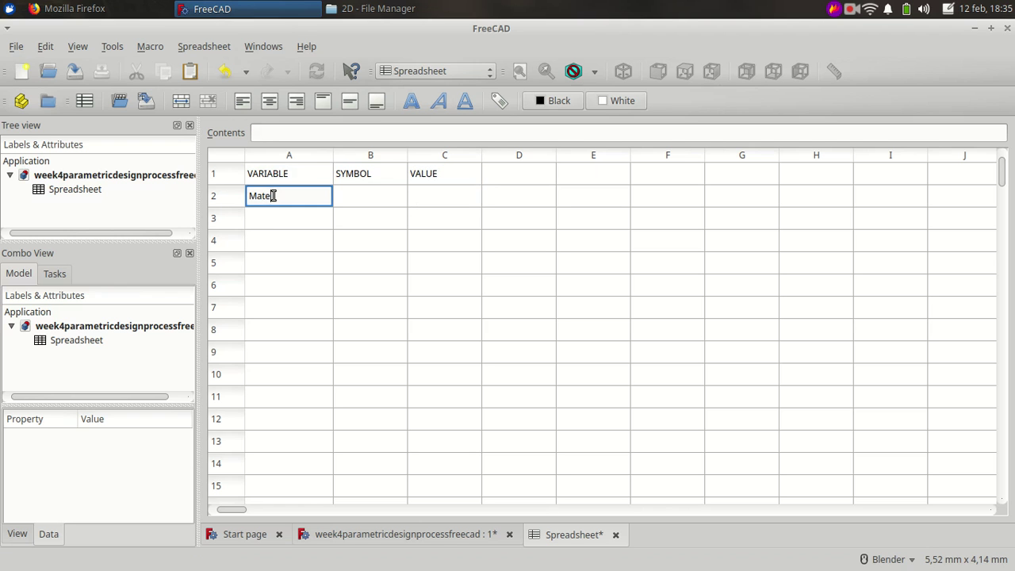
{"action": "type", "text": "rial"}
{"action": "left_click", "coordinate": [360, 199]}
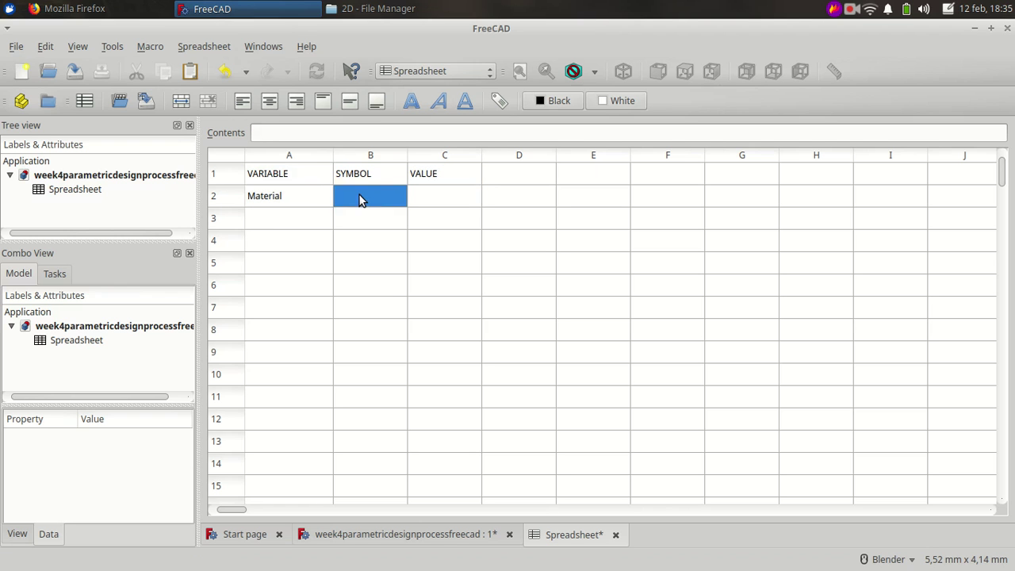
{"action": "double_click", "coordinate": [315, 193]}
{"action": "left_click", "coordinate": [315, 193]}
{"action": "type", "text": "Thik"}
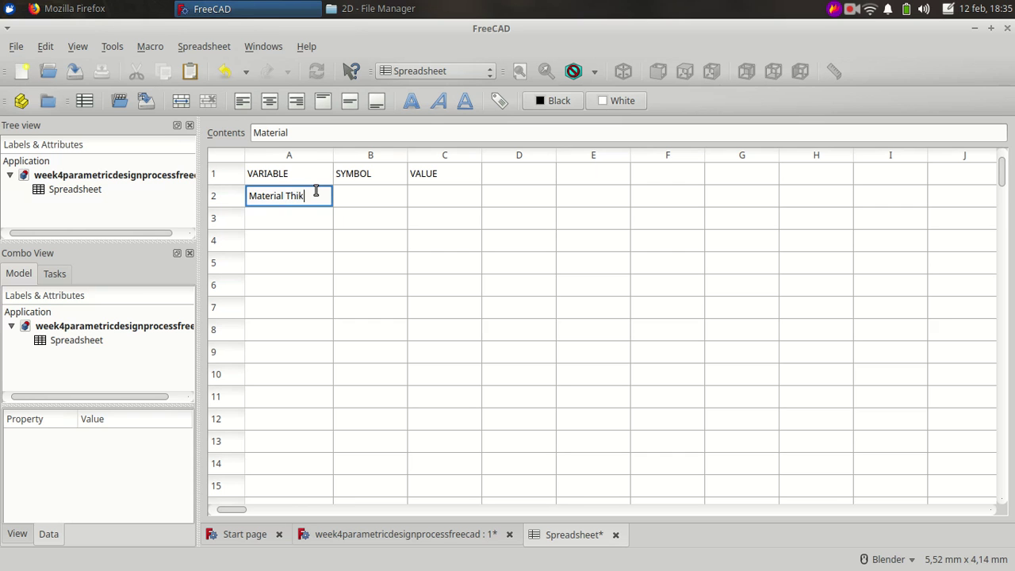
{"action": "key", "text": "BackSpace"}
{"action": "type", "text": "ckness"}
{"action": "left_click", "coordinate": [363, 199]}
Enter symbol mt in B2 and value =3mm in C2.
{"action": "double_click", "coordinate": [371, 198]}
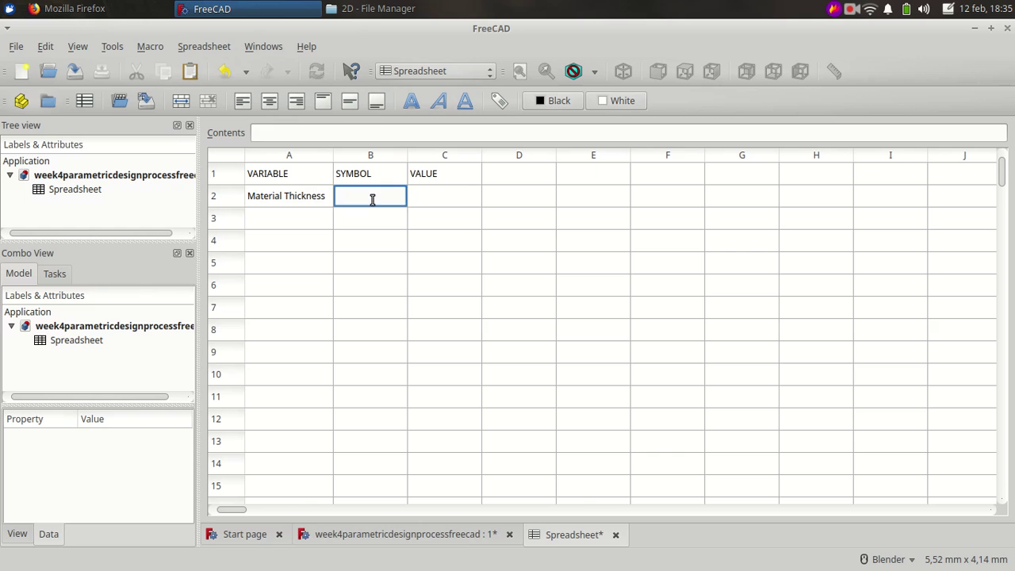
{"action": "type", "text": "mt"}
{"action": "left_click", "coordinate": [455, 199]}
{"action": "type", "text": "=3mm"}
{"action": "key", "text": "Return"}
Give the 3 mm cell C2 the alias mt.
{"action": "left_click", "coordinate": [323, 219]}
{"action": "left_click", "coordinate": [469, 202]}
{"action": "left_click", "coordinate": [499, 100]}
{"action": "type", "text": "mt"}
{"action": "left_click", "coordinate": [625, 379]}
Label cell A3 as Polygon Side.
{"action": "left_click", "coordinate": [291, 222]}
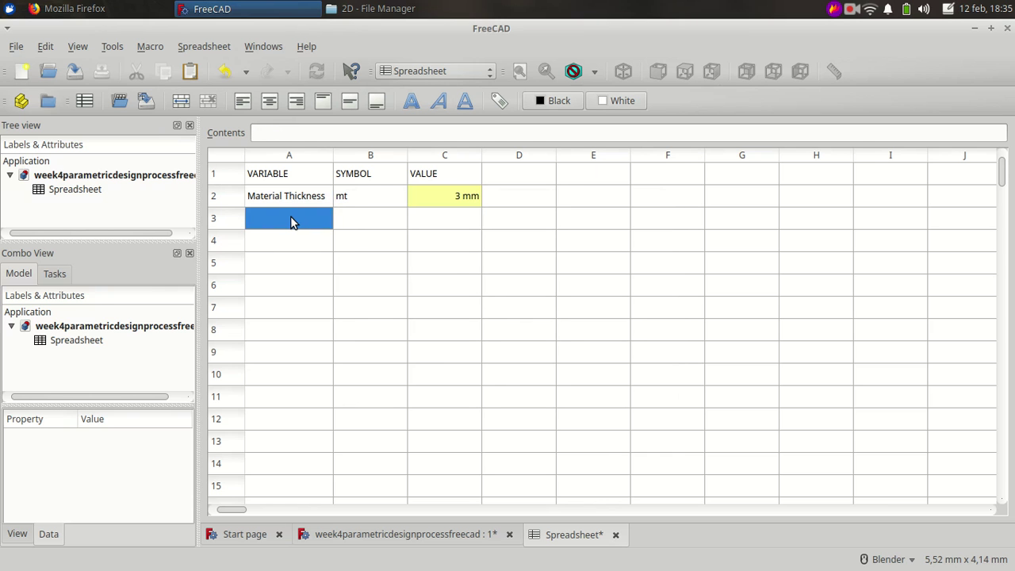
{"action": "type", "text": "si"}
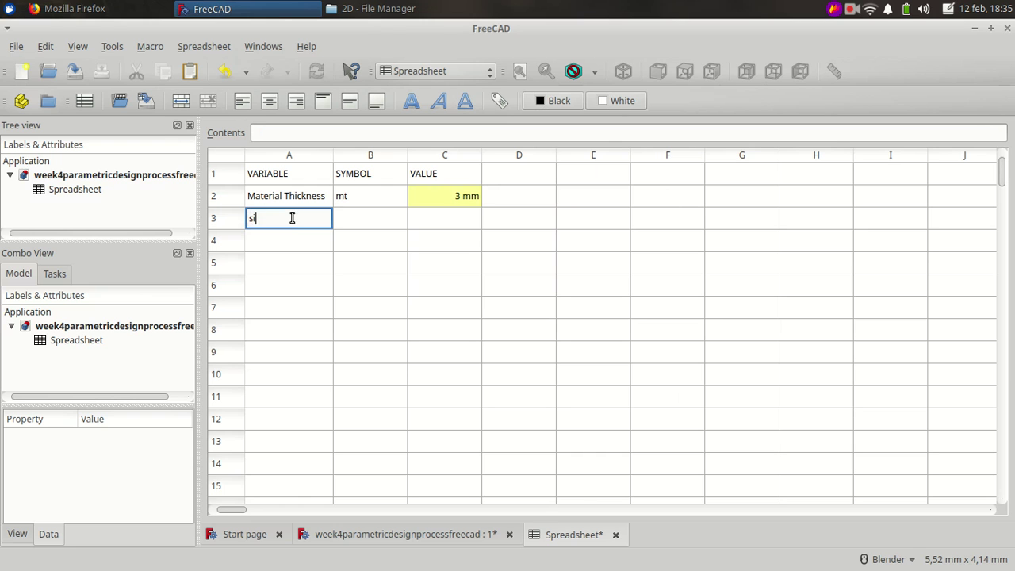
{"action": "key", "text": "BackSpace"}
{"action": "key", "text": "BackSpace"}
{"action": "type", "text": "Poli"}
{"action": "type", "text": "g"}
{"action": "type", "text": "ide"}
{"action": "left_click", "coordinate": [362, 221]}
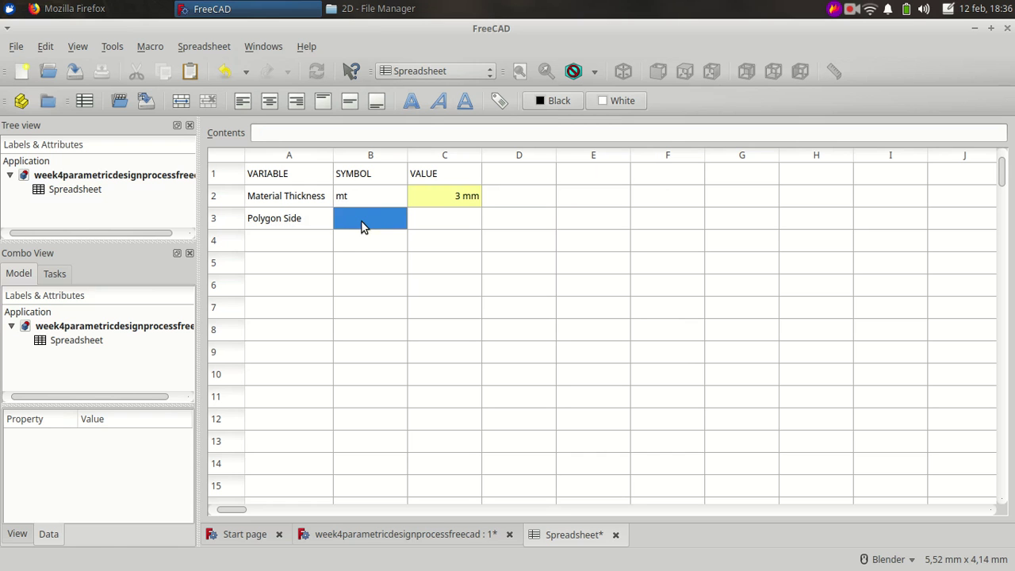
Enter symbol ps and value =50mm in row 3, aliasing C3 as ps.
{"action": "type", "text": "ps"}
{"action": "left_click", "coordinate": [444, 220]}
{"action": "left_click", "coordinate": [443, 221]}
{"action": "type", "text": "=50mm"}
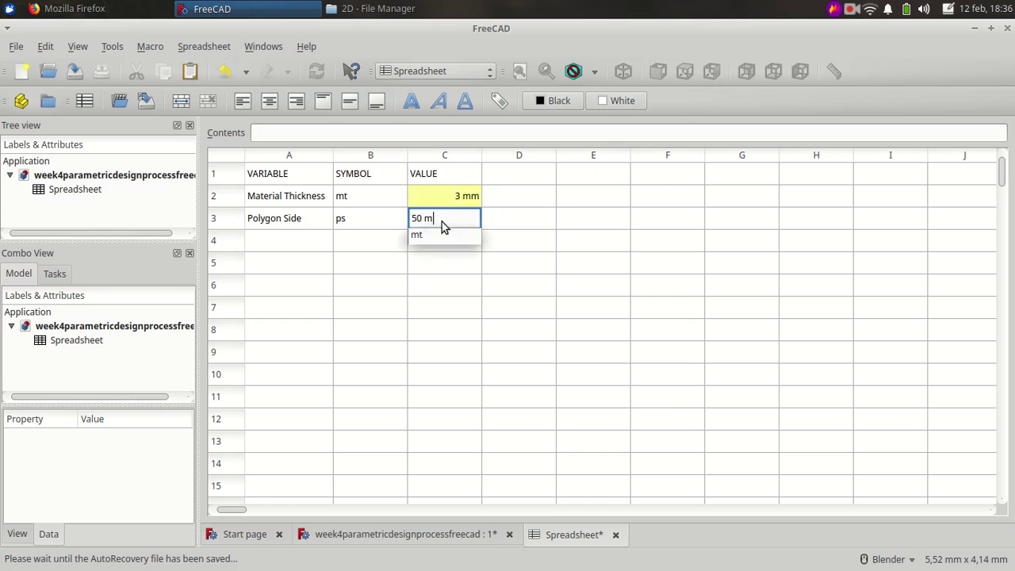
{"action": "key", "text": "Return"}
{"action": "left_click", "coordinate": [499, 101]}
{"action": "type", "text": "ps"}
{"action": "left_click", "coordinate": [624, 379]}
Label cell A4 as Slot Tolerance, replacing the word Clearence.
{"action": "left_click", "coordinate": [295, 244]}
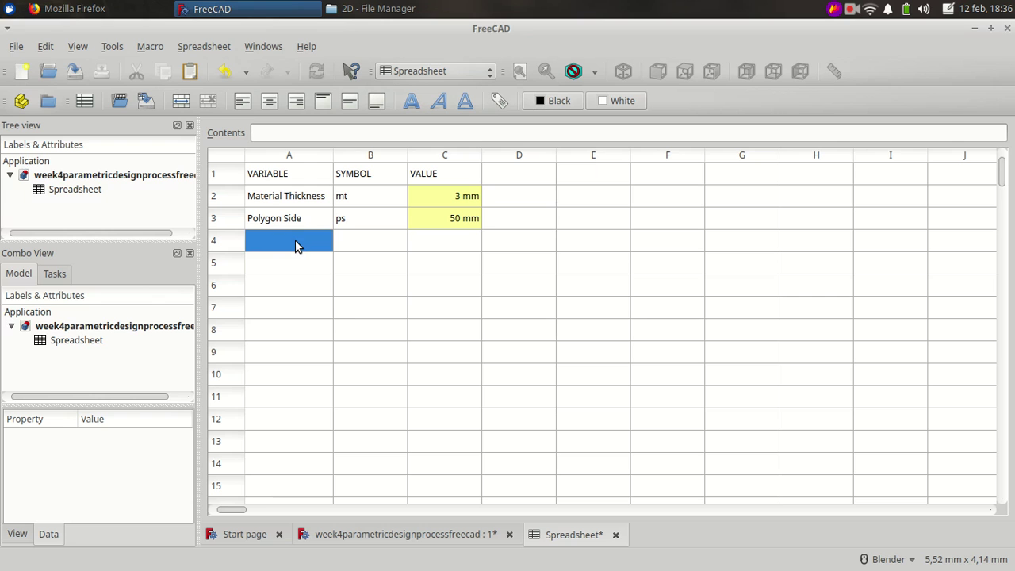
{"action": "type", "text": "Slo"}
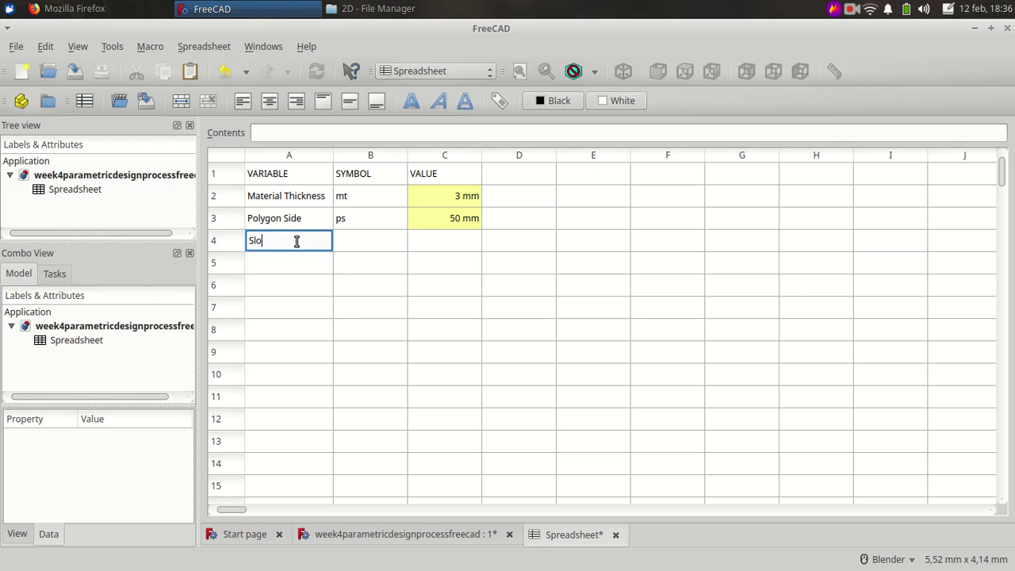
{"action": "type", "text": "t Clearence"}
{"action": "left_click_drag", "start_coordinate": [312, 245], "coordinate": [269, 240]}
{"action": "key", "text": "BackSpace"}
{"action": "type", "text": "Tolerance"}
{"action": "left_click", "coordinate": [366, 249]}
Enter symbol st and value 0.1 in row 4, opening the alias setting for C4.
{"action": "type", "text": "st"}
{"action": "left_click", "coordinate": [455, 248]}
{"action": "type", "text": "0"}
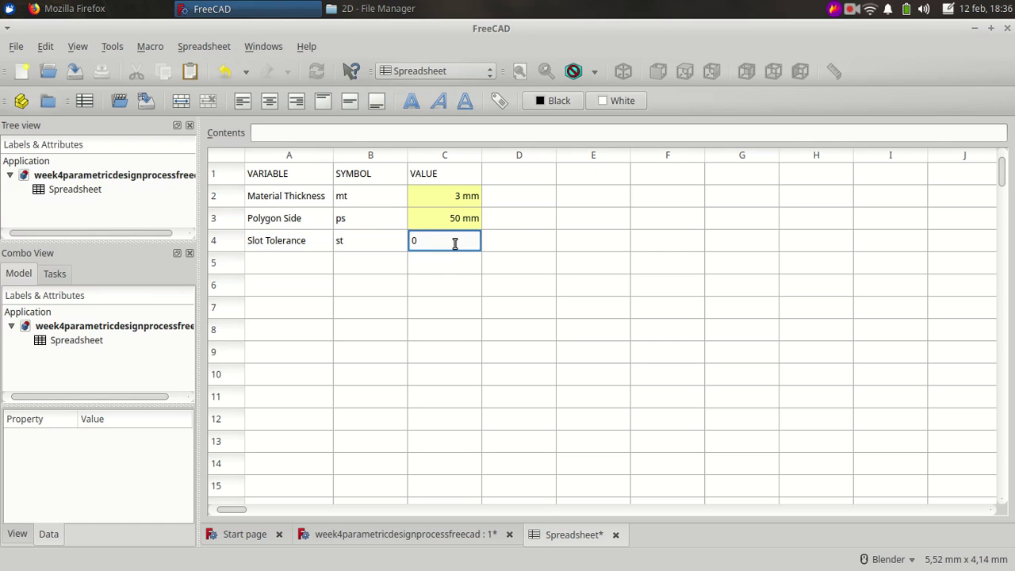
{"action": "key", "text": "BackSpace"}
{"action": "key", "text": "BackSpace"}
{"action": "key", "text": "BackSpace"}
{"action": "type", "text": "0.1"}
{"action": "key", "text": "Return"}
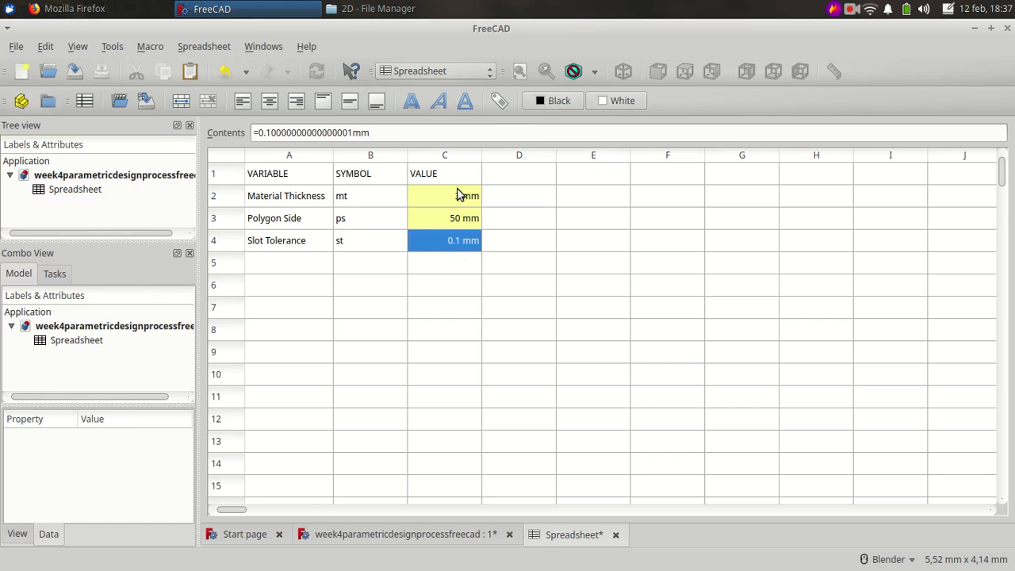
{"action": "left_click", "coordinate": [499, 100]}
Type st in the alias window for C4, then close the window.
{"action": "type", "text": "st"}
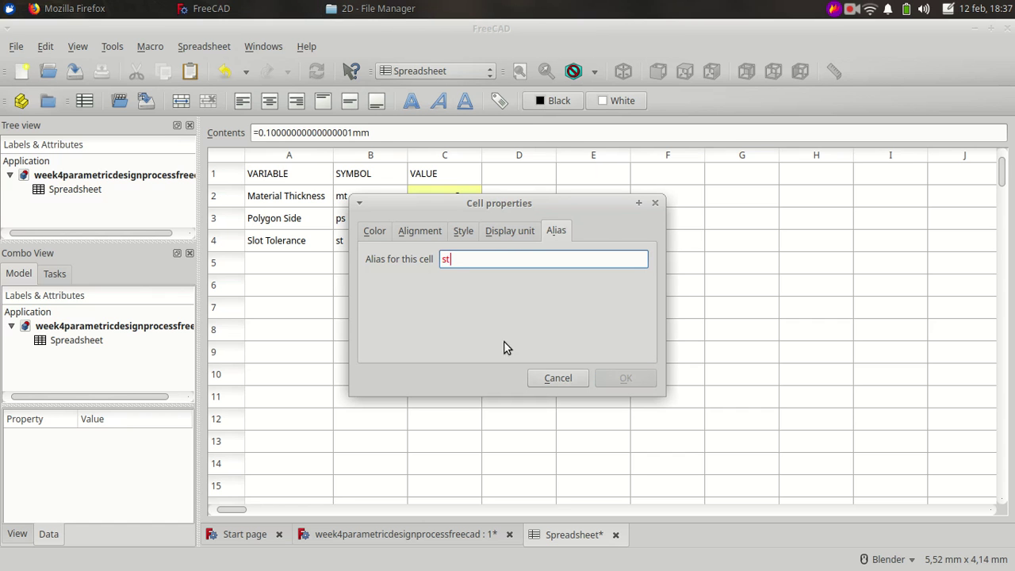
{"action": "mouse_move", "coordinate": [456, 203]}
{"action": "left_mouse_down"}
{"action": "mouse_move", "coordinate": [470, 266]}
{"action": "mouse_move", "coordinate": [454, 271]}
{"action": "left_mouse_up"}
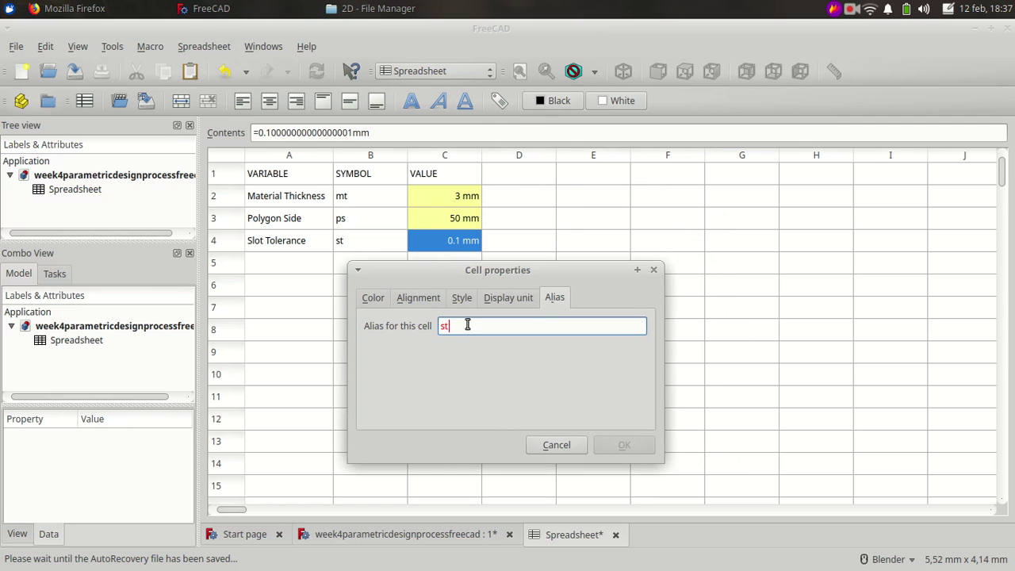
{"action": "left_click", "coordinate": [653, 270]}
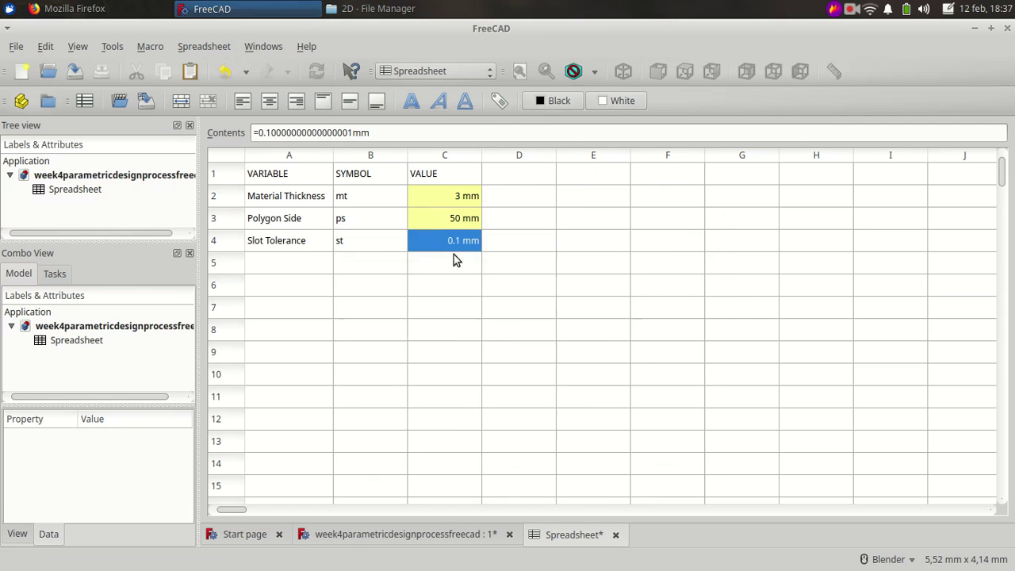
{"action": "key", "text": "Left"}
{"action": "left_click", "coordinate": [453, 243]}
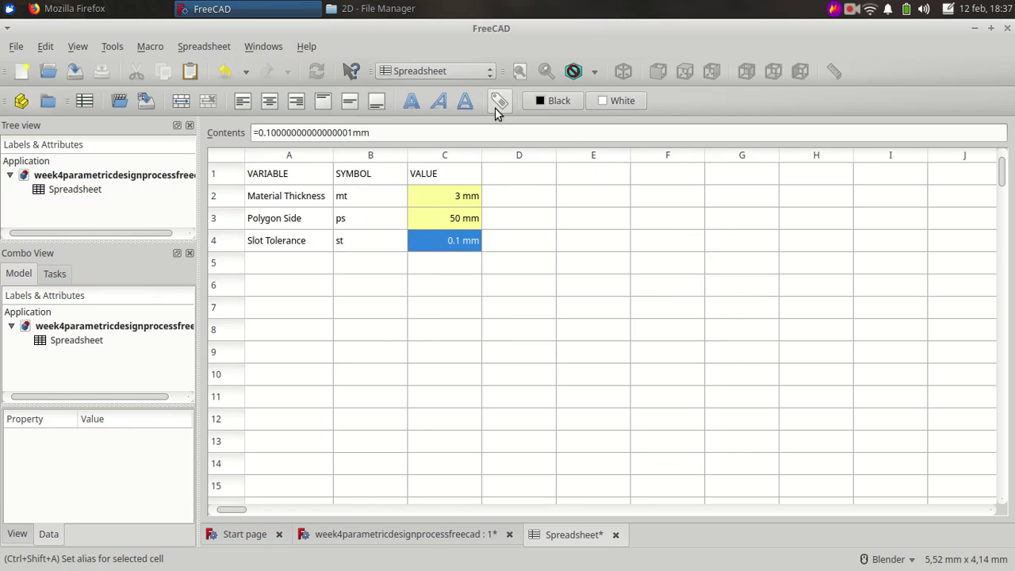
Rename the spreadsheet object to 'Parameters of press fit pieces'.
{"action": "left_click", "coordinate": [78, 191]}
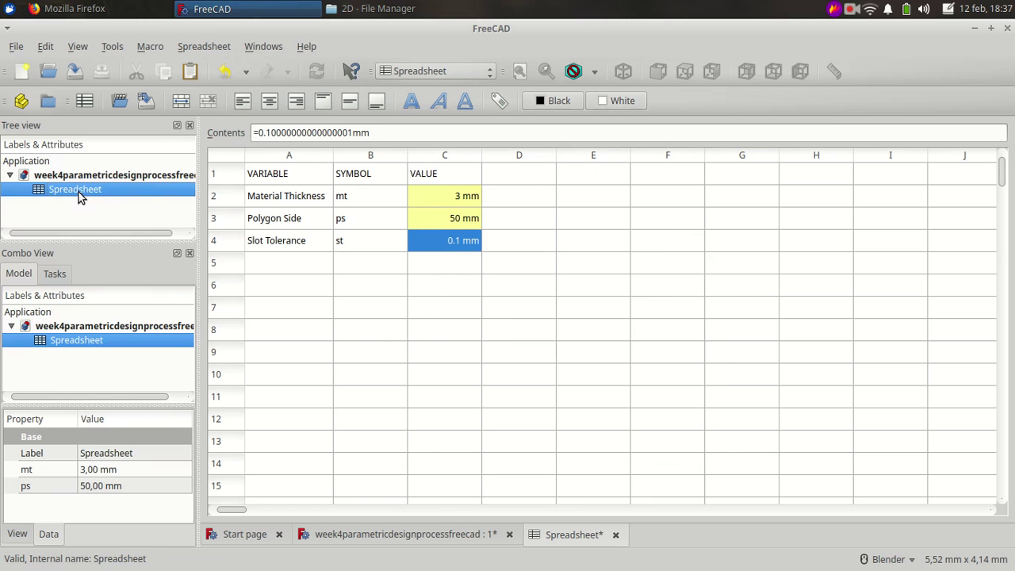
{"action": "right_click", "coordinate": [86, 189]}
{"action": "left_click", "coordinate": [151, 432]}
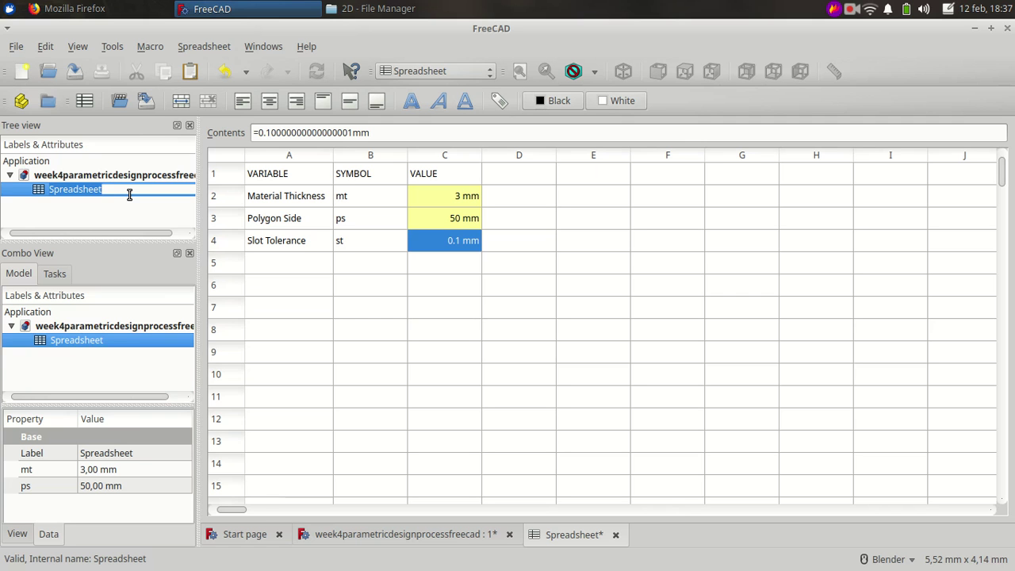
{"action": "type", "text": "Parameters"}
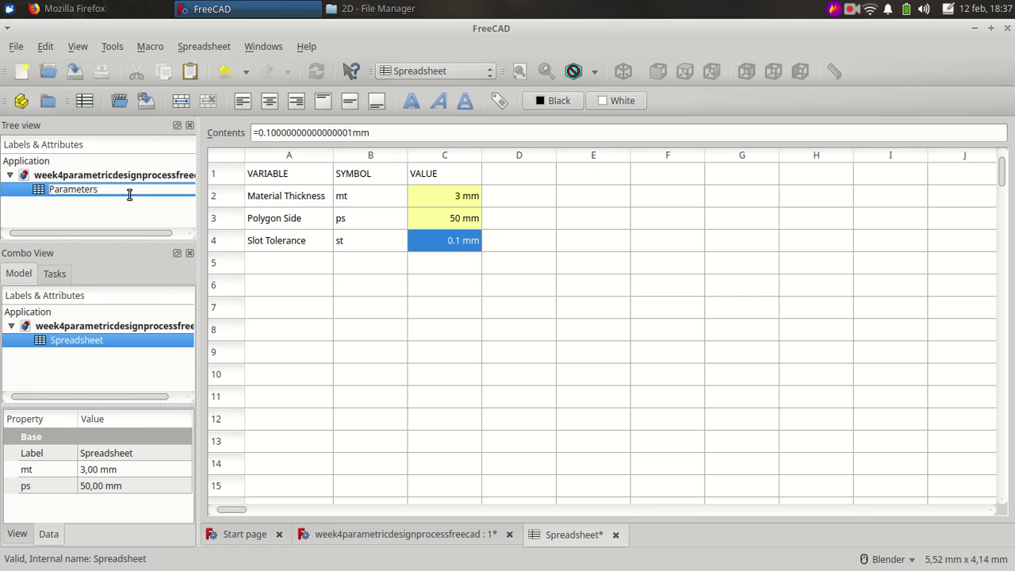
{"action": "type", "text": " of press"}
{"action": "type", "text": " fit pieces"}
{"action": "key", "text": "Return"}
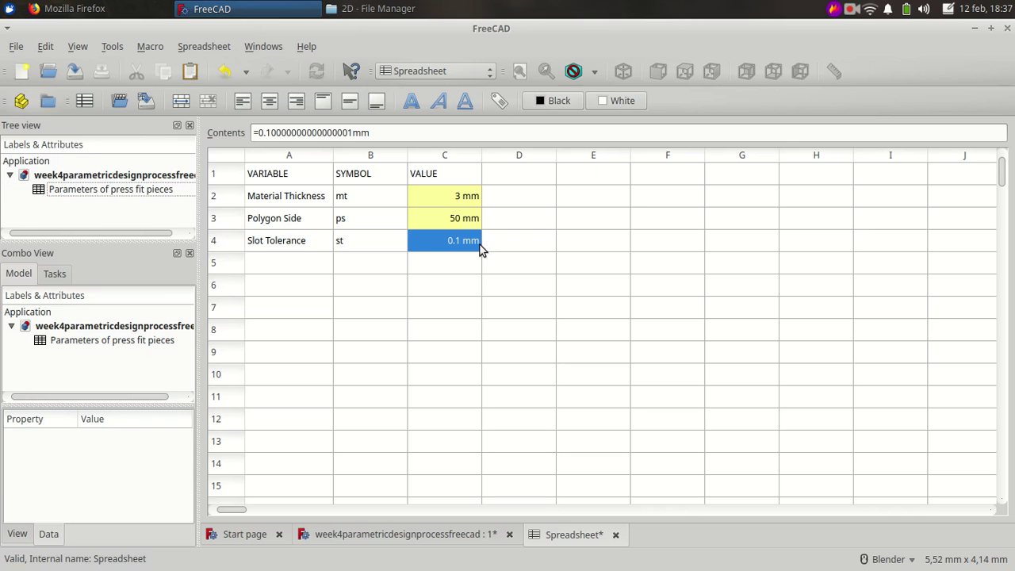
Set the alias of the 0.1 mm cell C4 to st.
{"action": "right_click", "coordinate": [447, 239]}
{"action": "left_click", "coordinate": [483, 246]}
{"action": "type", "text": "st"}
{"action": "left_click_drag", "start_coordinate": [554, 203], "coordinate": [594, 249]}
{"action": "left_click", "coordinate": [697, 251]}
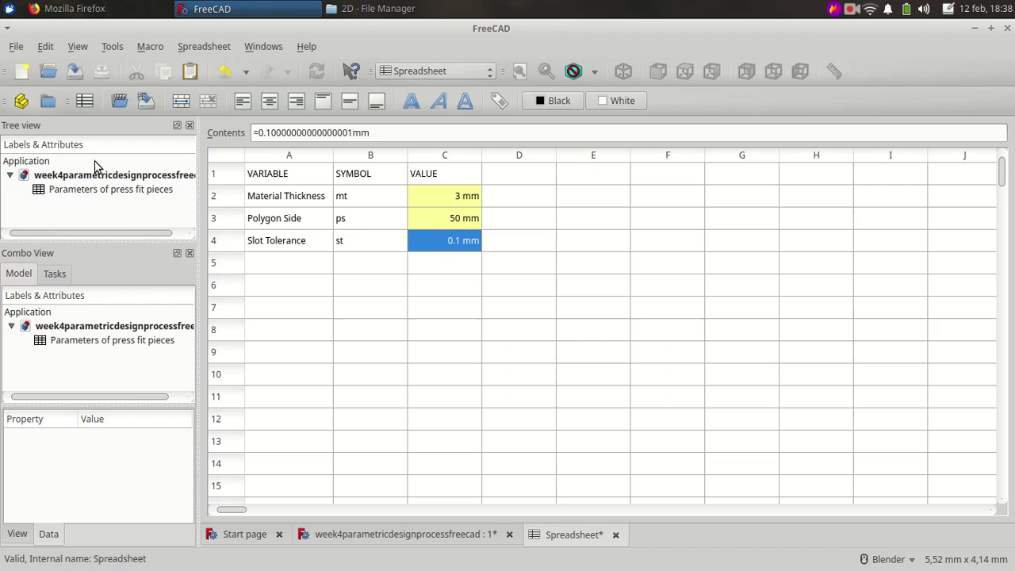
Save, then set the tolerance value in cell C4 to 0.1 mm.
{"action": "left_click", "coordinate": [74, 71]}
{"action": "double_click", "coordinate": [454, 242]}
{"action": "type", "text": "0.1 mm"}
{"action": "key", "text": "Return"}
{"action": "right_click", "coordinate": [474, 252]}
{"action": "left_click", "coordinate": [507, 260]}
{"action": "type", "text": "st"}
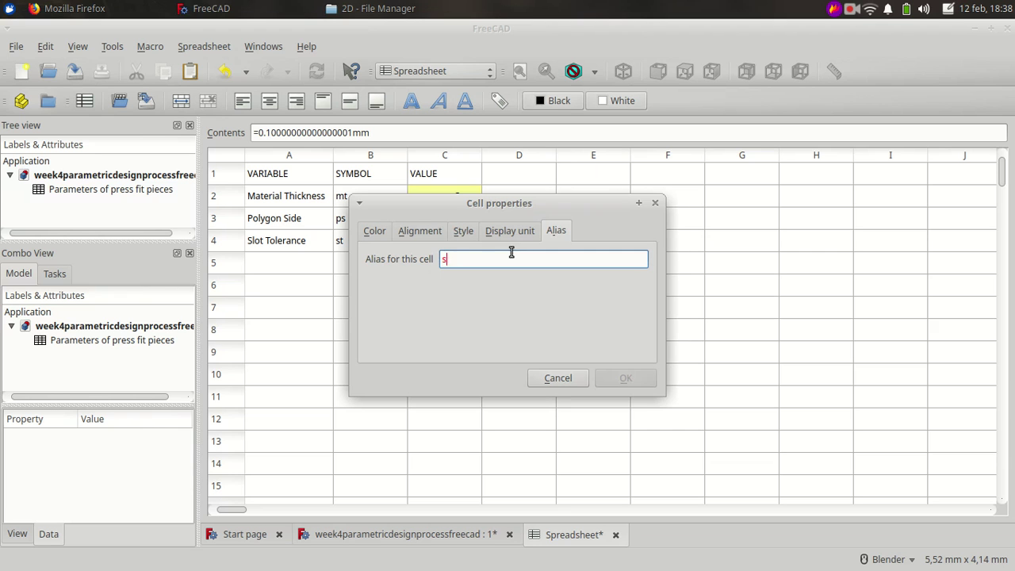
{"action": "key", "text": "BackSpace"}
{"action": "key", "text": "Return"}
Relabel row 4 as Clearence with symbol cl, and give C4 the alias cl.
{"action": "left_click", "coordinate": [342, 243]}
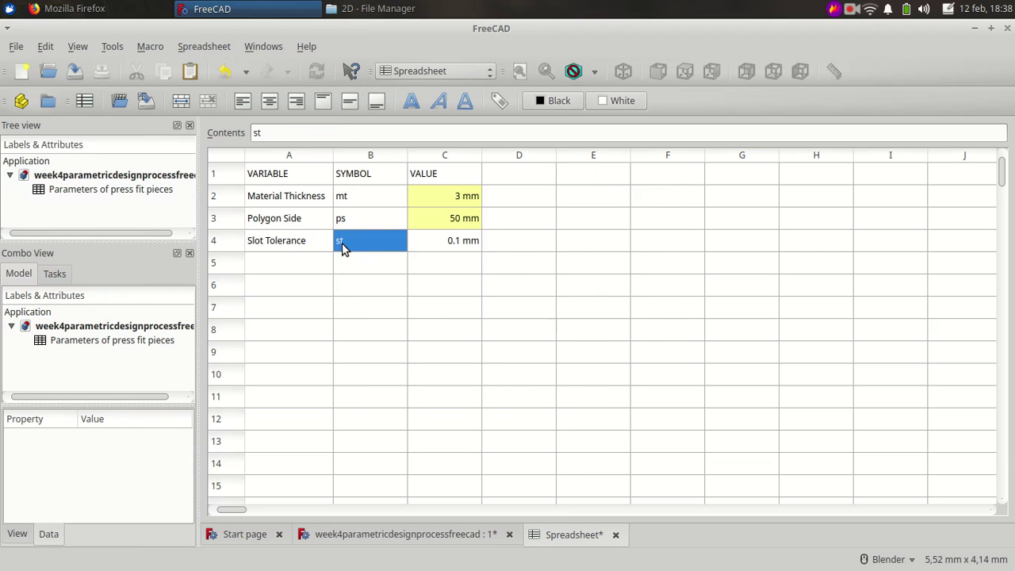
{"action": "left_click", "coordinate": [293, 246]}
{"action": "type", "text": "Clearence"}
{"action": "left_click", "coordinate": [360, 250]}
{"action": "type", "text": "cl"}
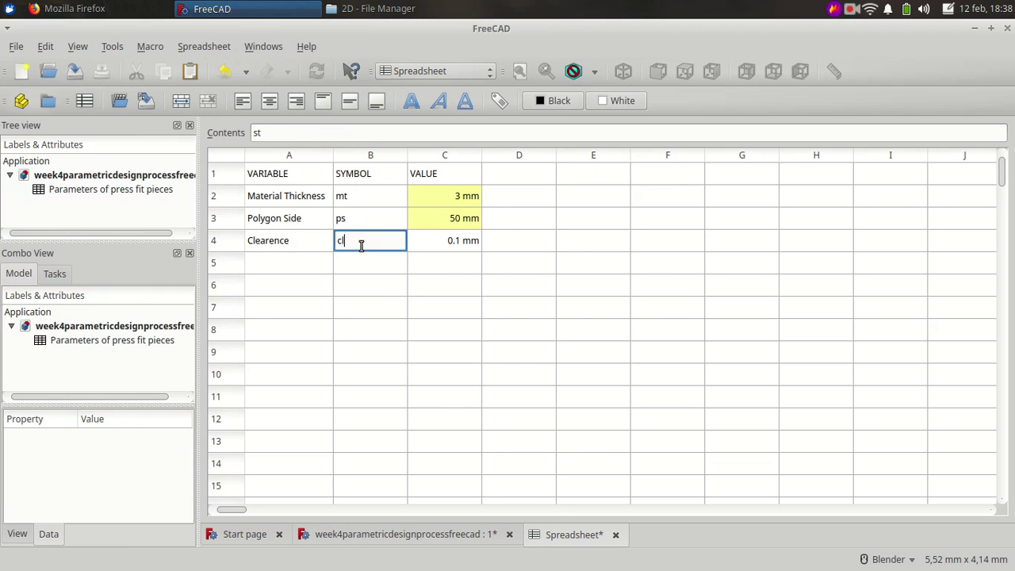
{"action": "left_click", "coordinate": [434, 245]}
{"action": "left_click", "coordinate": [498, 101]}
{"action": "type", "text": "cl"}
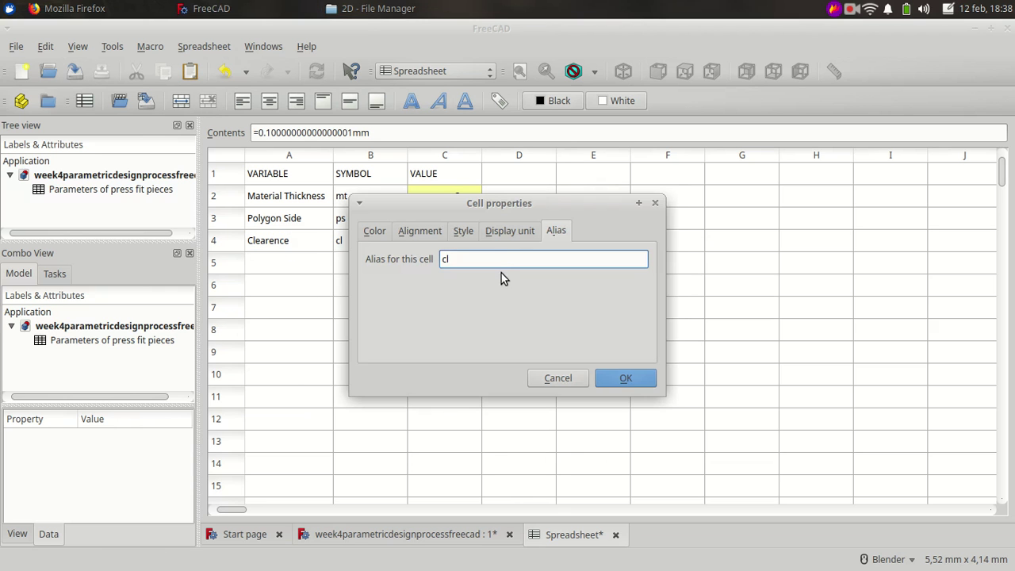
{"action": "left_click", "coordinate": [614, 380]}
Fill row 5 with the Slot length label, symbol sl and a 5 mm value.
{"action": "left_click", "coordinate": [296, 274]}
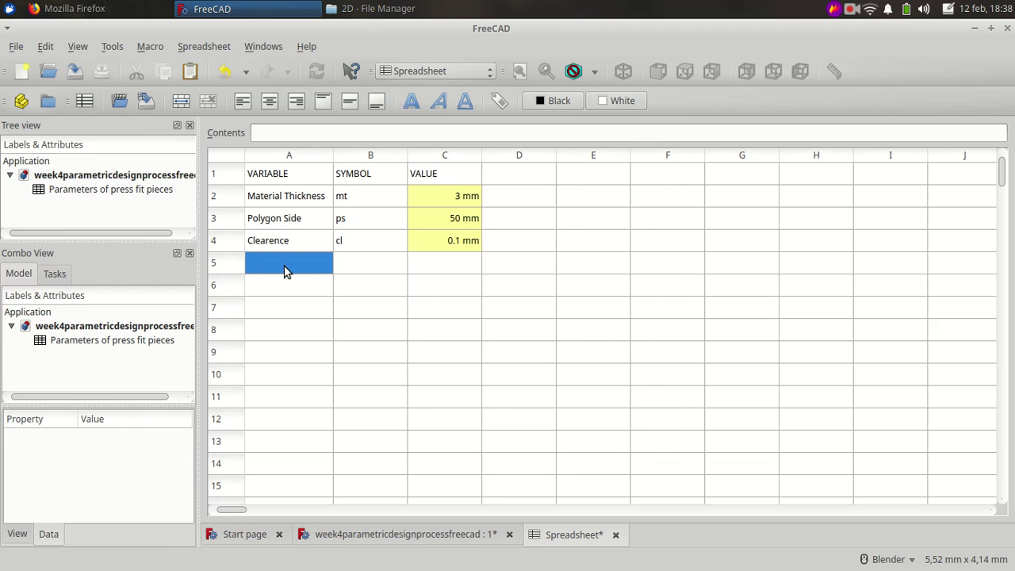
{"action": "type", "text": "Slot "}
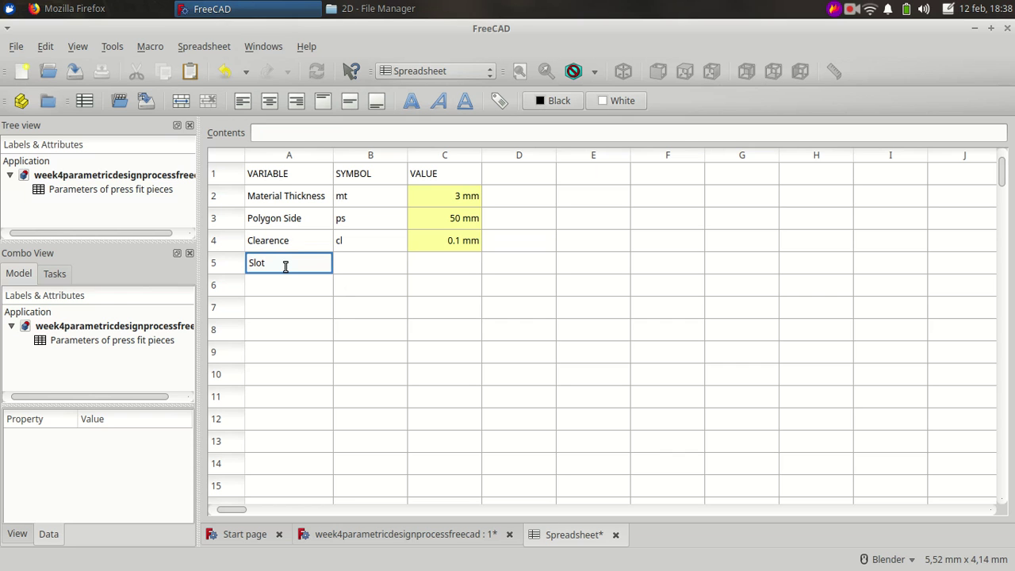
{"action": "type", "text": "leng"}
{"action": "key", "text": "BackSpace"}
{"action": "key", "text": "BackSpace"}
{"action": "left_click", "coordinate": [363, 261]}
{"action": "type", "text": "sl"}
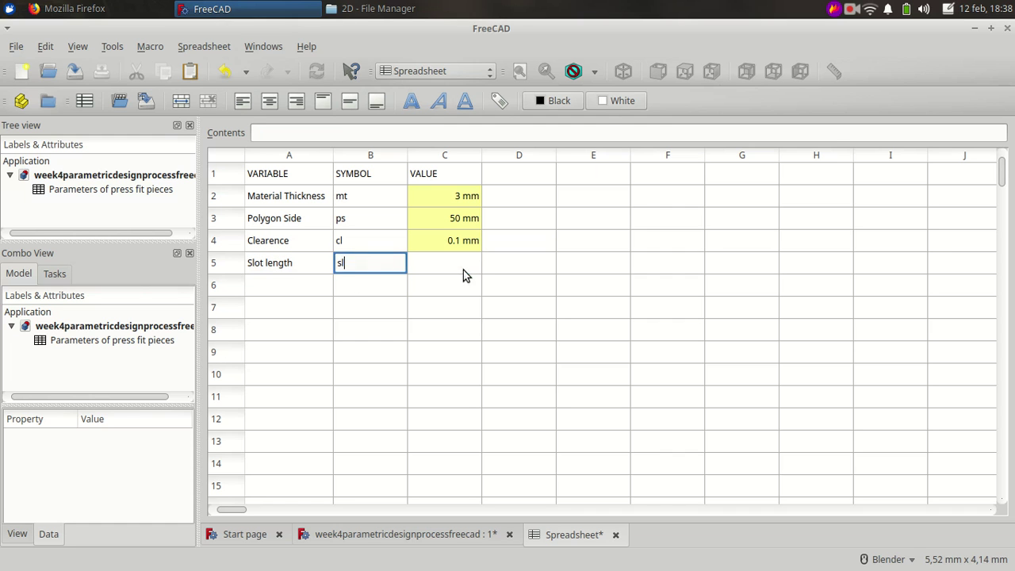
{"action": "left_click", "coordinate": [470, 262]}
{"action": "type", "text": "5 00"}
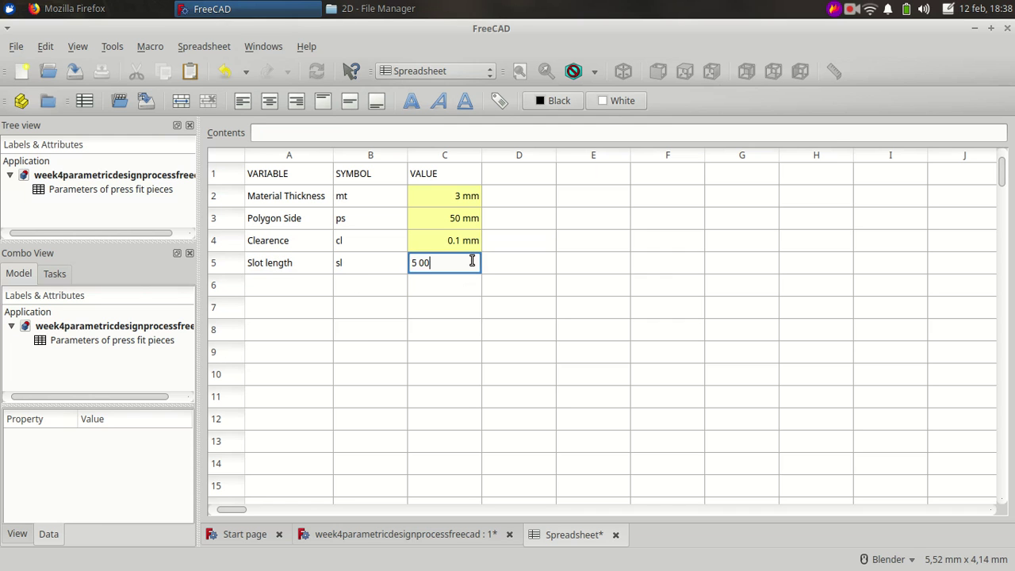
{"action": "type", "text": "m"}
{"action": "key", "text": "Return"}
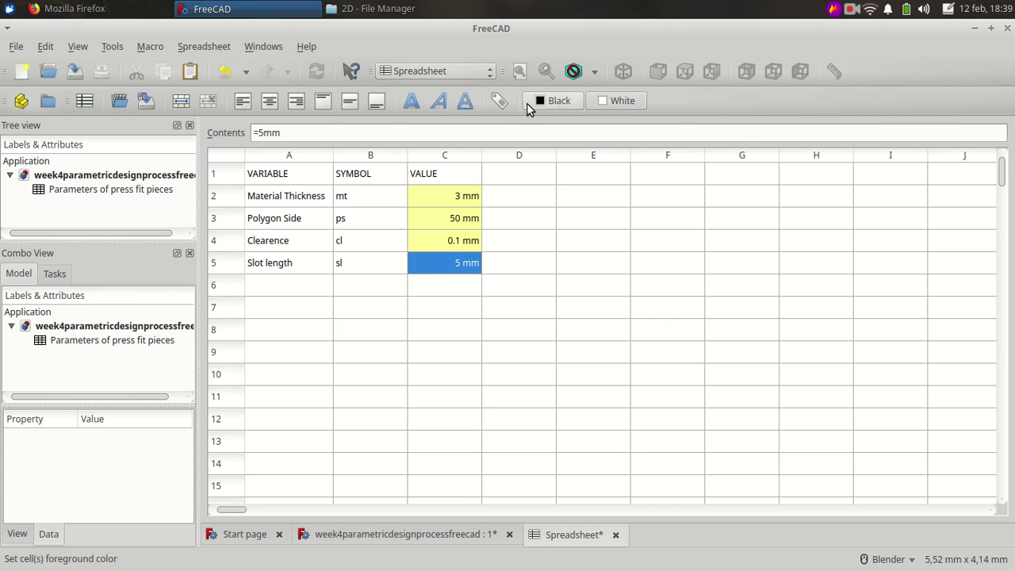
Alias cell C5 as sl, save the document and return to the 3D view.
{"action": "left_click", "coordinate": [499, 101]}
{"action": "type", "text": "sl"}
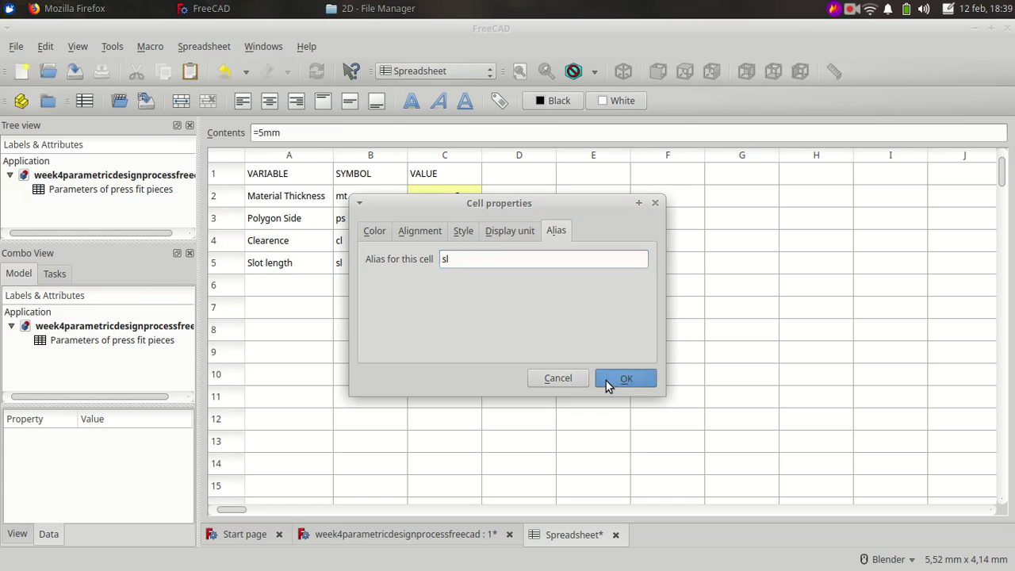
{"action": "left_click", "coordinate": [605, 381]}
{"action": "left_click", "coordinate": [405, 298]}
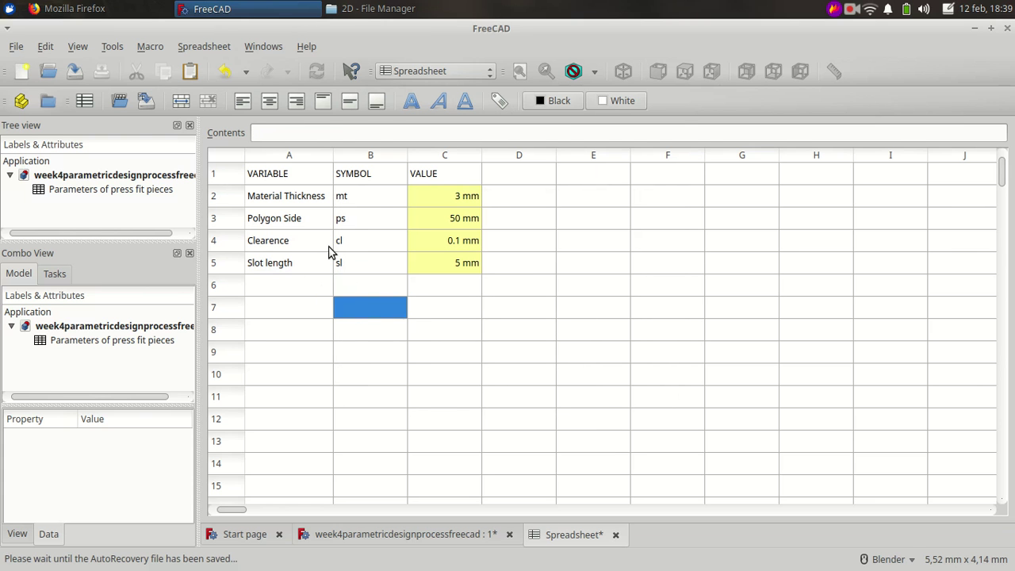
{"action": "left_click", "coordinate": [73, 71]}
{"action": "left_click", "coordinate": [456, 536]}
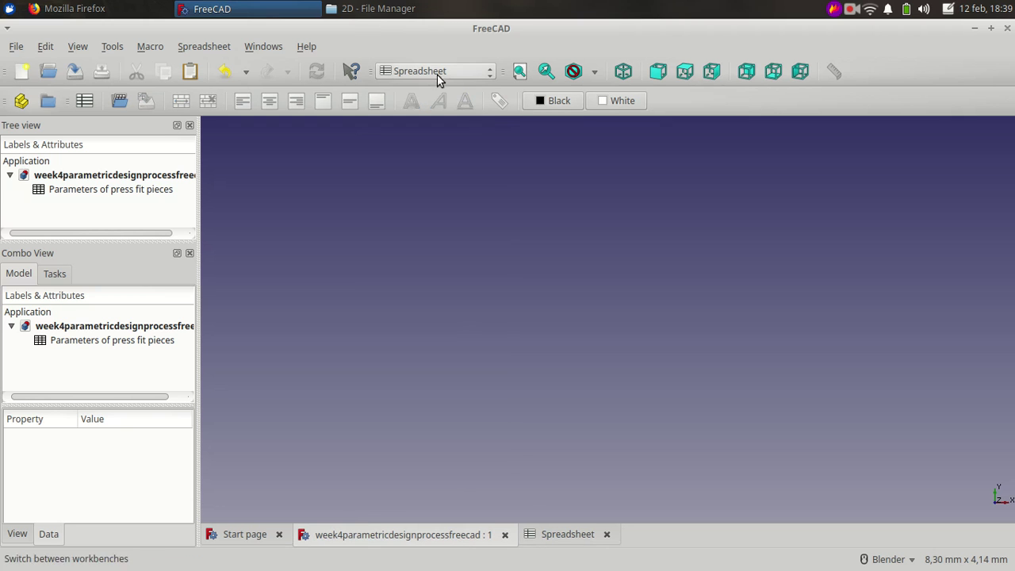
In Part Design, create a new body and rename it Hexagon.
{"action": "left_click", "coordinate": [437, 72]}
{"action": "left_click", "coordinate": [417, 200]}
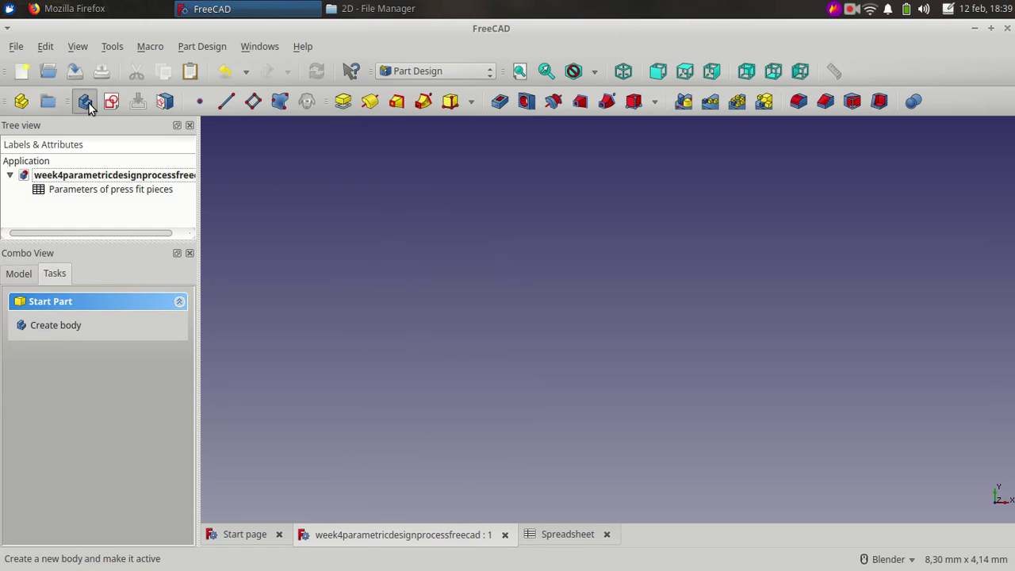
{"action": "left_click", "coordinate": [86, 102]}
{"action": "right_click", "coordinate": [65, 205]}
{"action": "left_click", "coordinate": [101, 291]}
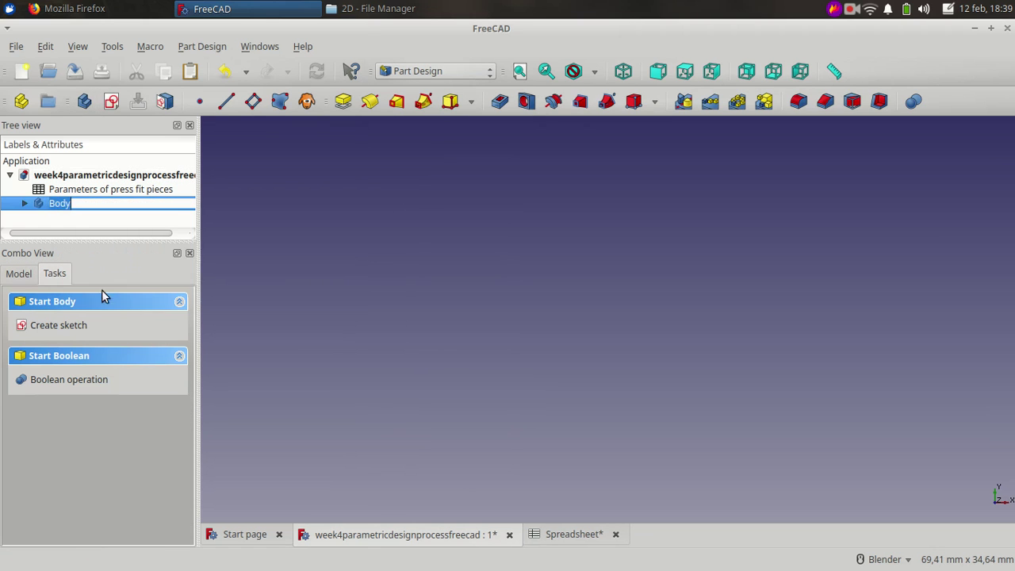
{"action": "key", "text": "BackSpace"}
{"action": "type", "text": "Hexagon"}
{"action": "key", "text": "Return"}
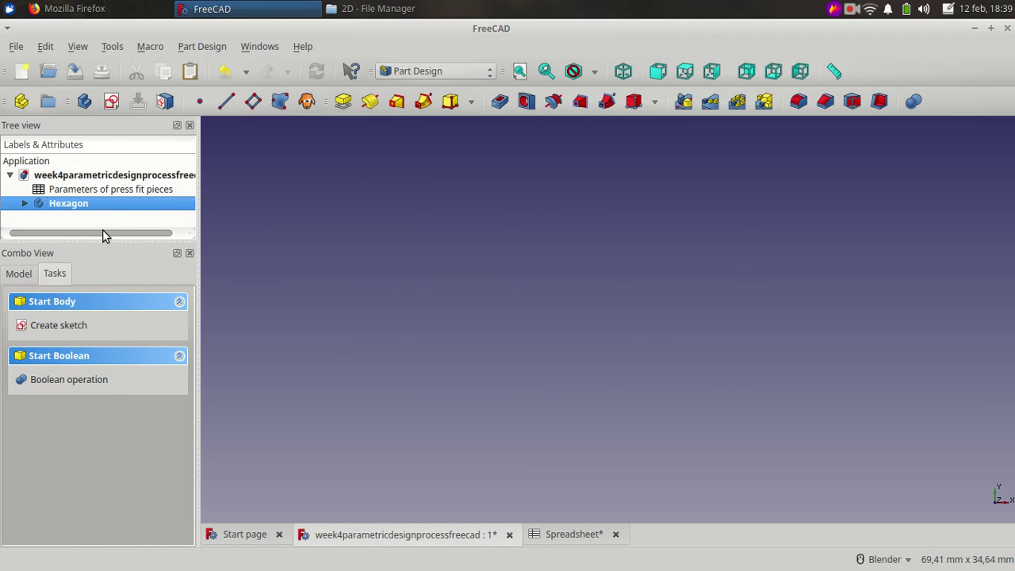
Start a new sketch in the Hexagon body on the XY plane.
{"action": "left_click", "coordinate": [111, 101]}
{"action": "left_click", "coordinate": [66, 367]}
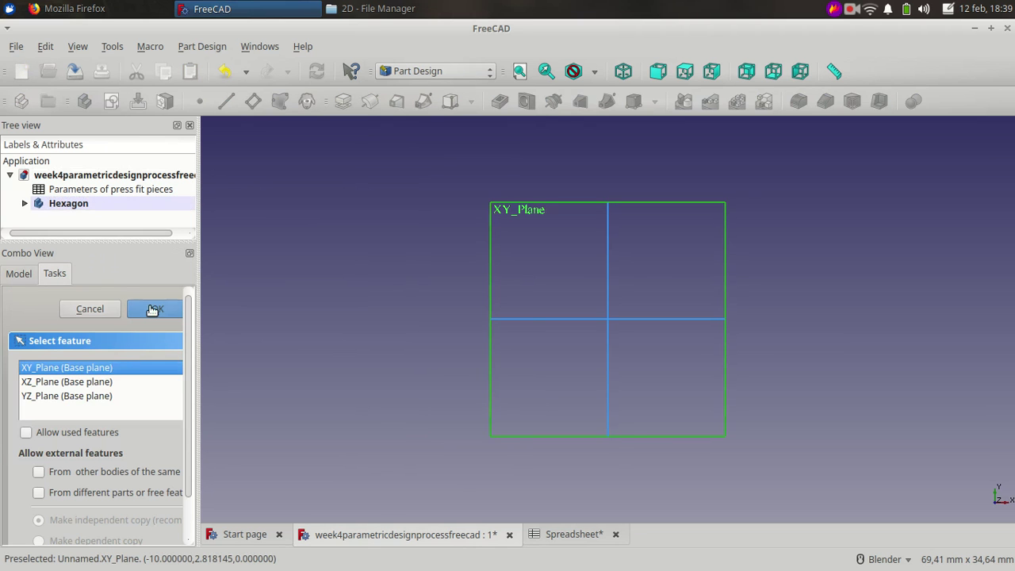
{"action": "left_click", "coordinate": [152, 309]}
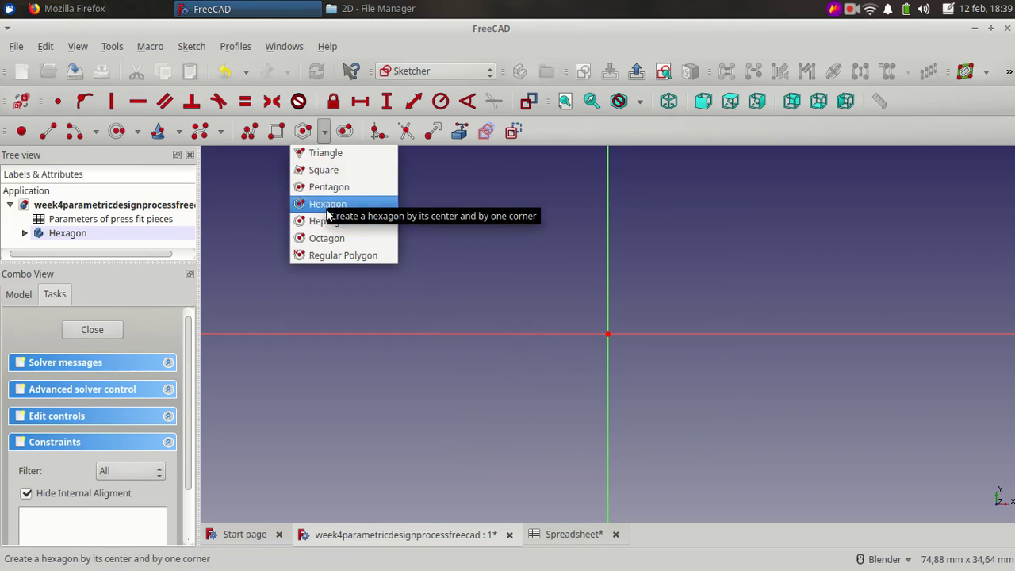
Draw a hexagon, pin its centre to the origin and make an edge parallel to the horizontal axis.
{"action": "left_click", "coordinate": [327, 204]}
{"action": "left_click", "coordinate": [541, 294]}
{"action": "left_click", "coordinate": [669, 364]}
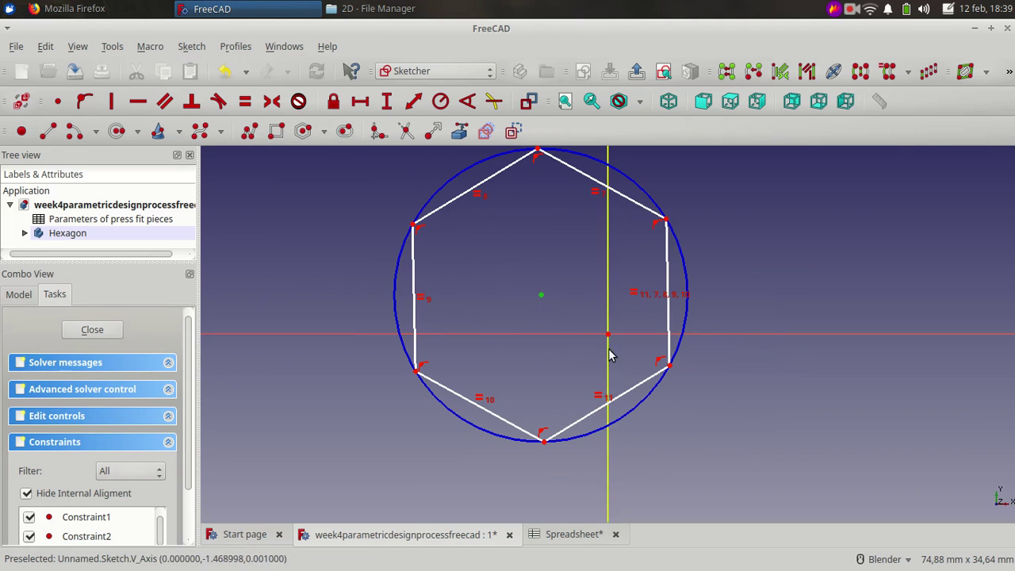
{"action": "left_click", "coordinate": [58, 101]}
{"action": "left_click", "coordinate": [698, 487]}
{"action": "left_click", "coordinate": [525, 334]}
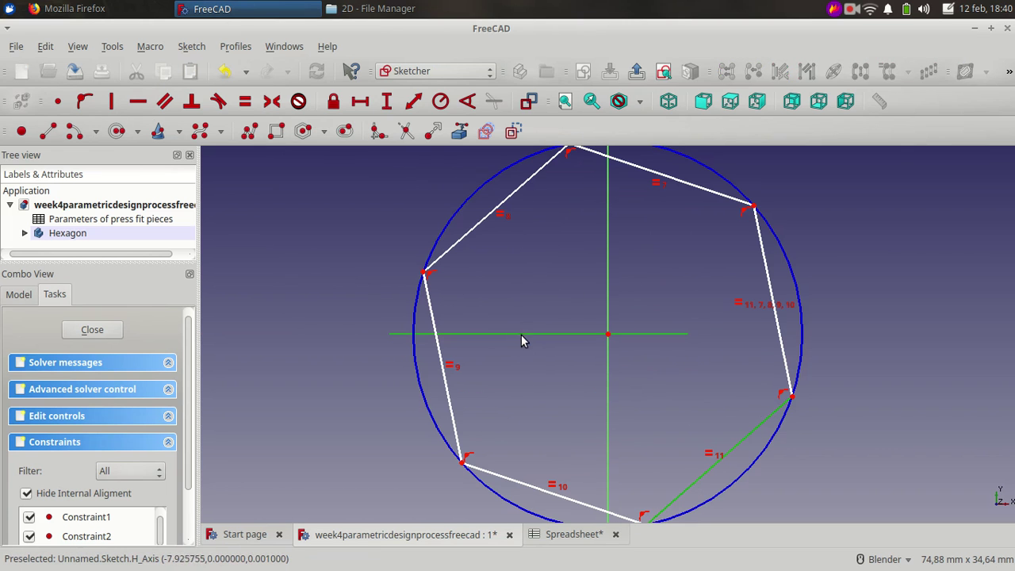
{"action": "left_click", "coordinate": [164, 101]}
{"action": "scroll", "coordinate": [713, 404], "scroll_direction": "up", "scroll_amount": 5}
{"action": "scroll", "coordinate": [539, 269], "scroll_direction": "down", "scroll_amount": 4}
Add a horizontal length dimension to the bottom edge and try a spreadsheet expression, then clear it.
{"action": "left_click", "coordinate": [360, 101]}
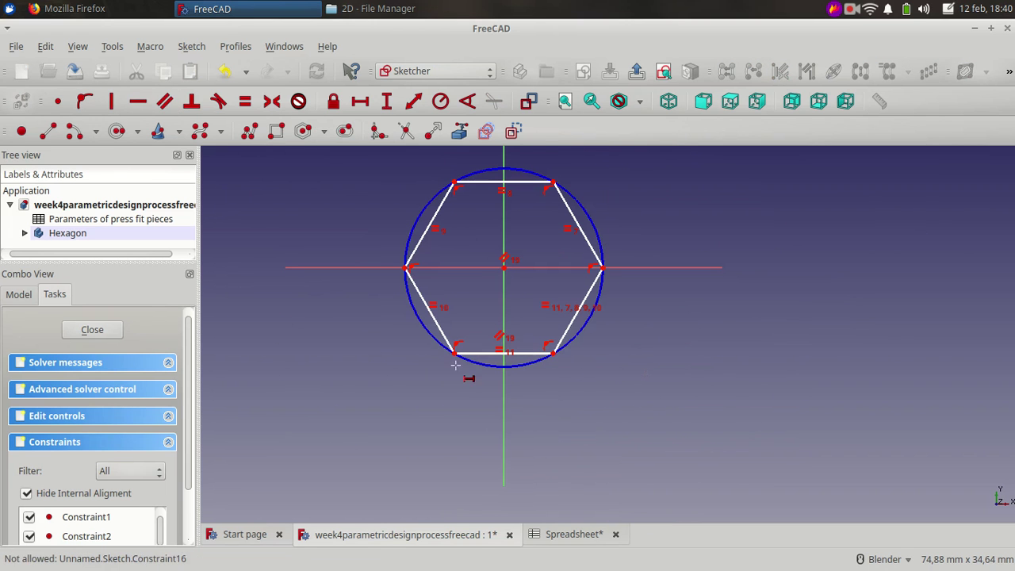
{"action": "left_click", "coordinate": [554, 353]}
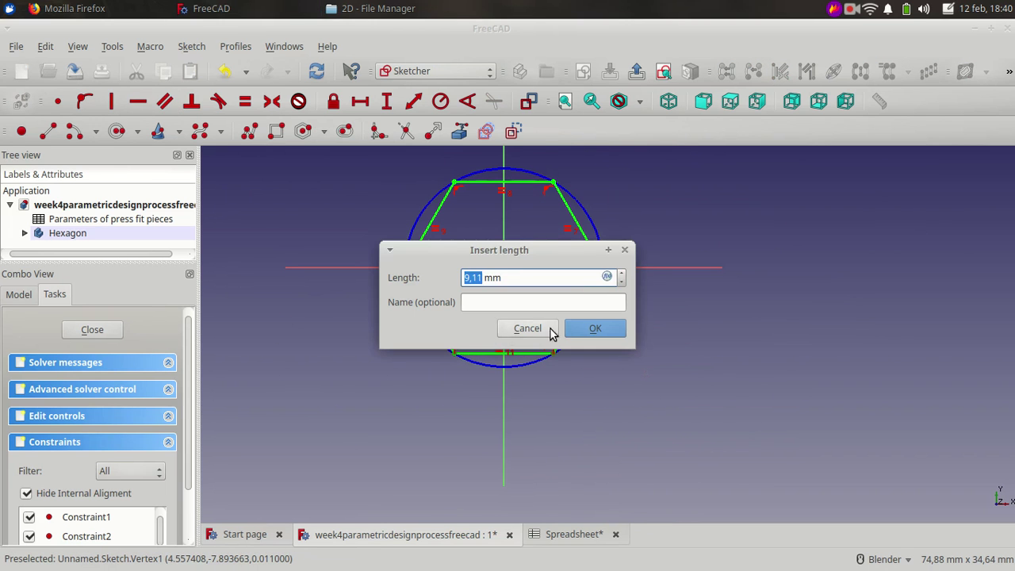
{"action": "left_click", "coordinate": [607, 280]}
{"action": "type", "text": "p"}
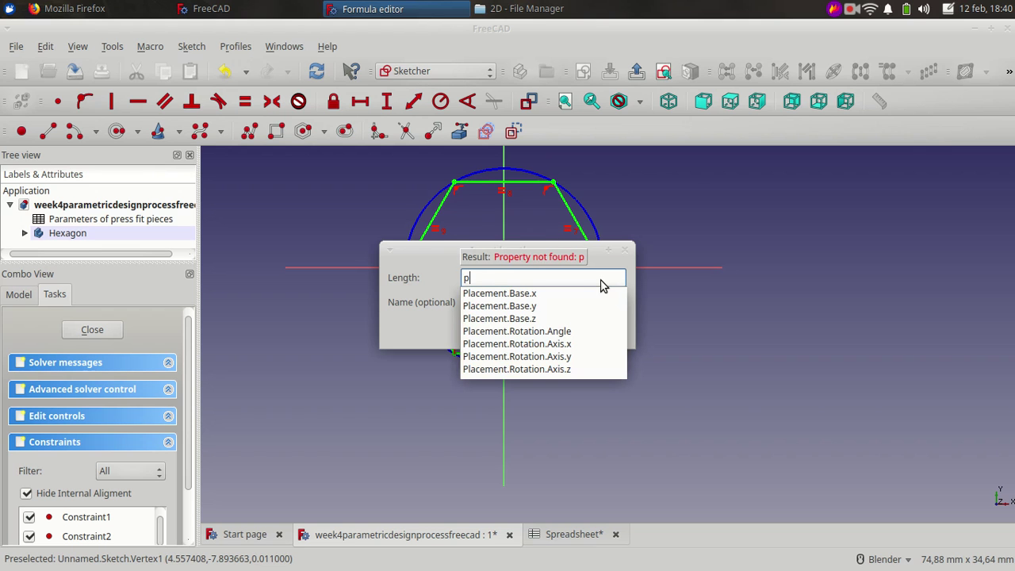
{"action": "type", "text": "a"}
{"action": "type", "text": "d"}
{"action": "key", "text": "BackSpace"}
{"action": "type", "text": "ra"}
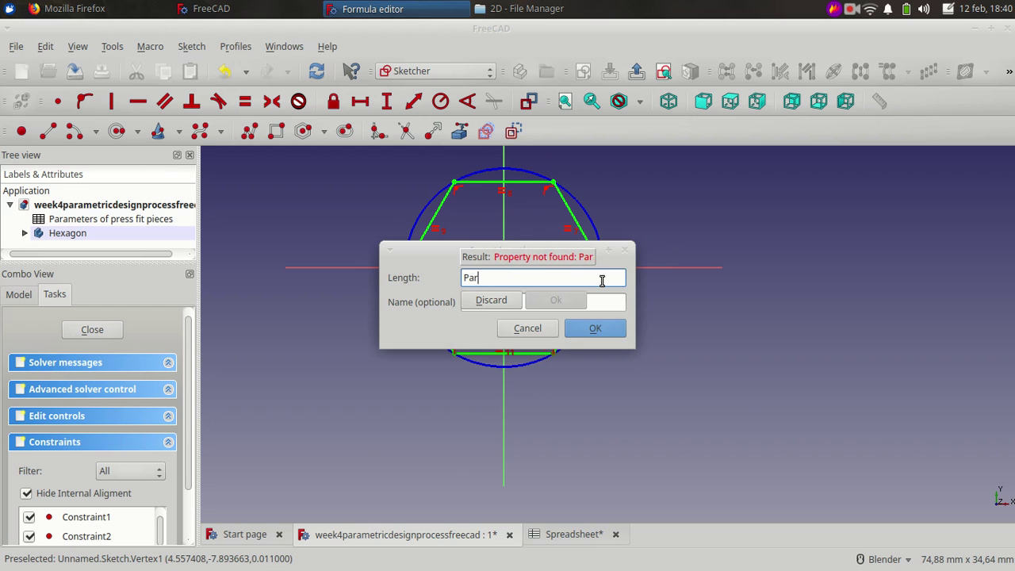
{"action": "key", "text": "BackSpace"}
{"action": "key", "text": "BackSpace"}
{"action": "key", "text": "BackSpace"}
{"action": "type", "text": "s"}
{"action": "key", "text": "Down"}
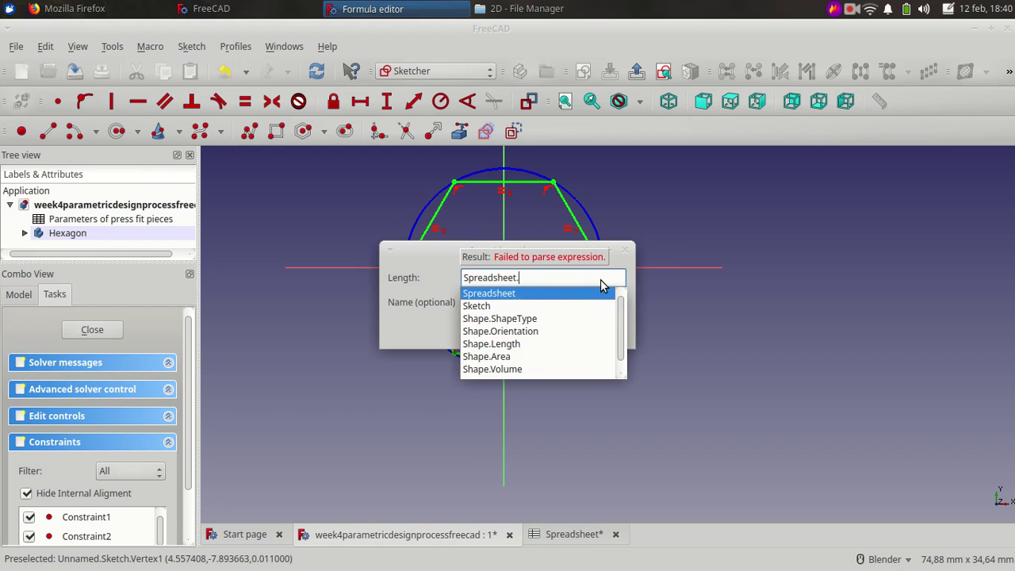
{"action": "key", "text": "BackSpace"}
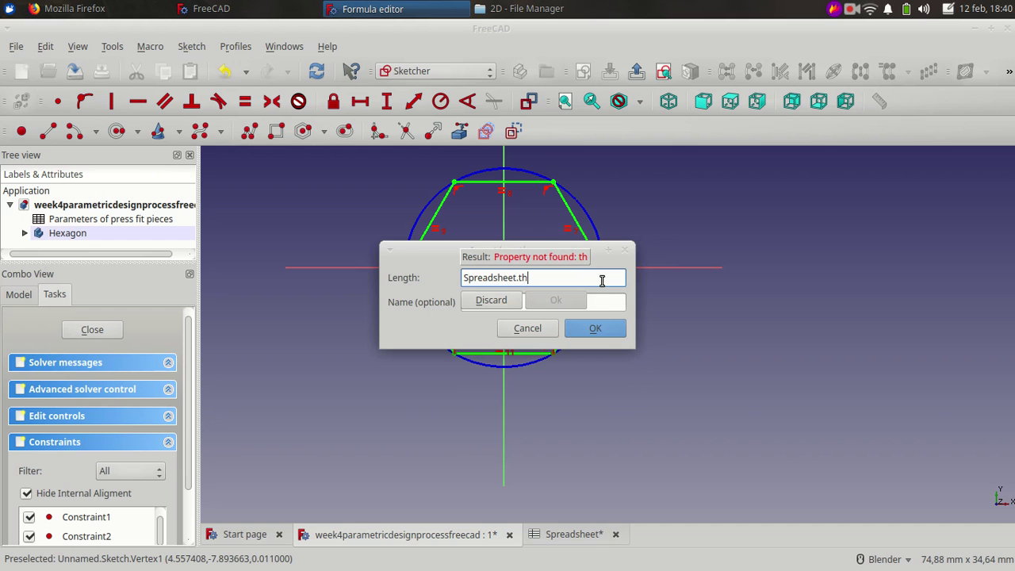
{"action": "key", "text": "BackSpace"}
{"action": "key", "text": "BackSpace"}
{"action": "key", "text": "BackSpace"}
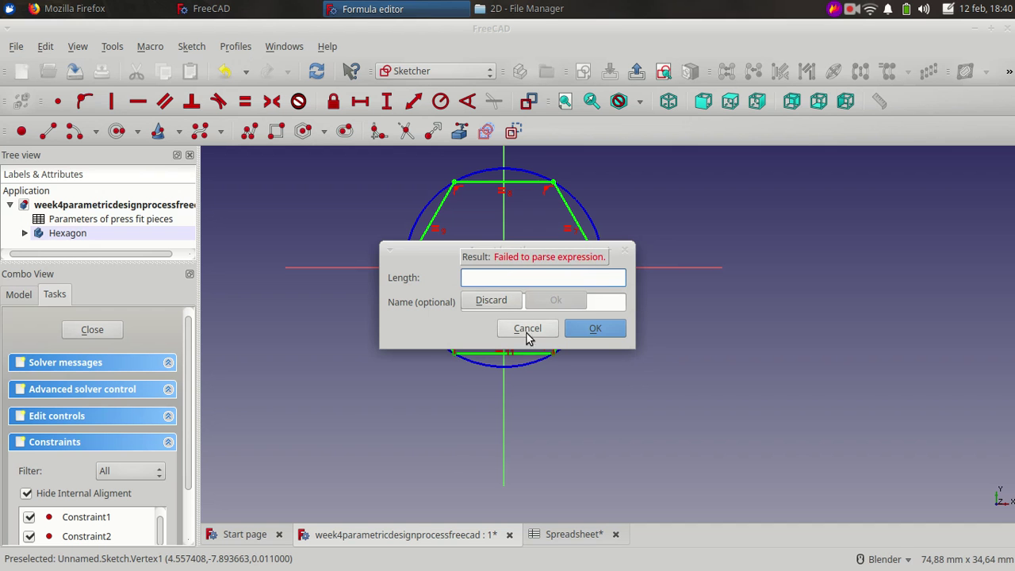
Keep the bottom edge at 9,11 mm and rename the spreadsheet to Parameters.
{"action": "left_click", "coordinate": [491, 300]}
{"action": "left_click", "coordinate": [569, 333]}
{"action": "left_click", "coordinate": [129, 225]}
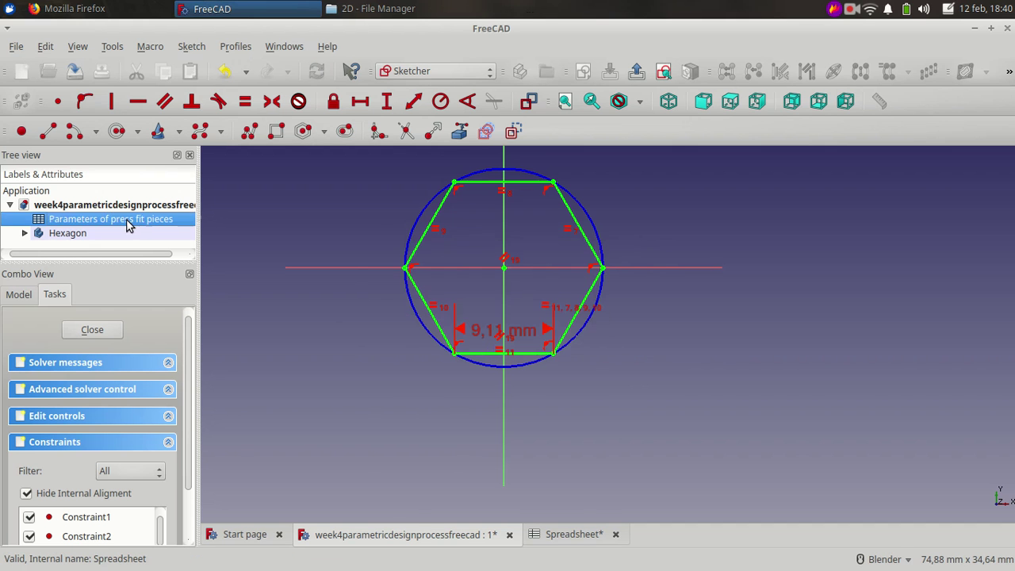
{"action": "double_click", "coordinate": [129, 225]}
{"action": "right_click", "coordinate": [131, 220]}
{"action": "left_click", "coordinate": [152, 270]}
{"action": "left_click", "coordinate": [188, 222]}
{"action": "key", "text": "BackSpace"}
{"action": "key", "text": "Return"}
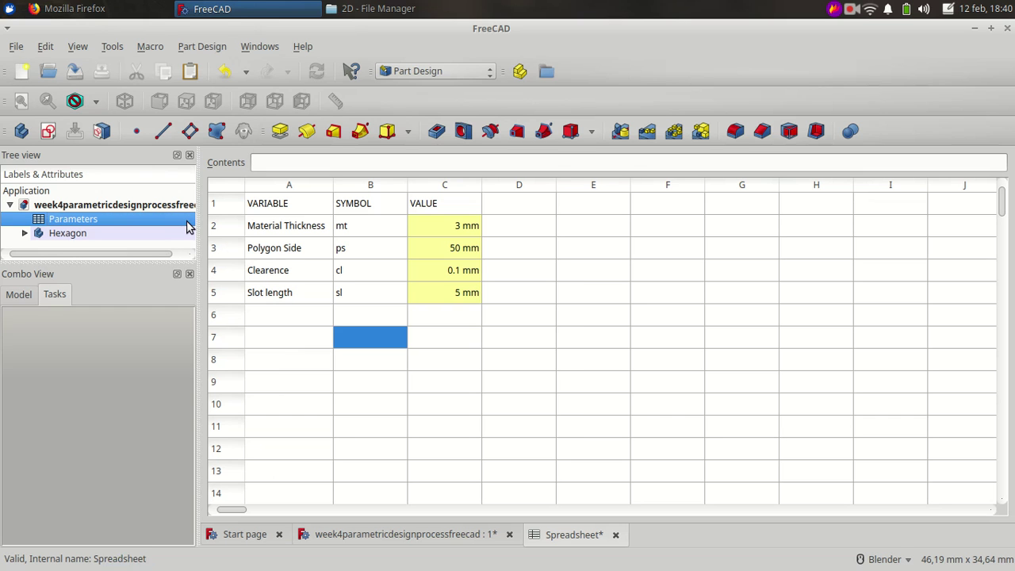
Save the document, return to the 3D view and select the sketch under Hexagon.
{"action": "key", "text": "ctrl+s"}
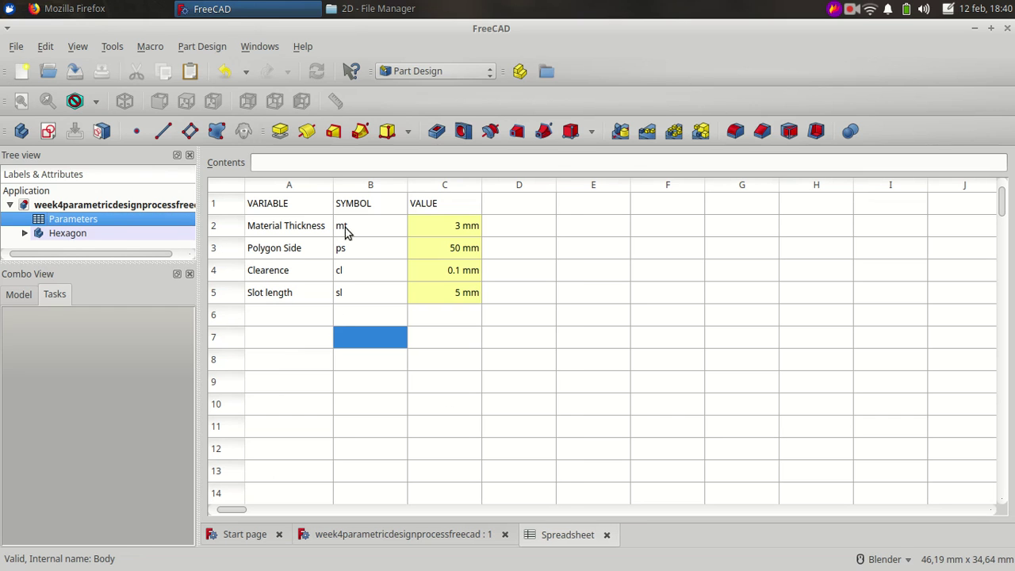
{"action": "left_click", "coordinate": [379, 533]}
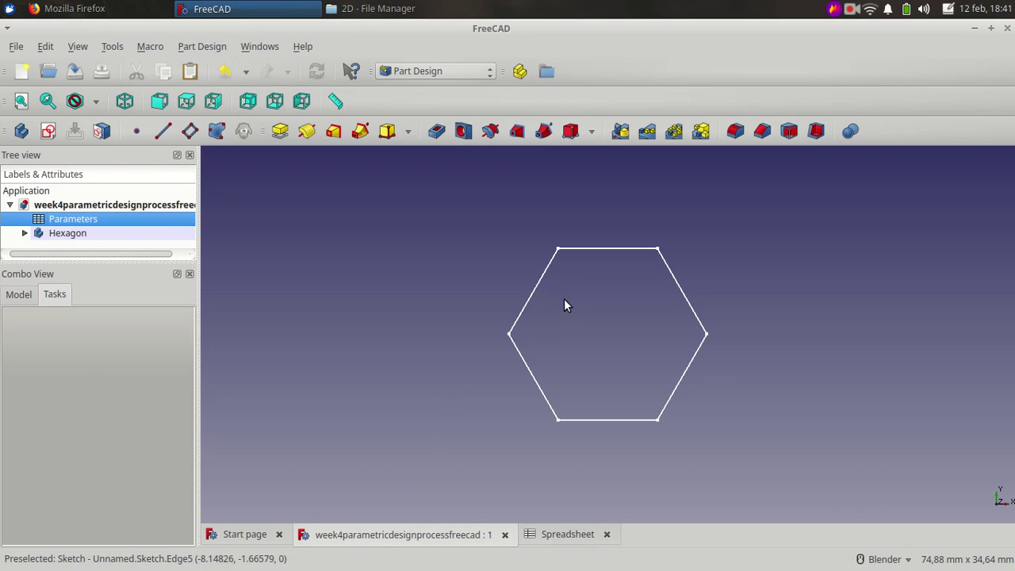
{"action": "left_click", "coordinate": [80, 233]}
{"action": "left_click", "coordinate": [24, 233]}
{"action": "left_click", "coordinate": [78, 235]}
Reopen the hexagon sketch and set the bottom edge length expression to Parameters.mt.
{"action": "double_click", "coordinate": [78, 233]}
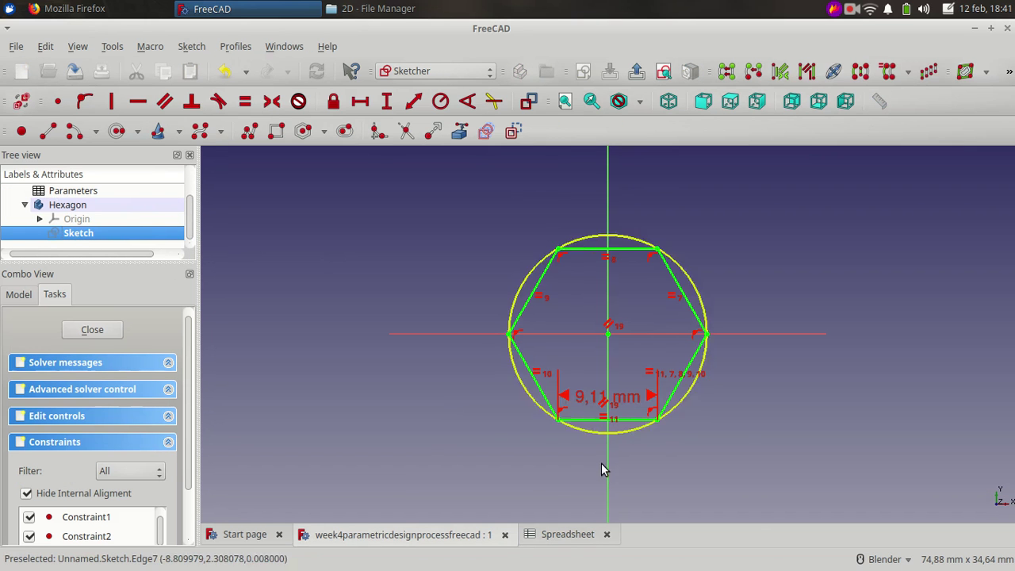
{"action": "left_click_drag", "start_coordinate": [626, 419], "coordinate": [634, 470]}
{"action": "double_click", "coordinate": [632, 474]}
{"action": "left_click", "coordinate": [727, 489]}
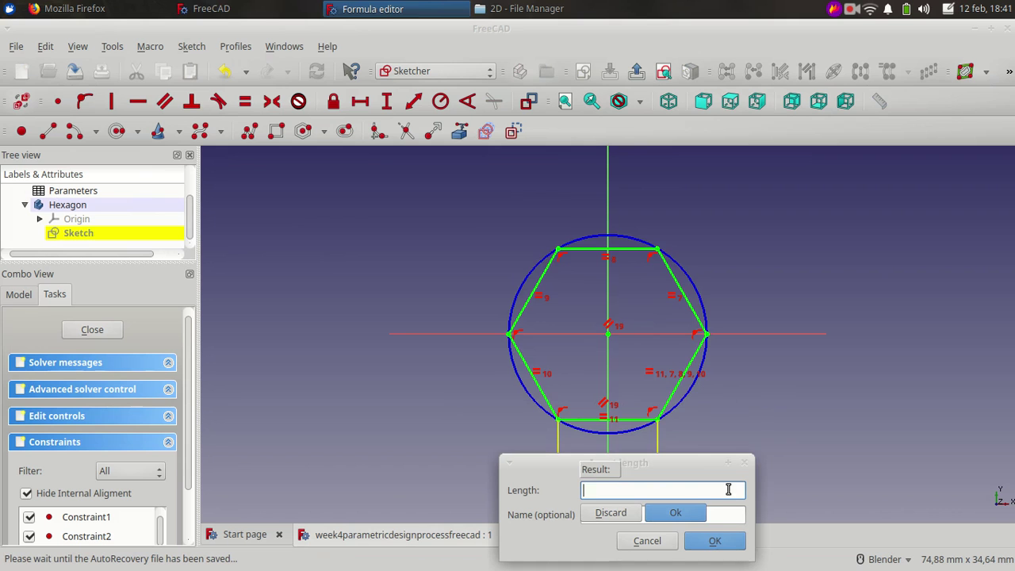
{"action": "type", "text": "P"}
{"action": "key", "text": "Down"}
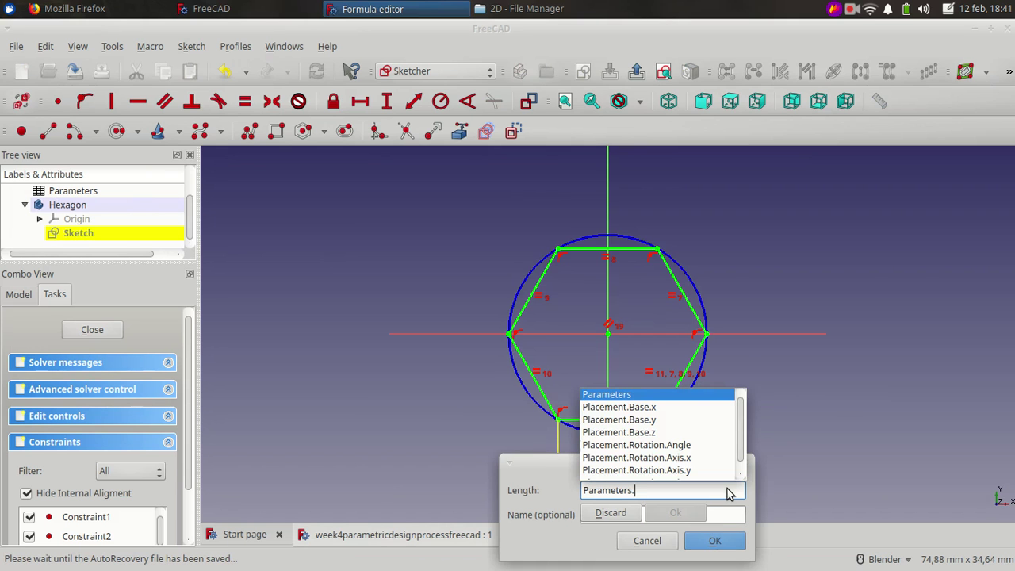
{"action": "type", "text": "mt"}
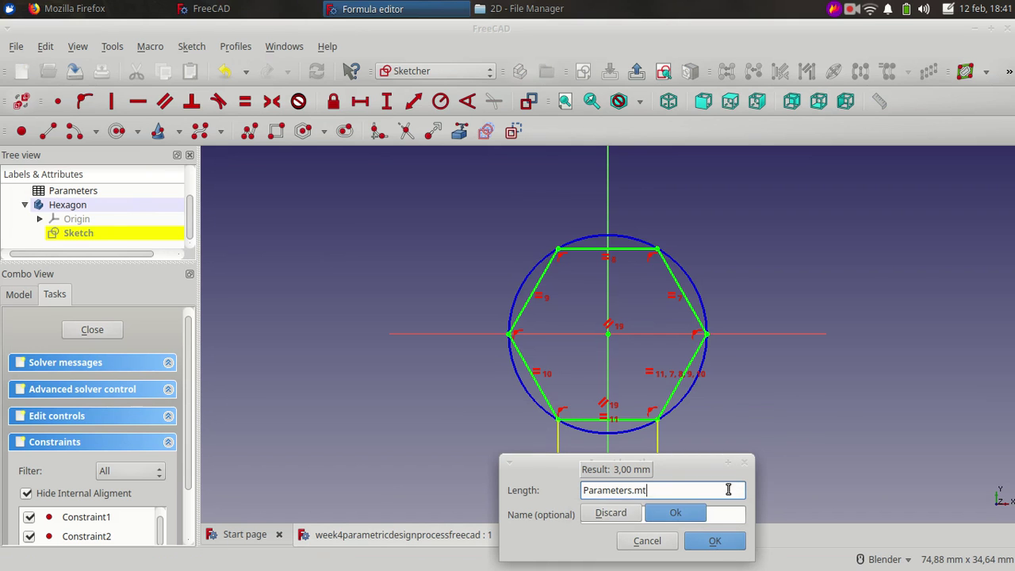
{"action": "left_click", "coordinate": [672, 516]}
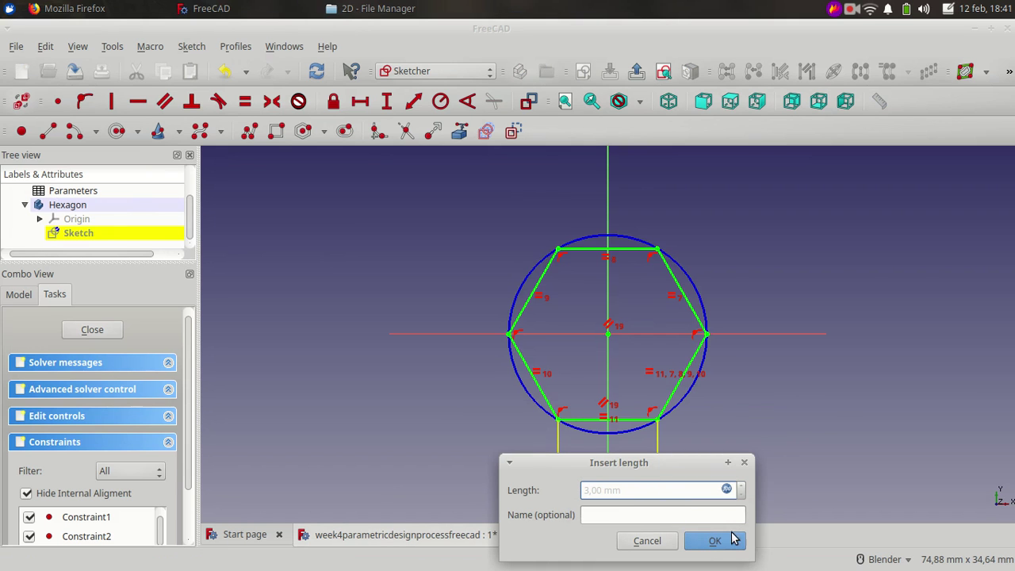
Correct the expression to Parameters.ps, giving a 50 mm edge, and move the dimension below the hexagon.
{"action": "left_click", "coordinate": [728, 492]}
{"action": "left_click", "coordinate": [662, 491]}
{"action": "key", "text": "BackSpace"}
{"action": "key", "text": "BackSpace"}
{"action": "type", "text": "Parameters."}
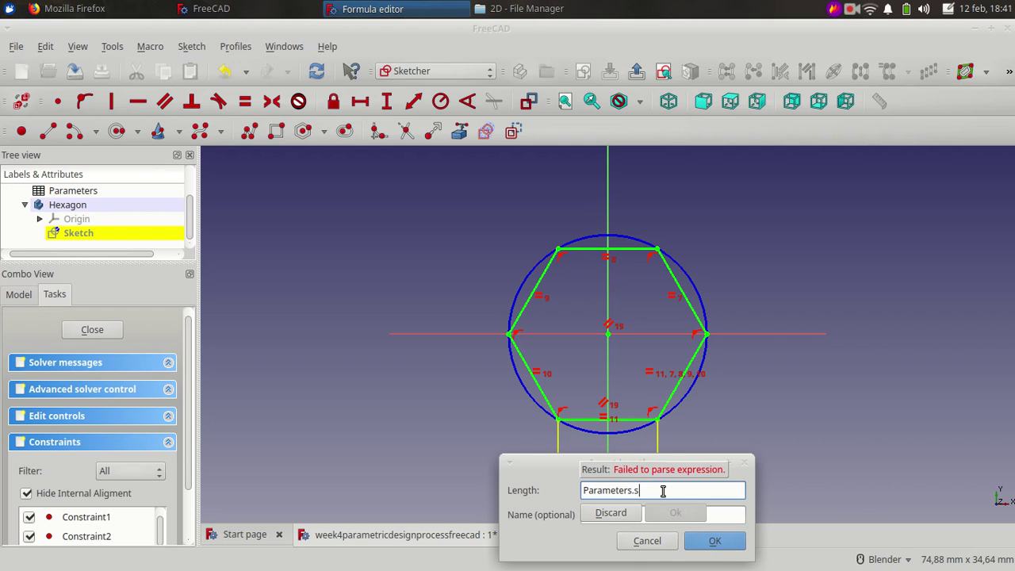
{"action": "type", "text": "ps"}
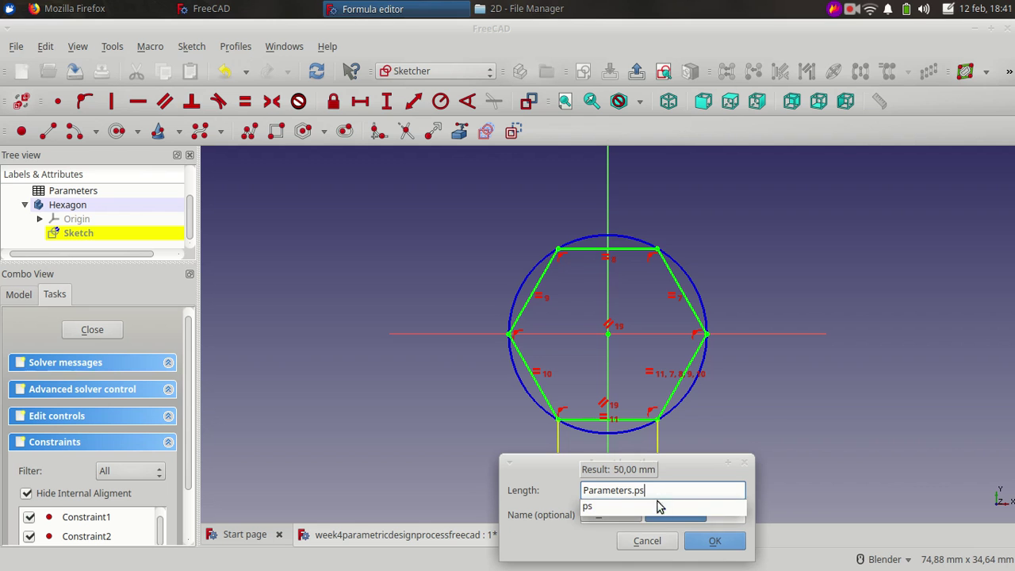
{"action": "left_click", "coordinate": [657, 508]}
{"action": "left_click", "coordinate": [668, 517]}
{"action": "left_click", "coordinate": [714, 539]}
{"action": "scroll", "coordinate": [619, 363], "scroll_direction": "down", "scroll_amount": 5}
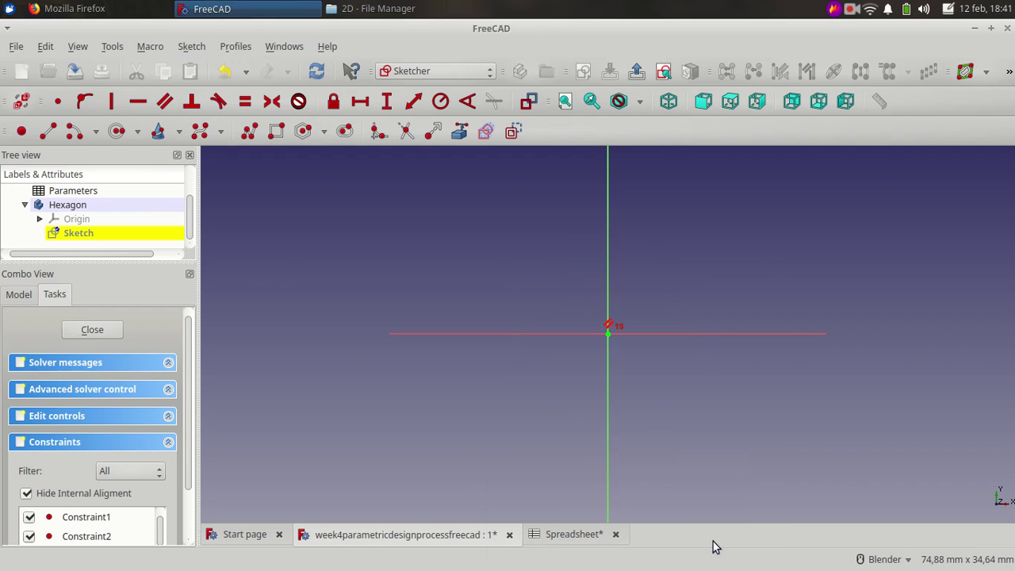
{"action": "scroll", "coordinate": [618, 359], "scroll_direction": "up", "scroll_amount": 3}
{"action": "scroll", "coordinate": [638, 340], "scroll_direction": "up", "scroll_amount": 3}
{"action": "left_click_drag", "start_coordinate": [638, 340], "coordinate": [637, 389]}
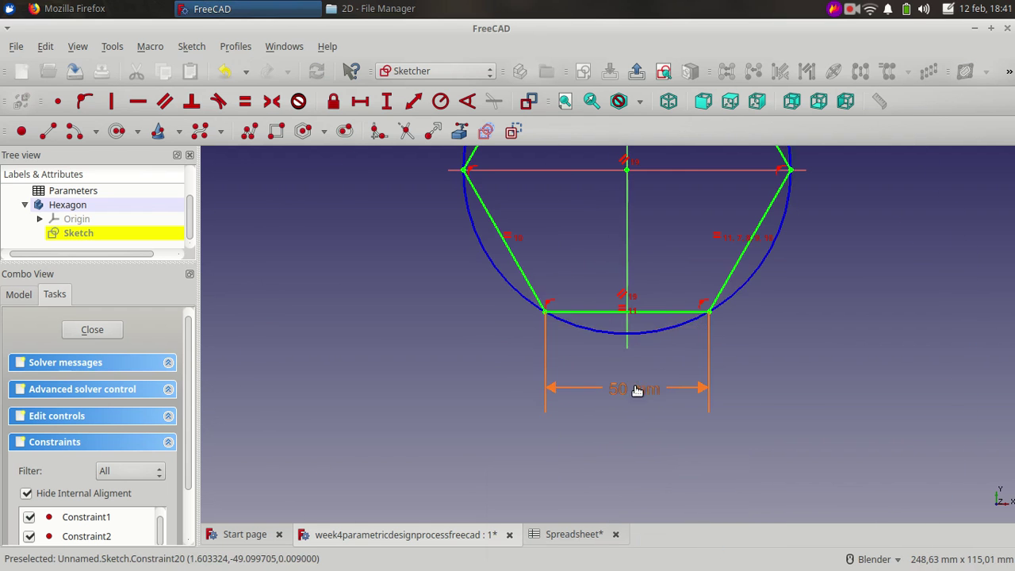
{"action": "scroll", "coordinate": [637, 390], "scroll_direction": "down", "scroll_amount": 3}
{"action": "scroll", "coordinate": [643, 390], "scroll_direction": "up", "scroll_amount": 1}
Close the sketch and pad it to 3 mm with the length driven by Parameters.mt.
{"action": "left_click", "coordinate": [637, 71]}
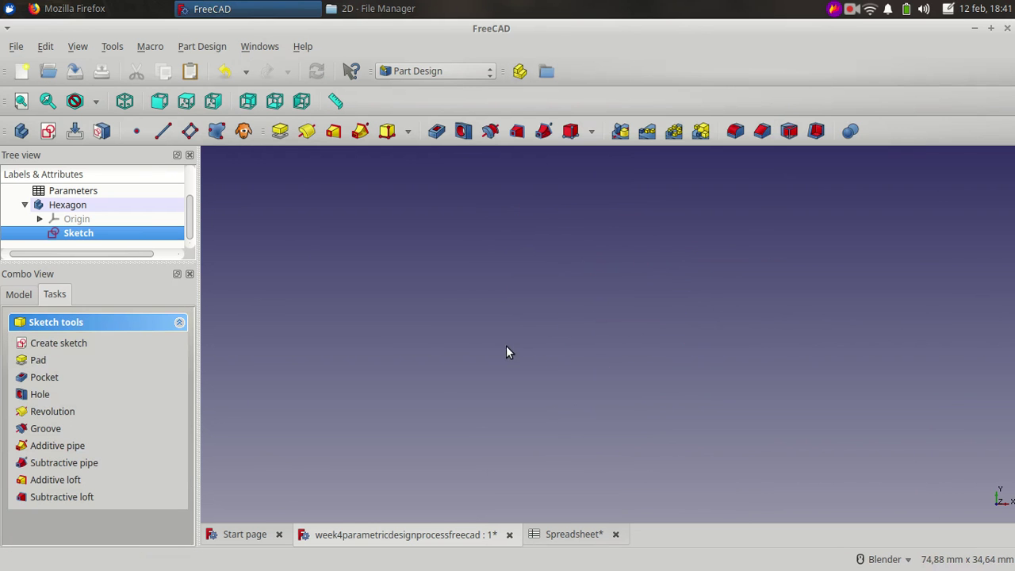
{"action": "left_click", "coordinate": [279, 130]}
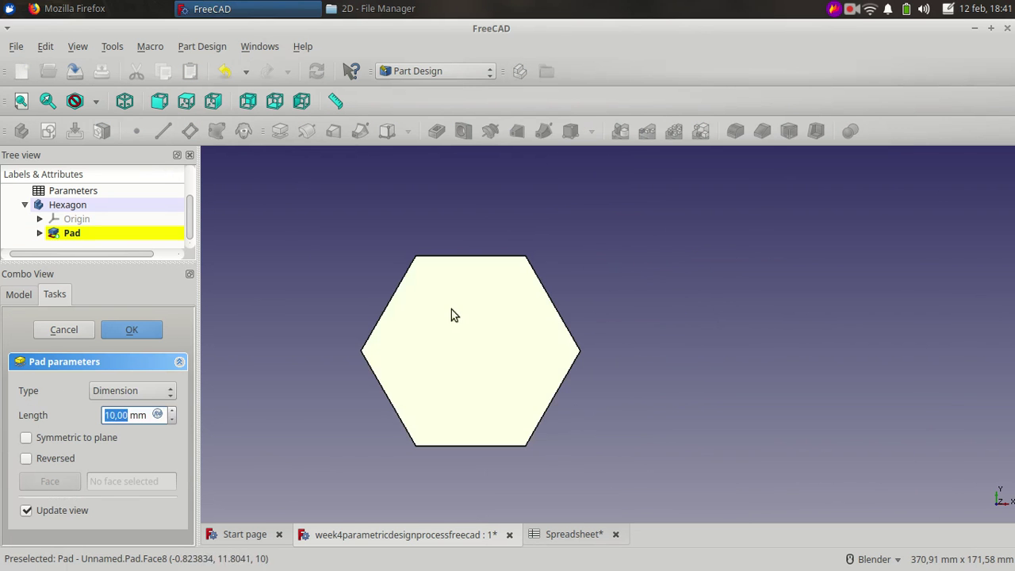
{"action": "left_click", "coordinate": [158, 414]}
{"action": "type", "text": "par"}
{"action": "key", "text": "Down"}
{"action": "type", "text": "m"}
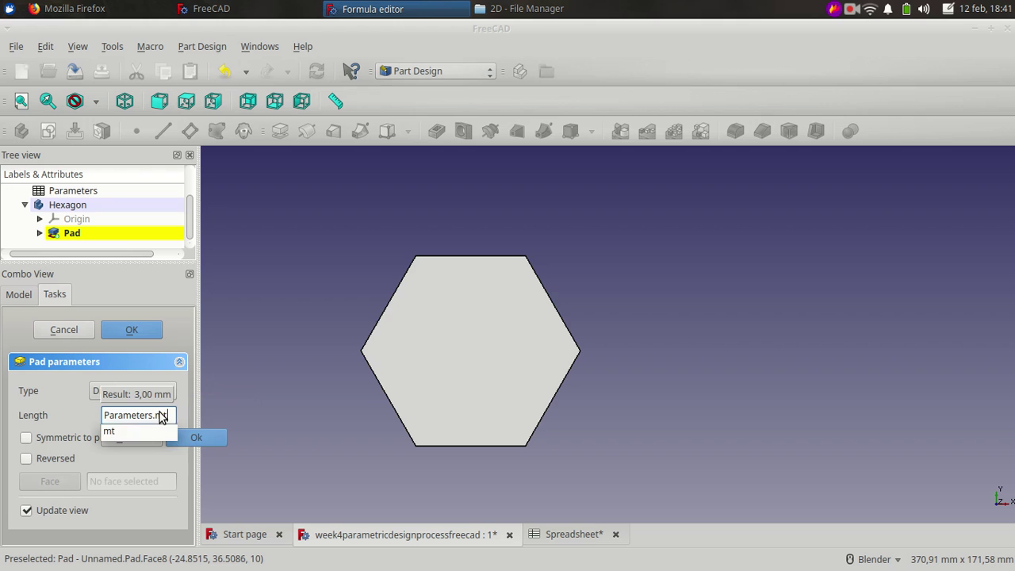
{"action": "left_click", "coordinate": [153, 429]}
{"action": "left_click", "coordinate": [176, 437]}
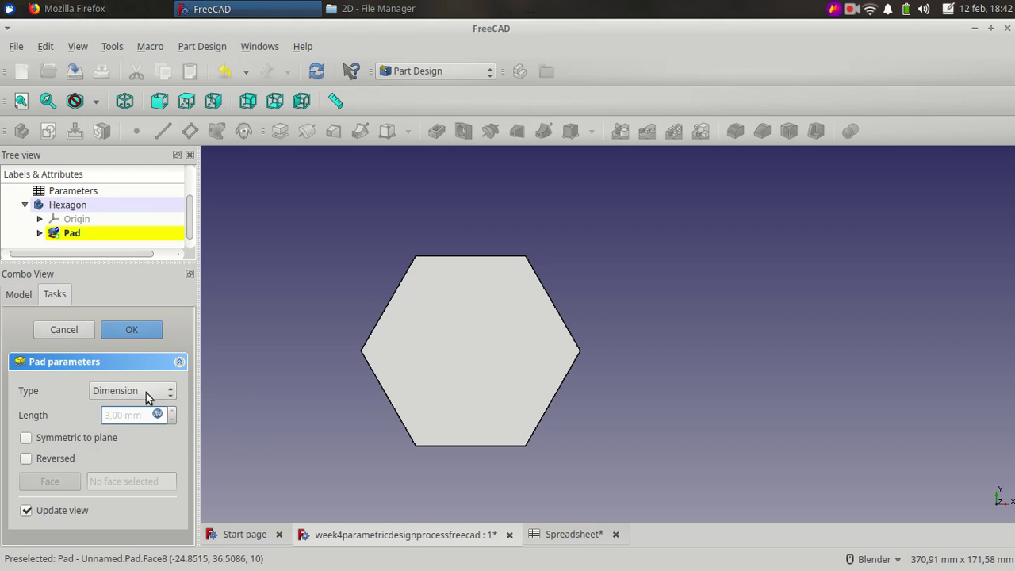
{"action": "left_click", "coordinate": [138, 333]}
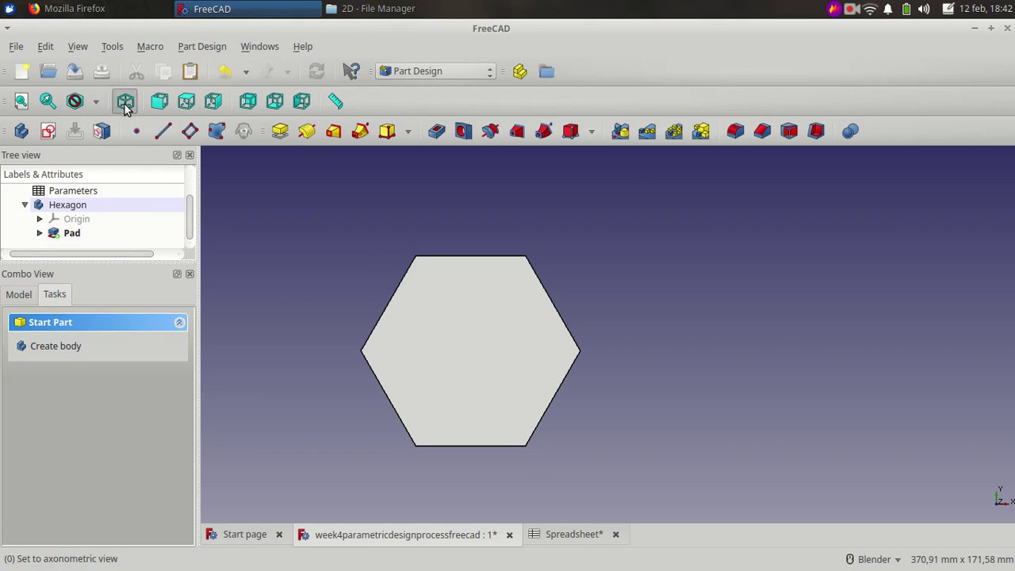
View the plate from above and select its top face.
{"action": "left_click", "coordinate": [124, 101]}
{"action": "scroll", "coordinate": [472, 270], "scroll_direction": "up", "scroll_amount": 5}
{"action": "scroll", "coordinate": [472, 273], "scroll_direction": "up", "scroll_amount": 2}
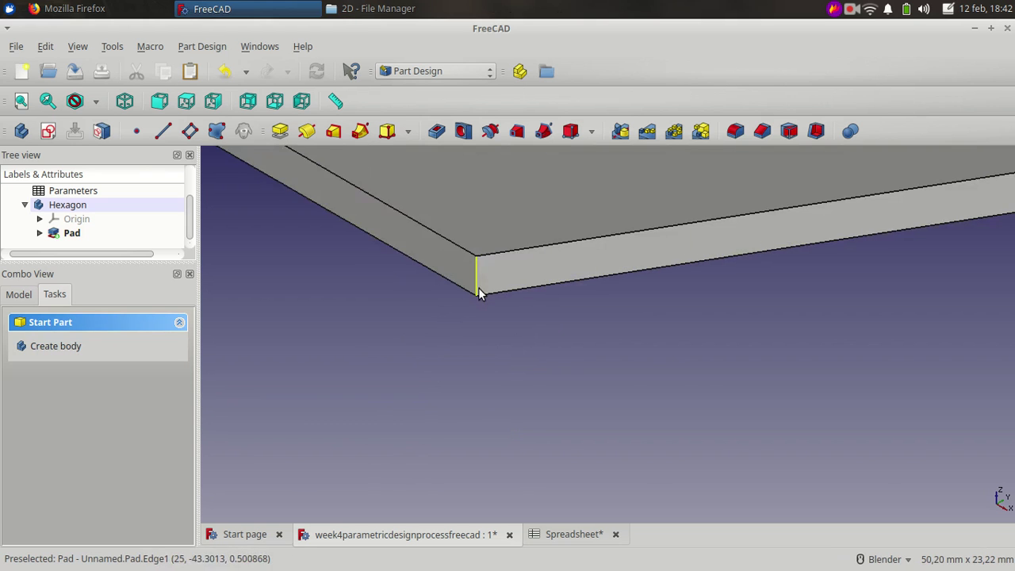
{"action": "scroll", "coordinate": [478, 287], "scroll_direction": "down", "scroll_amount": 7}
{"action": "left_click", "coordinate": [159, 101]}
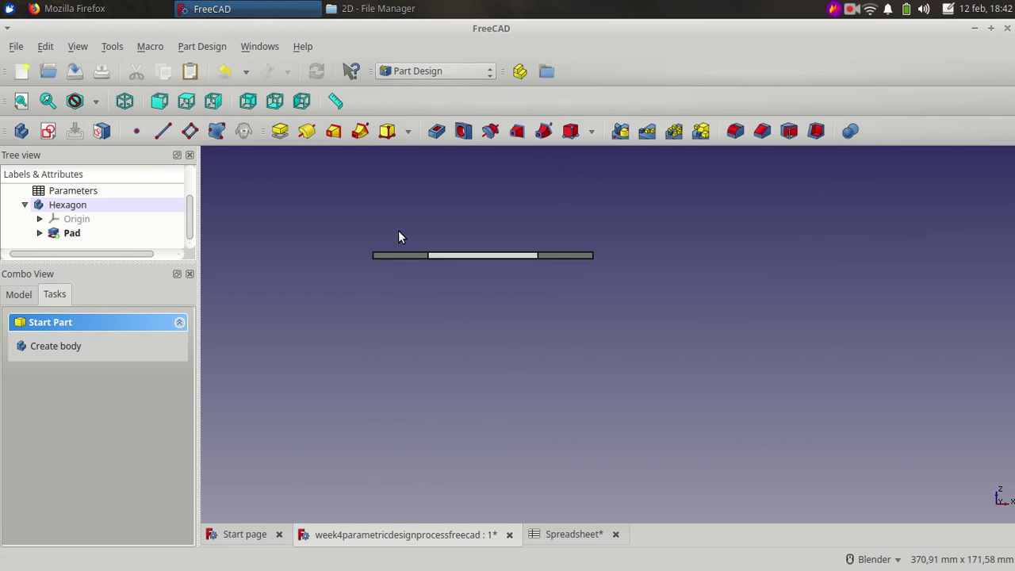
{"action": "left_click", "coordinate": [186, 100]}
{"action": "left_click", "coordinate": [490, 348]}
Start a new sketch on the top face and draw an open four-sided polyline near the top edge.
{"action": "left_click", "coordinate": [48, 131]}
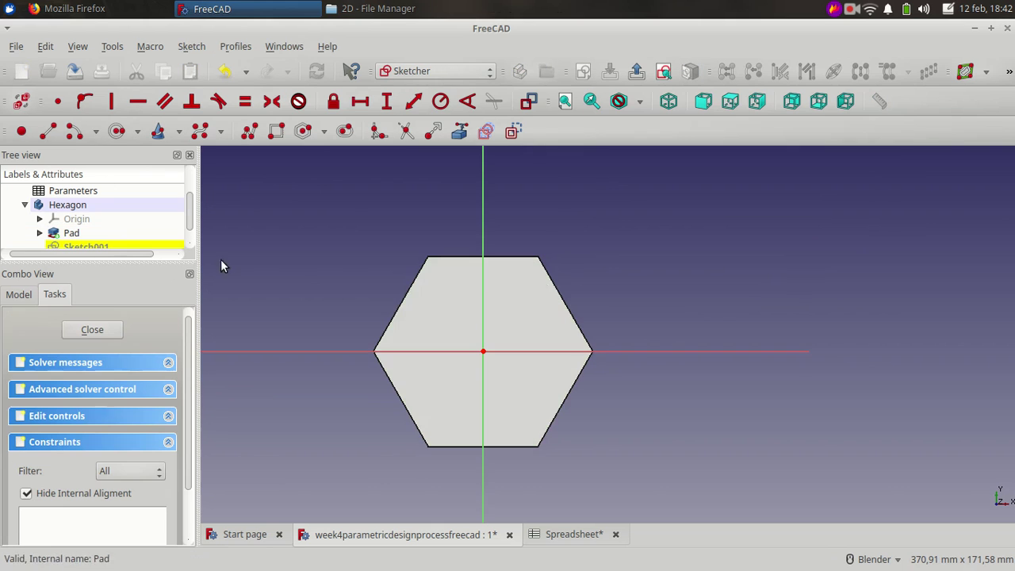
{"action": "scroll", "coordinate": [490, 270], "scroll_direction": "up", "scroll_amount": 2}
{"action": "scroll", "coordinate": [490, 269], "scroll_direction": "up", "scroll_amount": 2}
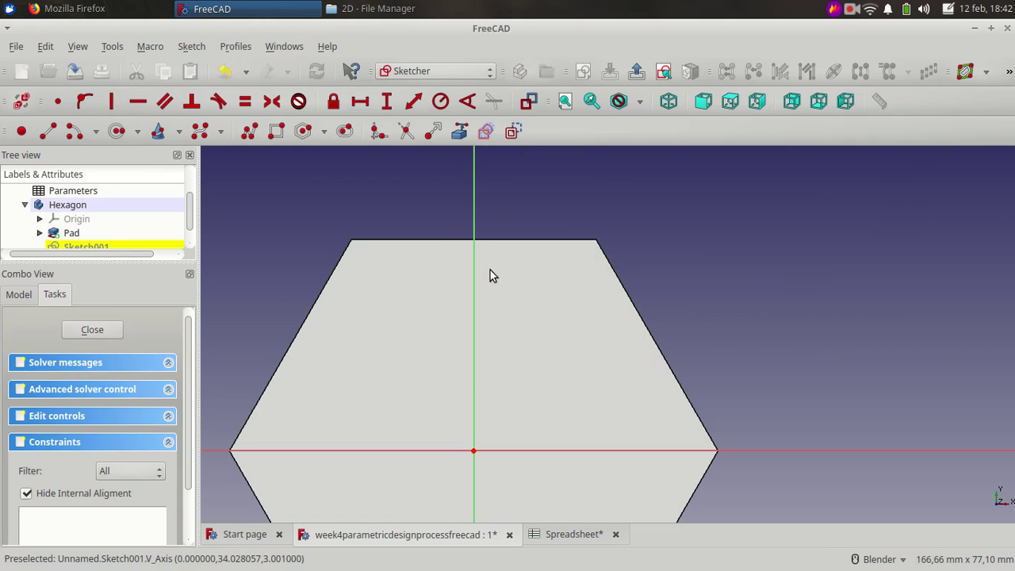
{"action": "left_click", "coordinate": [249, 131]}
{"action": "left_click", "coordinate": [450, 264]}
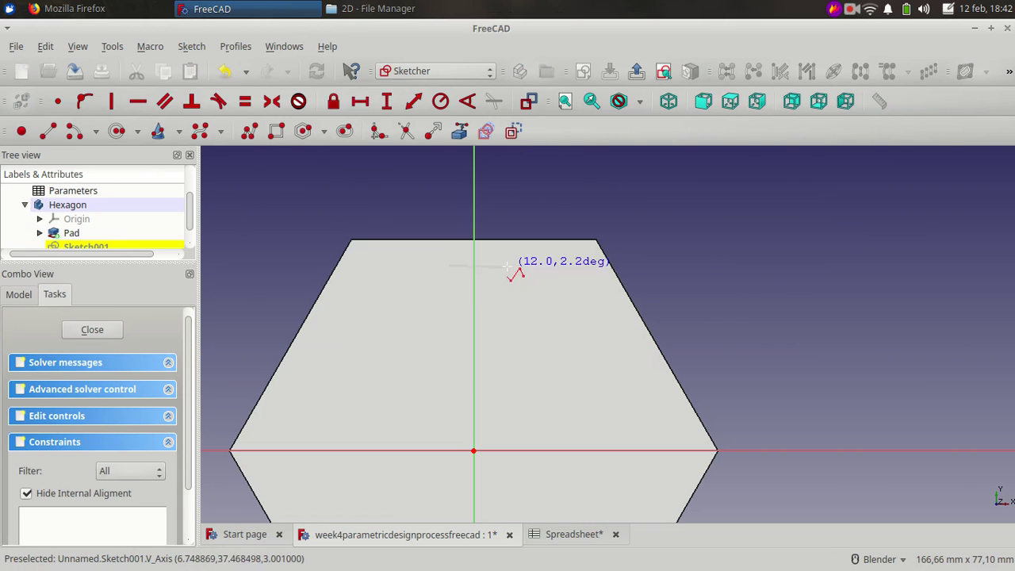
{"action": "left_click", "coordinate": [502, 265]}
{"action": "left_click", "coordinate": [500, 351]}
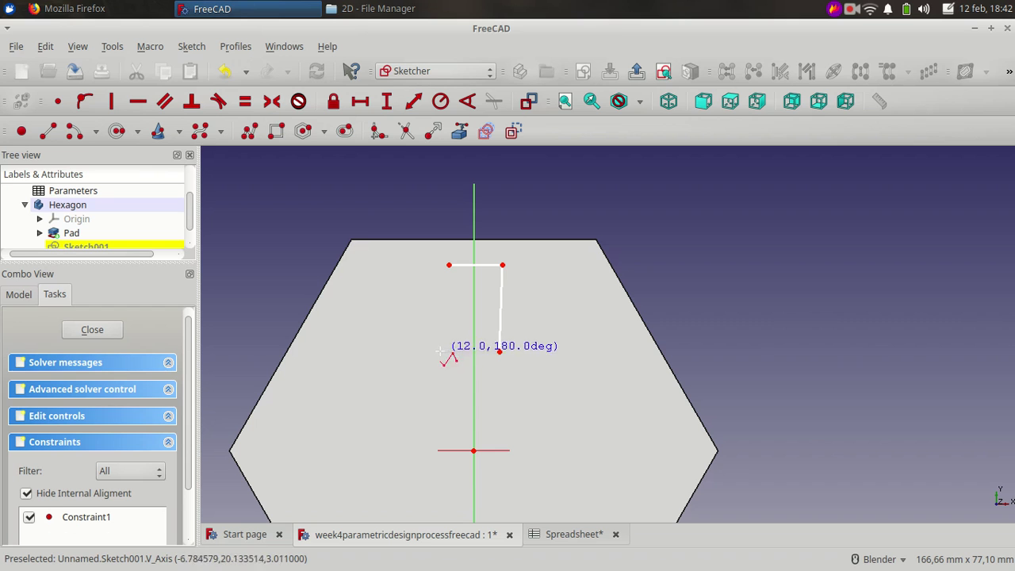
{"action": "left_click", "coordinate": [440, 351]}
{"action": "left_click", "coordinate": [58, 101]}
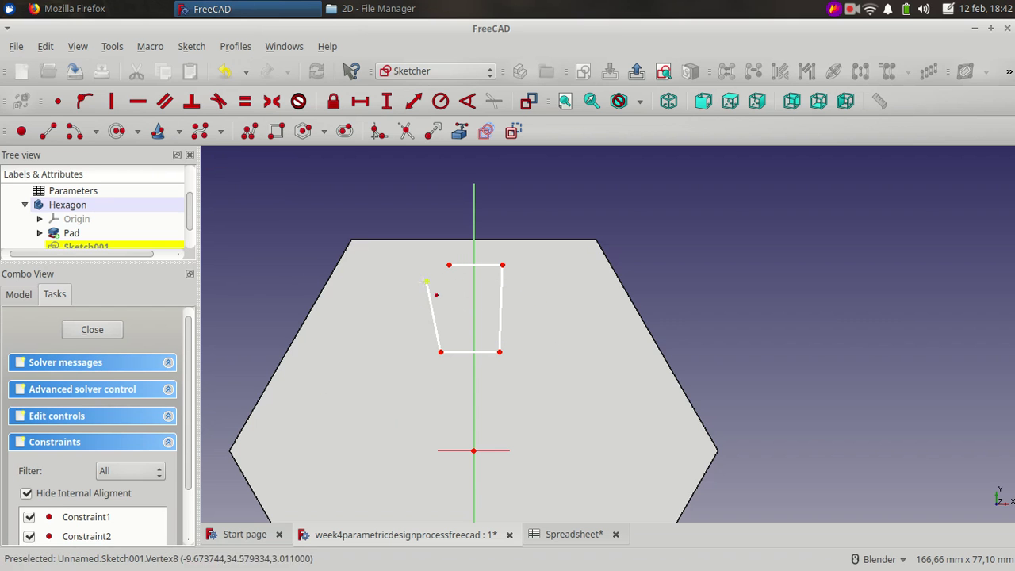
Join the outline's top-left corner and pin both top corners onto the hexagon's top edge.
{"action": "left_click", "coordinate": [427, 281]}
{"action": "left_click", "coordinate": [449, 265]}
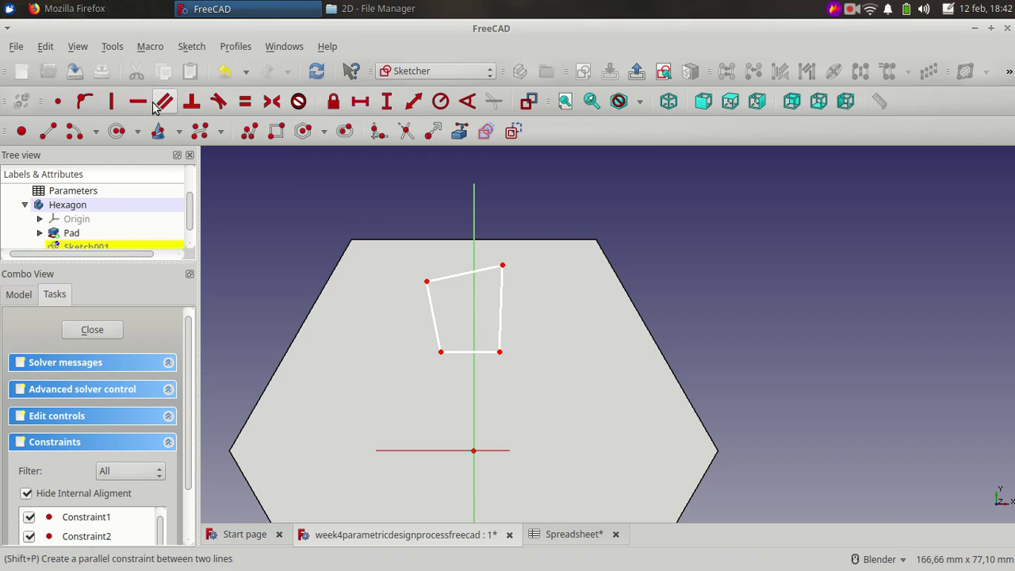
{"action": "left_click", "coordinate": [85, 100]}
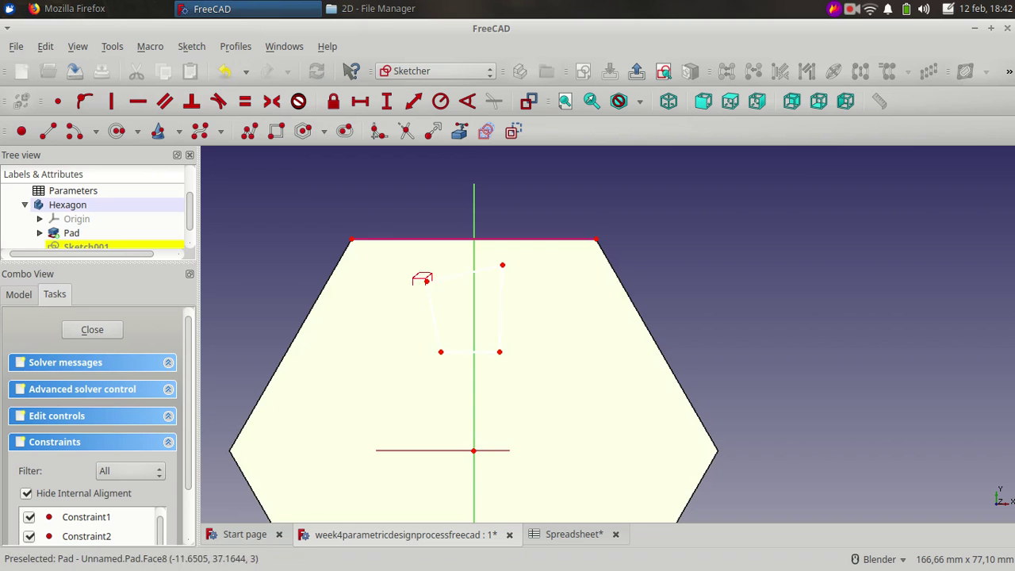
{"action": "left_click", "coordinate": [85, 101]}
{"action": "left_click", "coordinate": [427, 281]}
{"action": "left_click", "coordinate": [430, 238]}
{"action": "left_click", "coordinate": [503, 265]}
{"action": "left_click", "coordinate": [508, 239]}
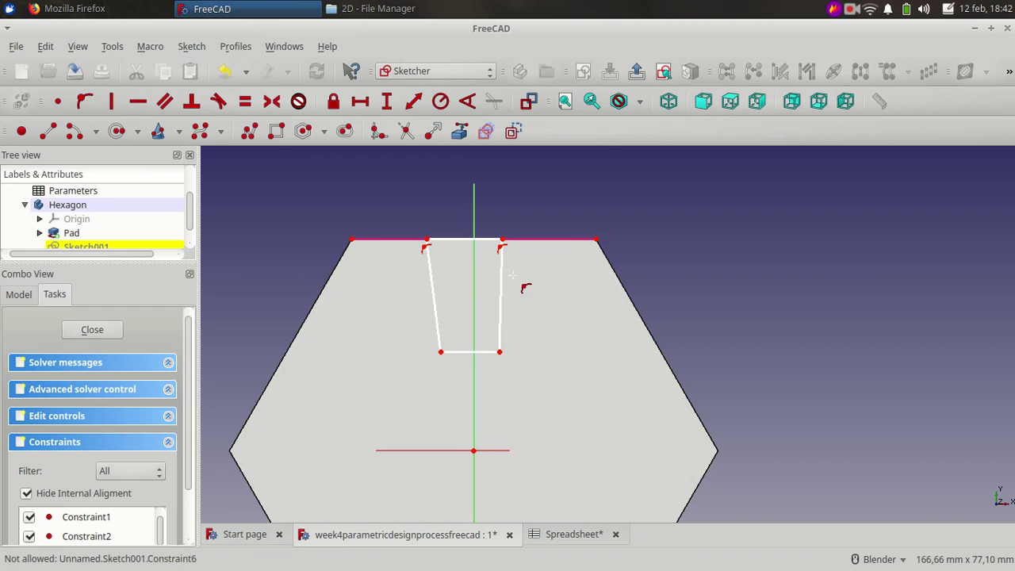
Make the outline's sides perpendicular to its bottom and top edges.
{"action": "left_click", "coordinate": [191, 100]}
{"action": "left_click", "coordinate": [449, 351]}
{"action": "left_click", "coordinate": [436, 325]}
{"action": "left_click", "coordinate": [487, 354]}
{"action": "left_click", "coordinate": [498, 301]}
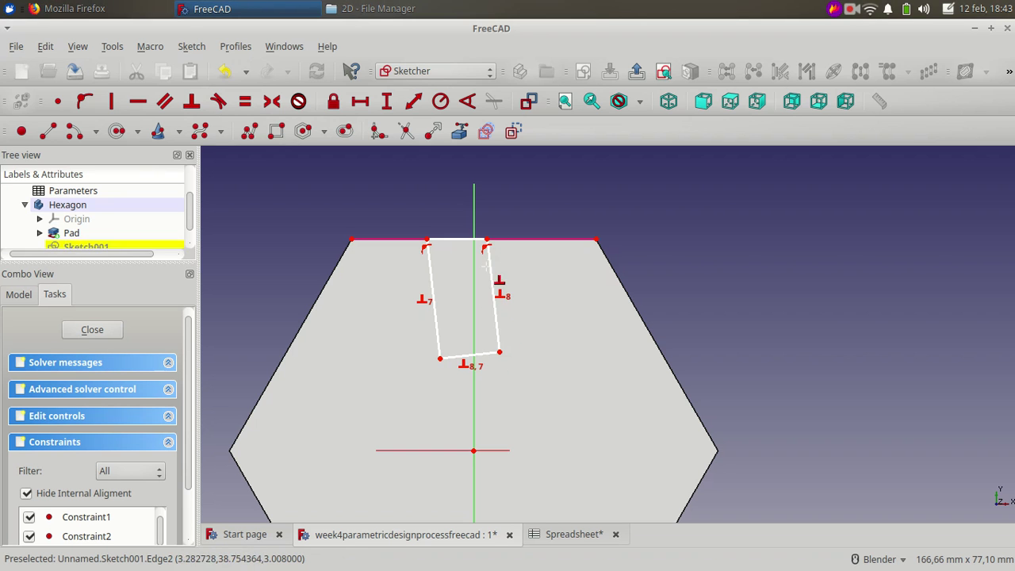
{"action": "left_click", "coordinate": [493, 293]}
{"action": "left_click", "coordinate": [464, 238]}
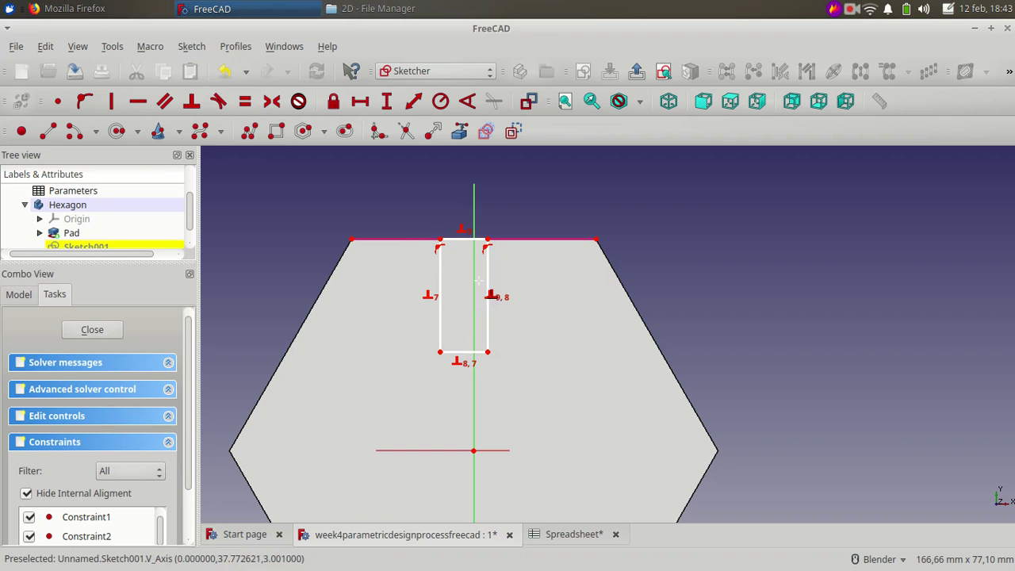
Make the rectangle's top corners symmetric about the vertical axis.
{"action": "left_click", "coordinate": [272, 101]}
{"action": "scroll", "coordinate": [500, 230], "scroll_direction": "up", "scroll_amount": 3}
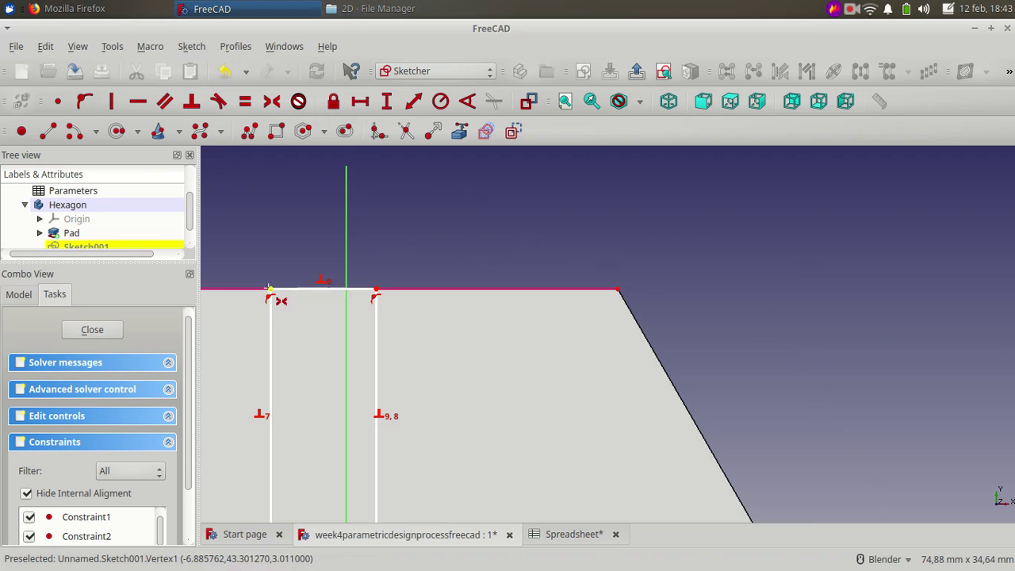
{"action": "left_click", "coordinate": [271, 290]}
{"action": "left_click", "coordinate": [377, 291]}
{"action": "left_click", "coordinate": [347, 270]}
{"action": "scroll", "coordinate": [357, 286], "scroll_direction": "down", "scroll_amount": 3}
{"action": "scroll", "coordinate": [404, 397], "scroll_direction": "up", "scroll_amount": 5}
Set the slot width to Parameters.mat - Parameters.cl (2,9 mm) and move the dimension aside.
{"action": "left_click", "coordinate": [360, 102]}
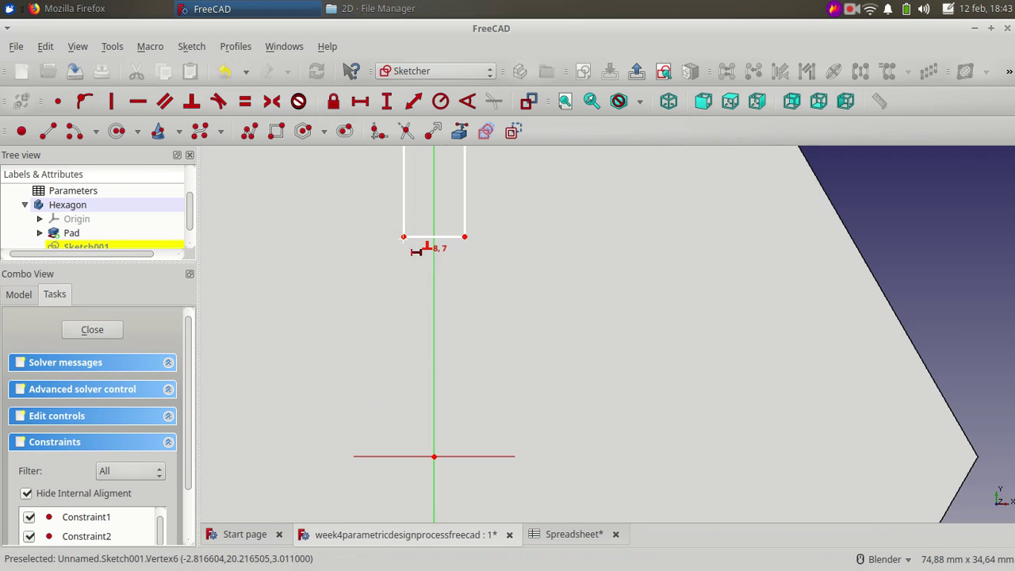
{"action": "left_click", "coordinate": [403, 236]}
{"action": "left_click", "coordinate": [465, 236]}
{"action": "left_click", "coordinate": [607, 277]}
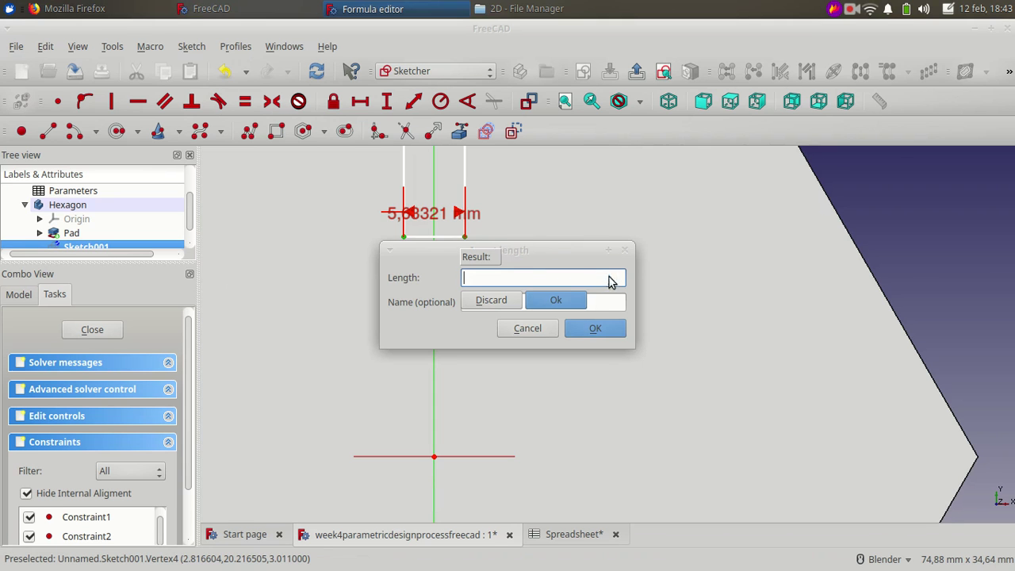
{"action": "type", "text": "Parameters."}
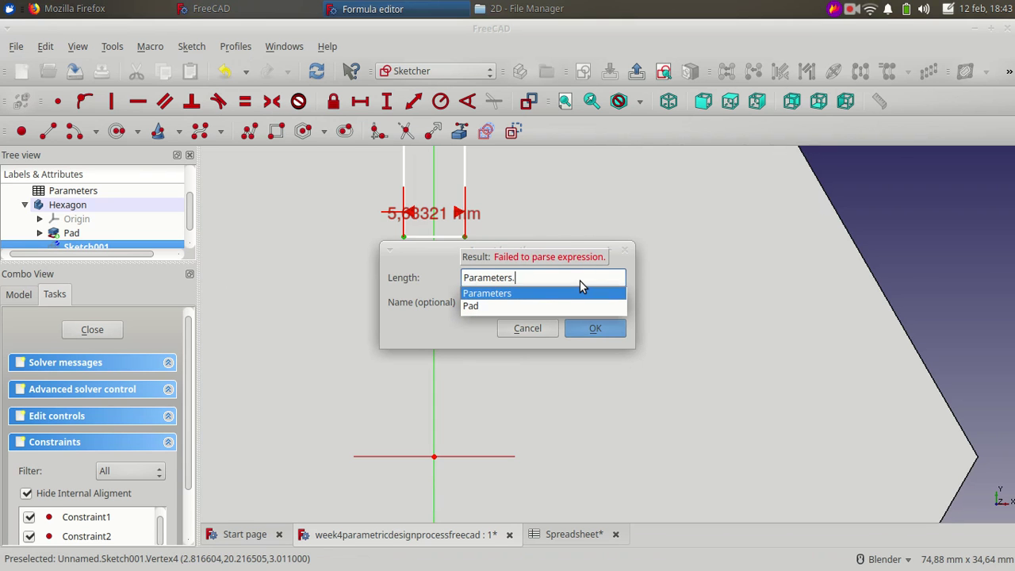
{"action": "type", "text": "ma"}
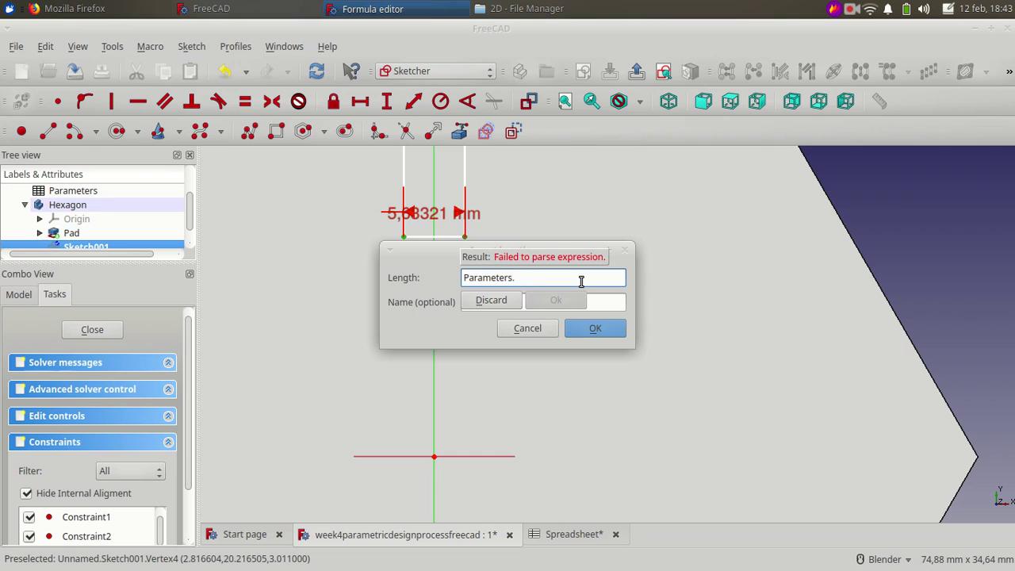
{"action": "type", "text": "t -"}
{"action": "type", "text": "Parameters."}
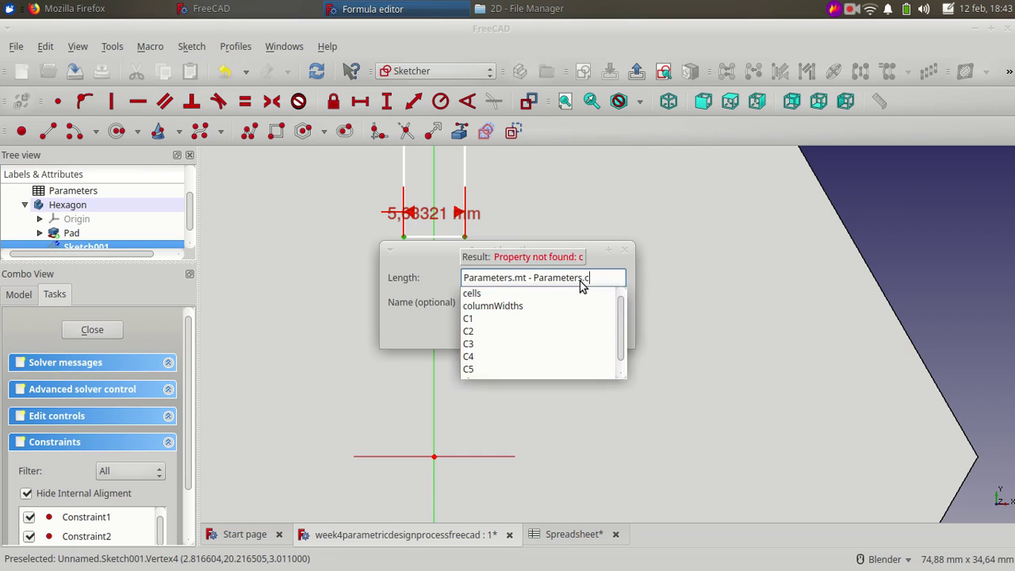
{"action": "type", "text": "cl"}
{"action": "left_click", "coordinate": [581, 294]}
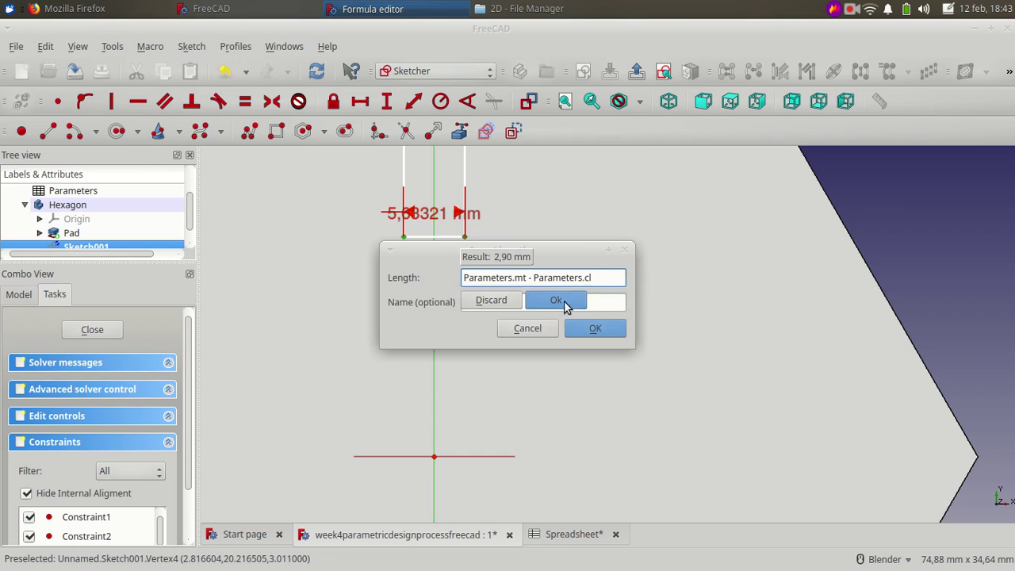
{"action": "left_click", "coordinate": [584, 311]}
{"action": "left_click", "coordinate": [607, 331]}
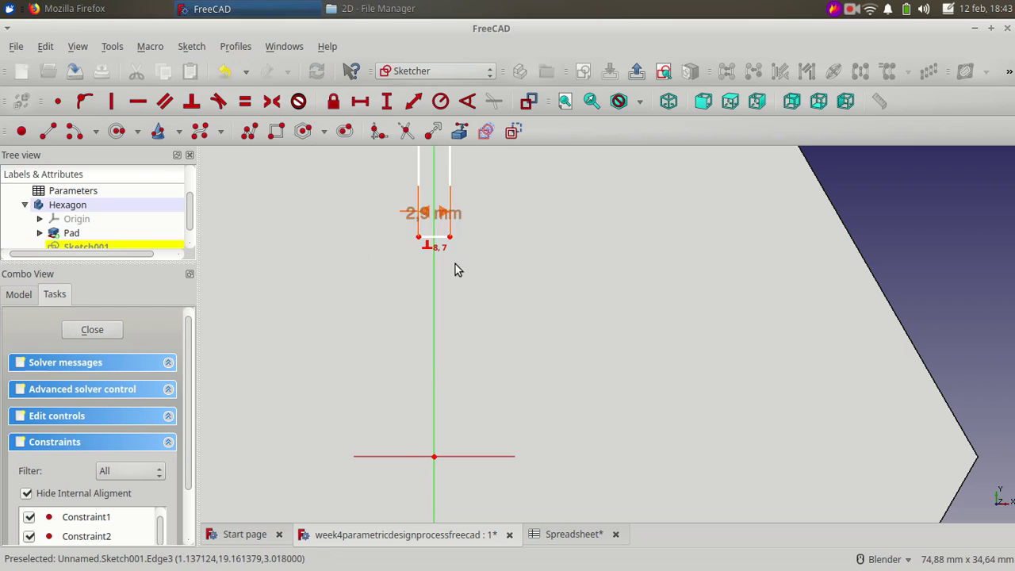
{"action": "left_click_drag", "start_coordinate": [475, 252], "coordinate": [558, 267]}
Set the slot depth to Parameters.sl (5 mm) and close the sketch.
{"action": "scroll", "coordinate": [485, 291], "scroll_direction": "down", "scroll_amount": 3}
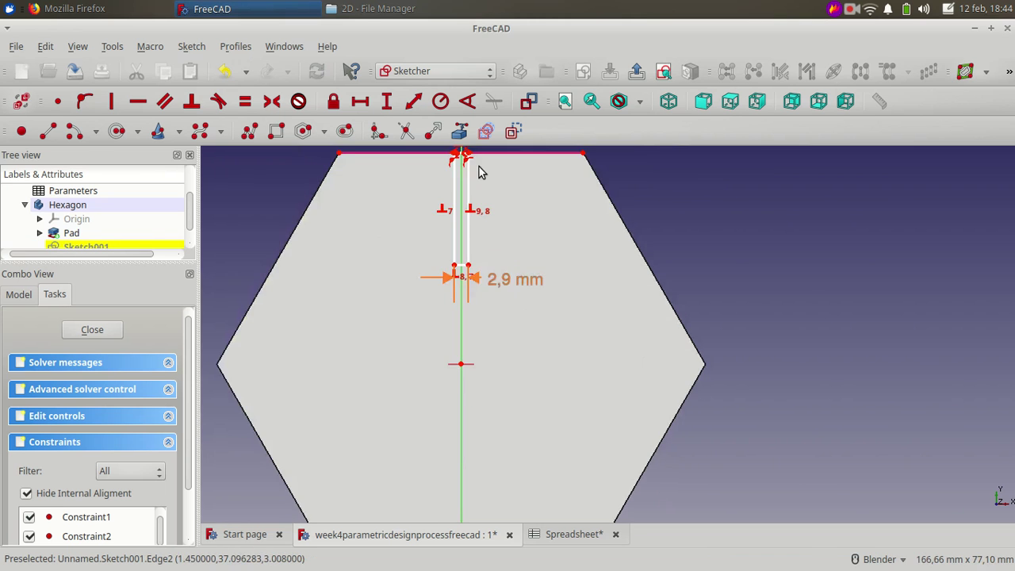
{"action": "scroll", "coordinate": [476, 174], "scroll_direction": "down", "scroll_amount": 2}
{"action": "scroll", "coordinate": [454, 186], "scroll_direction": "up", "scroll_amount": 5}
{"action": "key", "text": "i"}
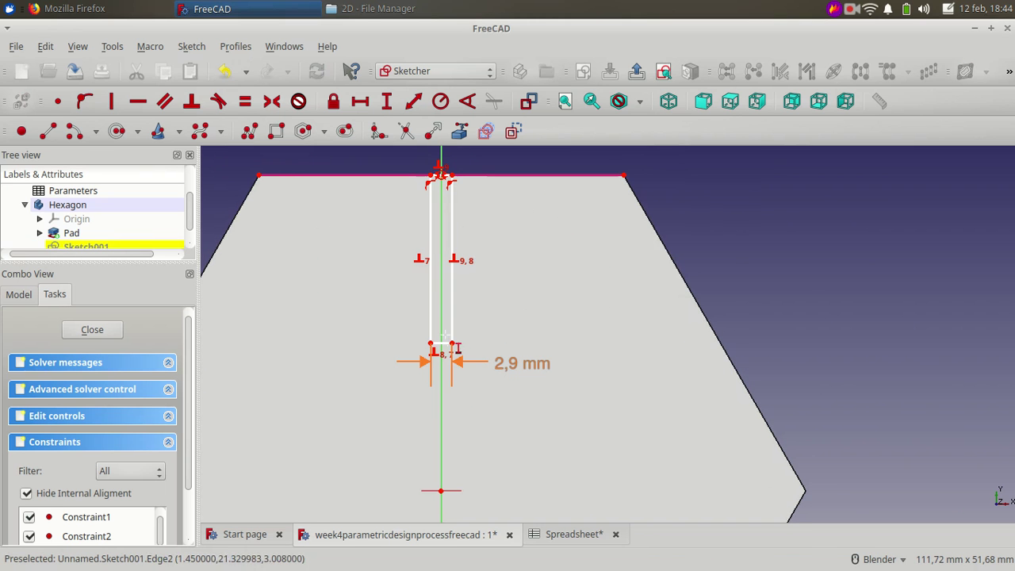
{"action": "left_click", "coordinate": [454, 185]}
{"action": "scroll", "coordinate": [453, 180], "scroll_direction": "up", "scroll_amount": 3}
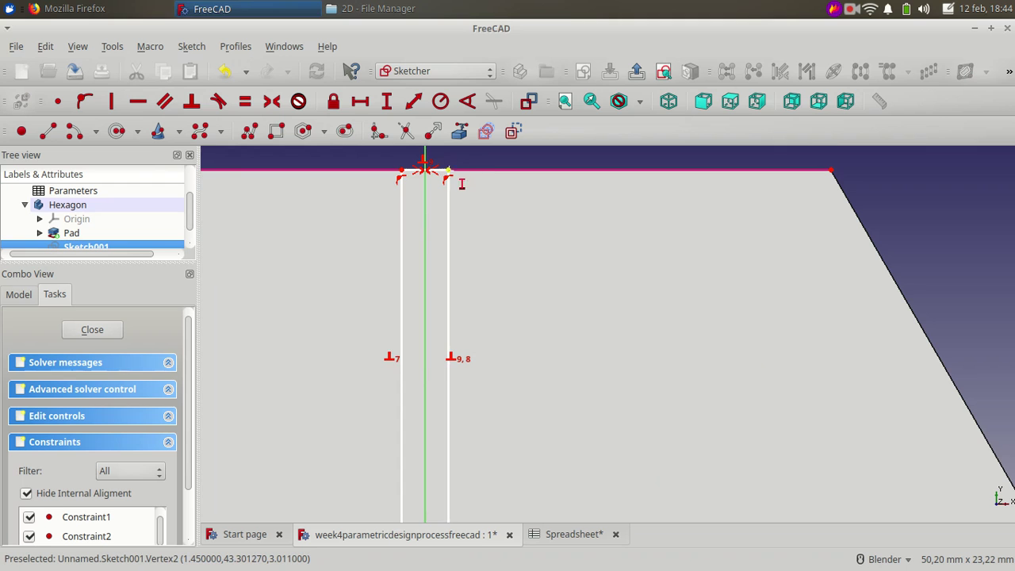
{"action": "left_click", "coordinate": [449, 171]}
{"action": "left_click", "coordinate": [607, 279]}
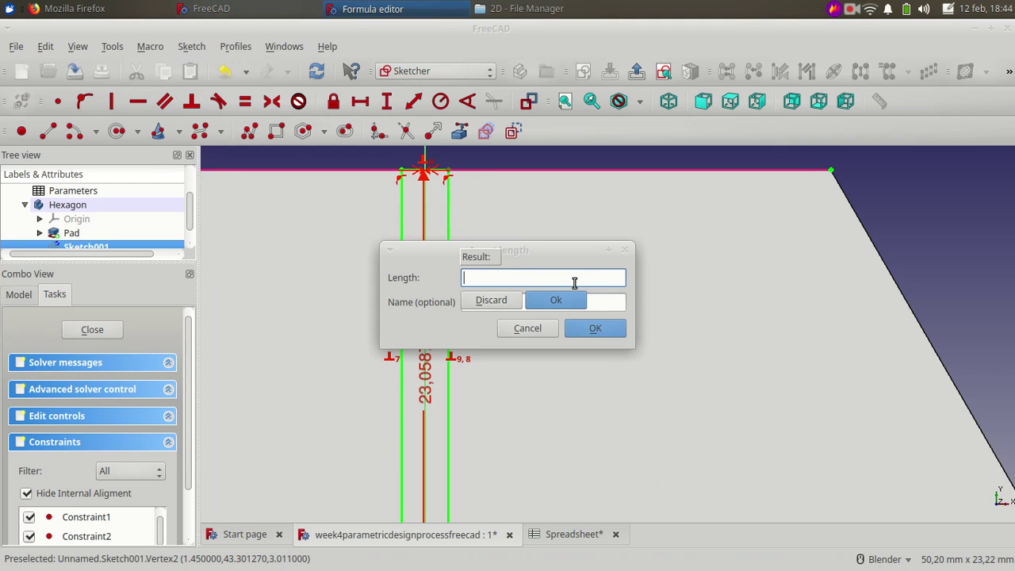
{"action": "type", "text": "Parameters.sl"}
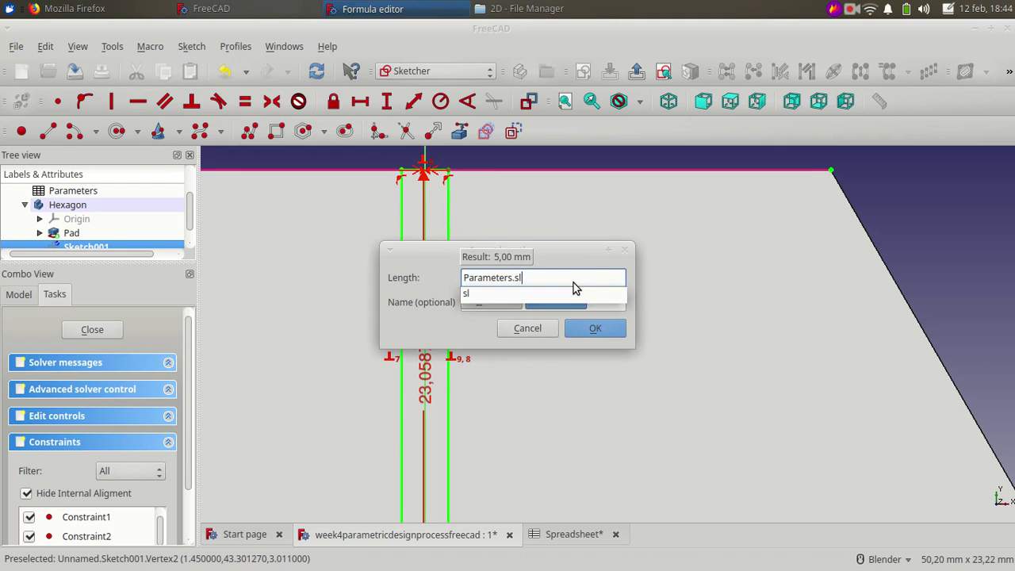
{"action": "key", "text": "Return"}
{"action": "key", "text": "Return"}
{"action": "left_click", "coordinate": [603, 332]}
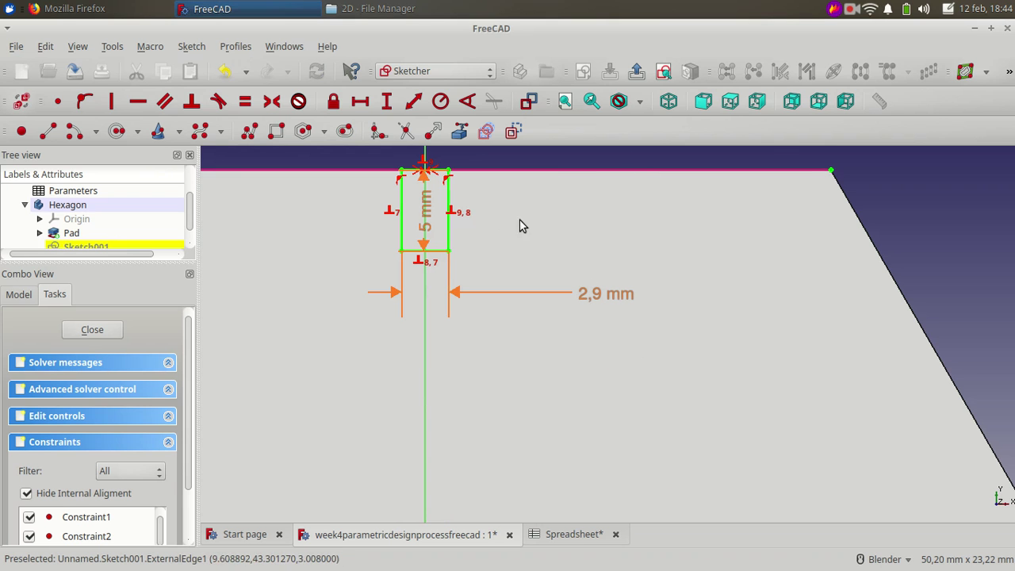
{"action": "left_click", "coordinate": [663, 71]}
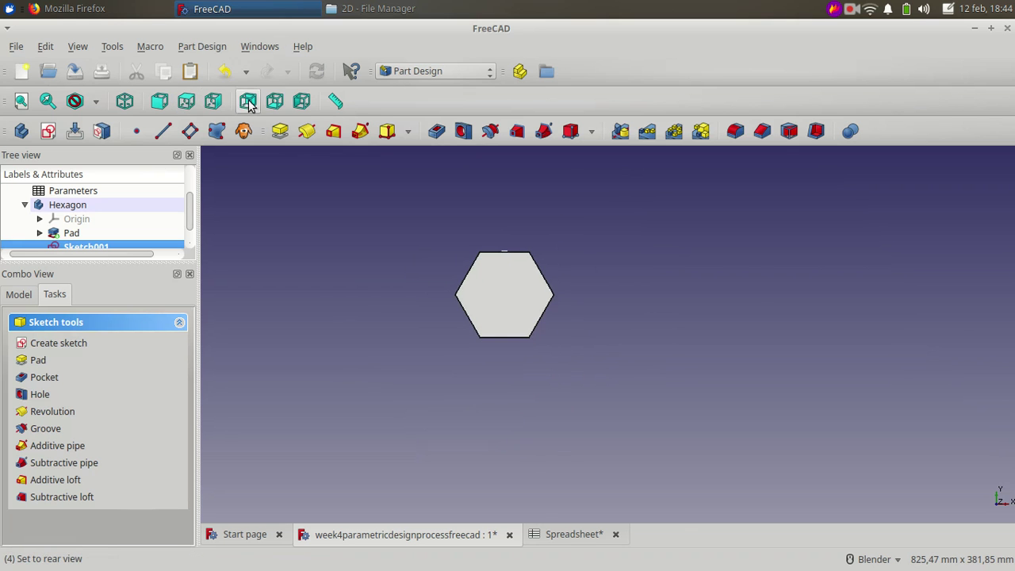
Check the plate from rear, side and top views, then select Sketch001.
{"action": "left_click", "coordinate": [274, 100]}
{"action": "left_click", "coordinate": [159, 101]}
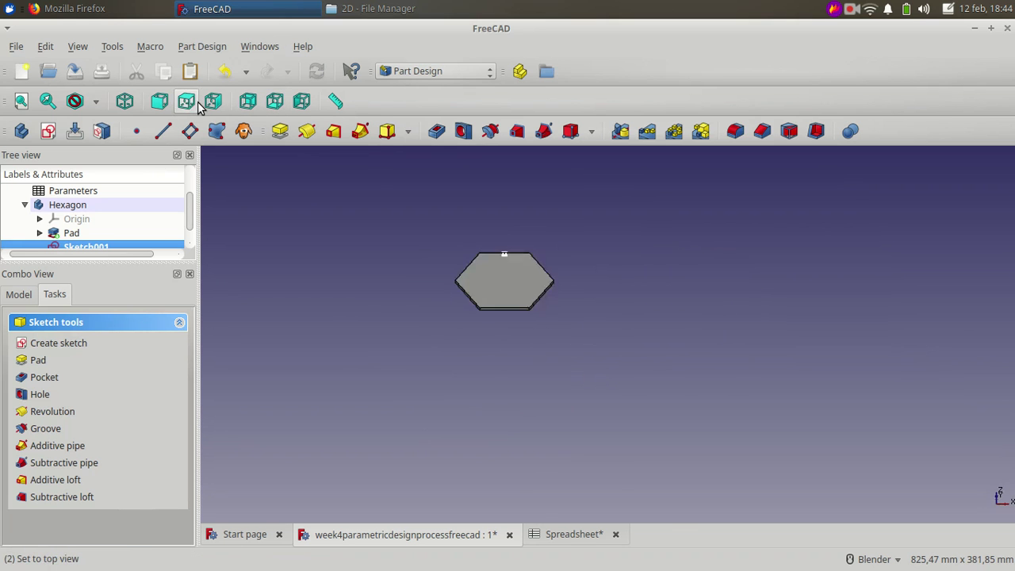
{"action": "left_click", "coordinate": [197, 104]}
{"action": "left_click", "coordinate": [462, 290]}
{"action": "middle_click_drag", "start_coordinate": [462, 289], "coordinate": [593, 189]}
{"action": "left_click", "coordinate": [593, 188]}
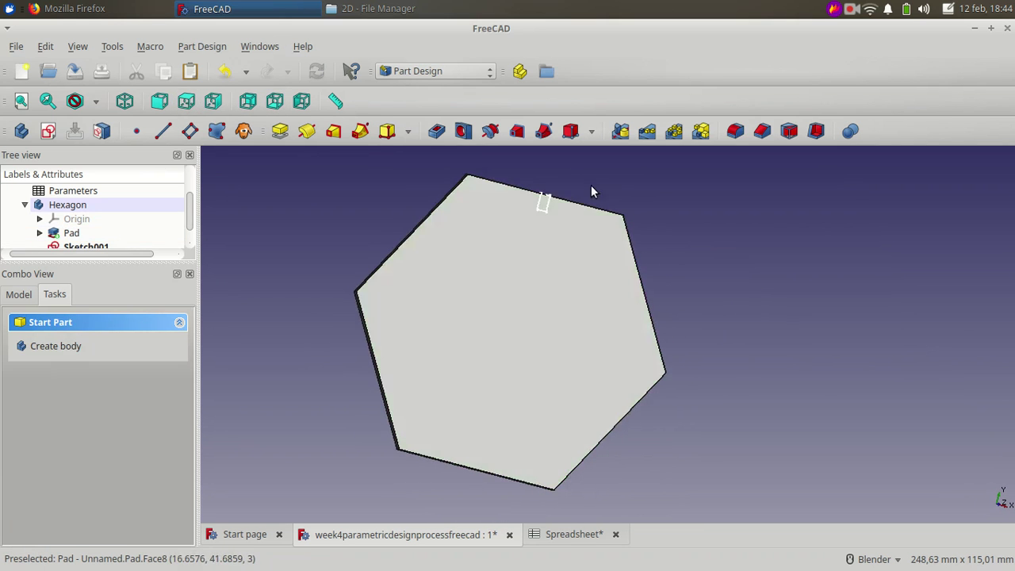
{"action": "scroll", "coordinate": [555, 181], "scroll_direction": "up", "scroll_amount": 4}
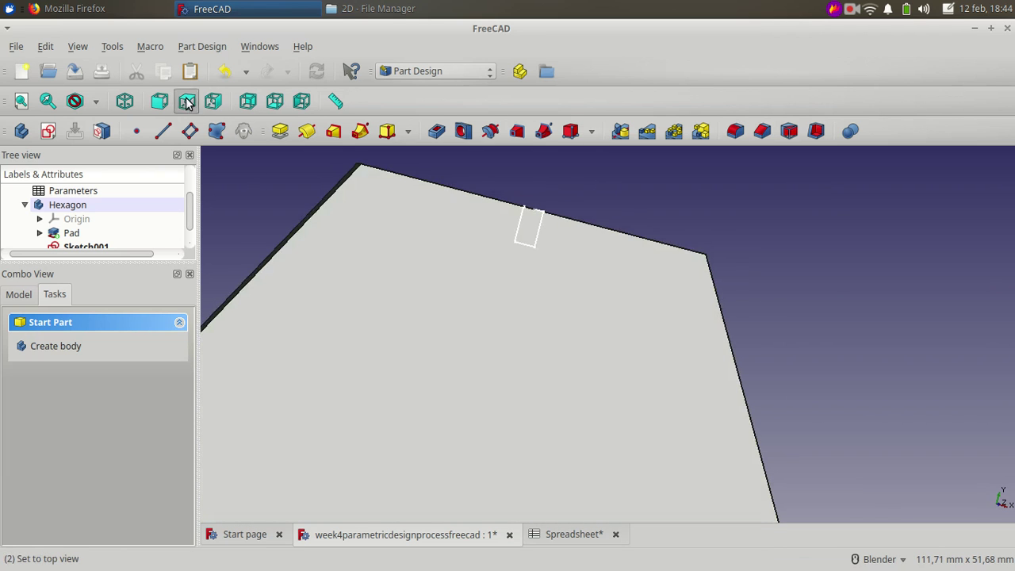
{"action": "left_click", "coordinate": [186, 101]}
{"action": "scroll", "coordinate": [79, 222], "scroll_direction": "down", "scroll_amount": 1}
{"action": "left_click", "coordinate": [79, 233]}
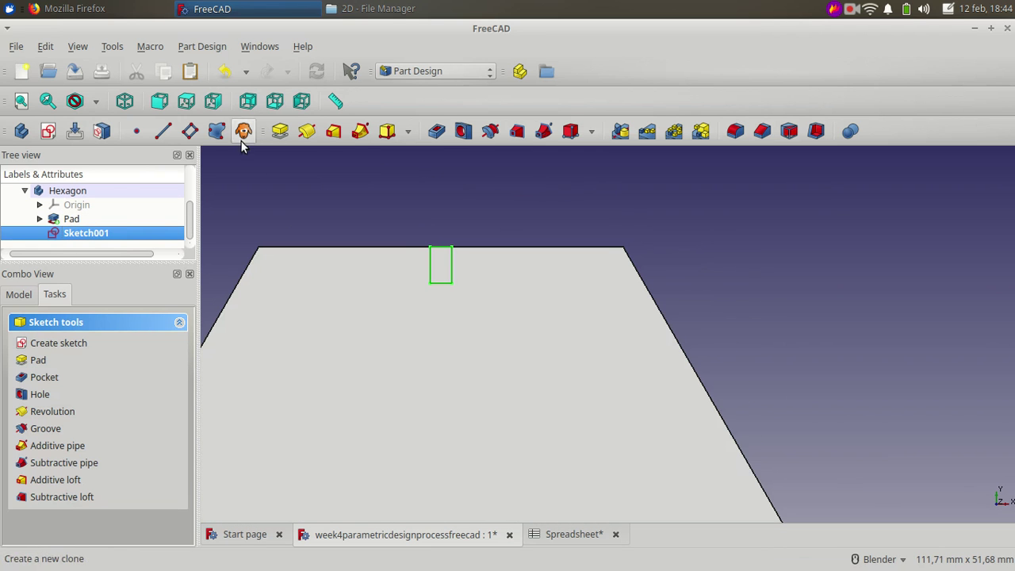
Pocket Sketch001 into the plate with its depth set to Parameters.mt (3 mm).
{"action": "left_click", "coordinate": [437, 131]}
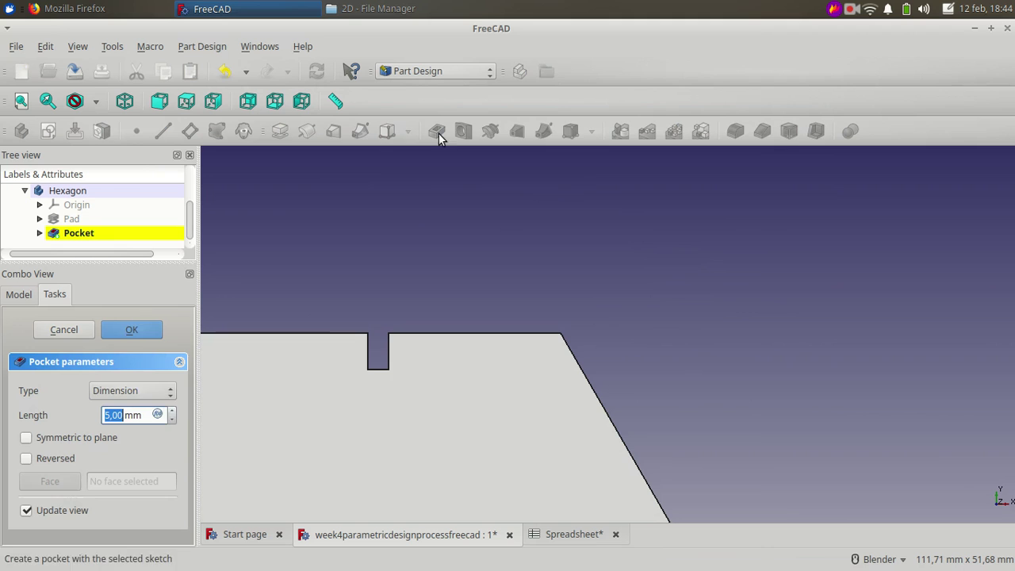
{"action": "left_click", "coordinate": [157, 414]}
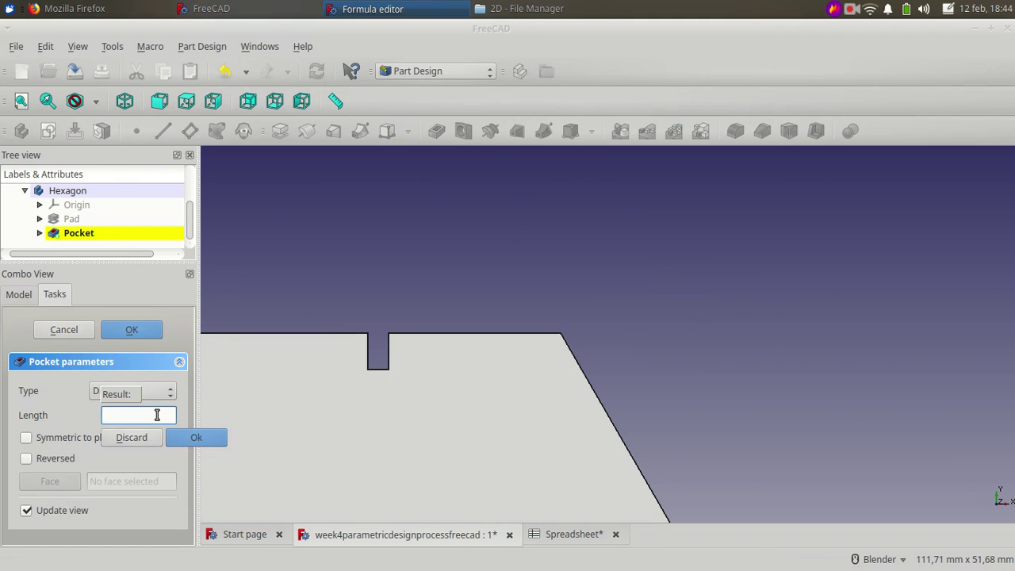
{"action": "type", "text": "pa"}
{"action": "key", "text": "Down"}
{"action": "type", "text": "mt"}
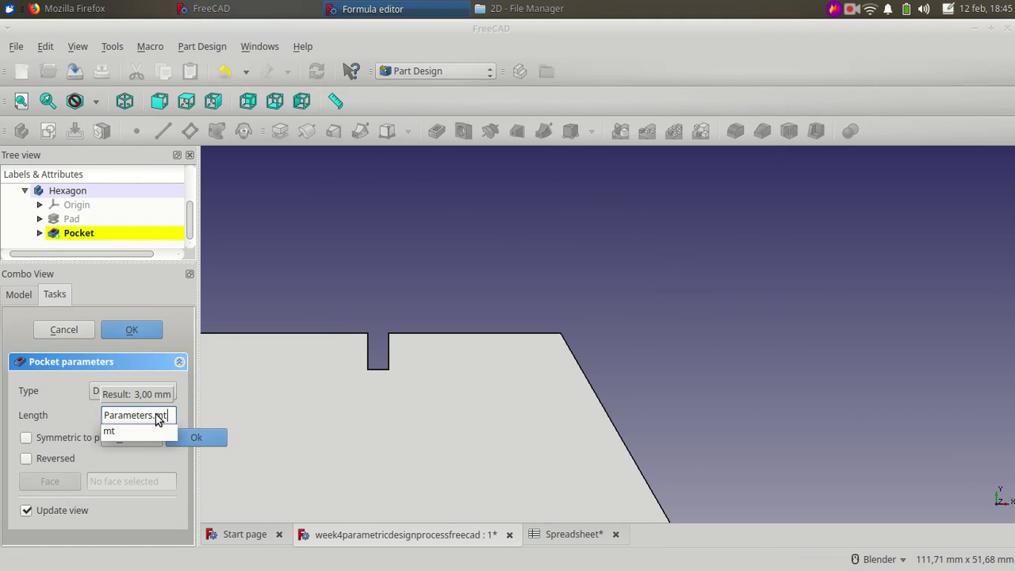
{"action": "left_click", "coordinate": [181, 435]}
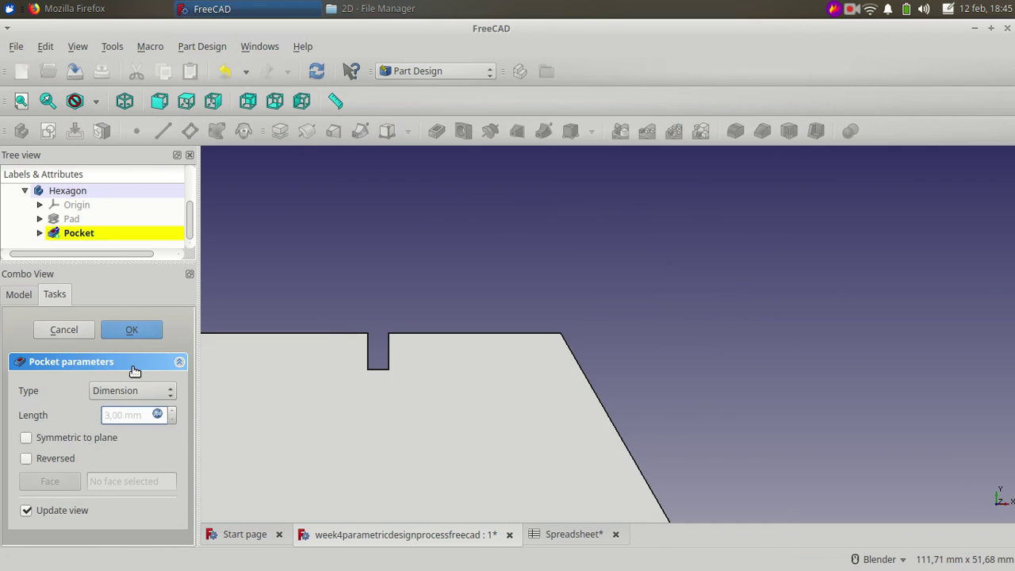
{"action": "left_click", "coordinate": [131, 329]}
{"action": "left_click", "coordinate": [82, 232]}
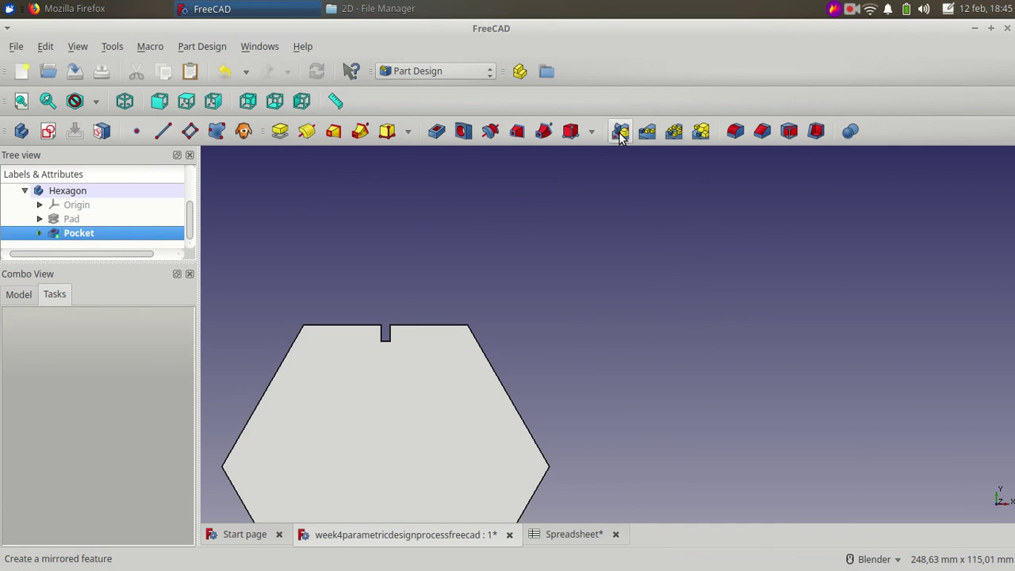
Polar-pattern the slot pocket six times over 360° around the normal sketch axis.
{"action": "left_click", "coordinate": [674, 131]}
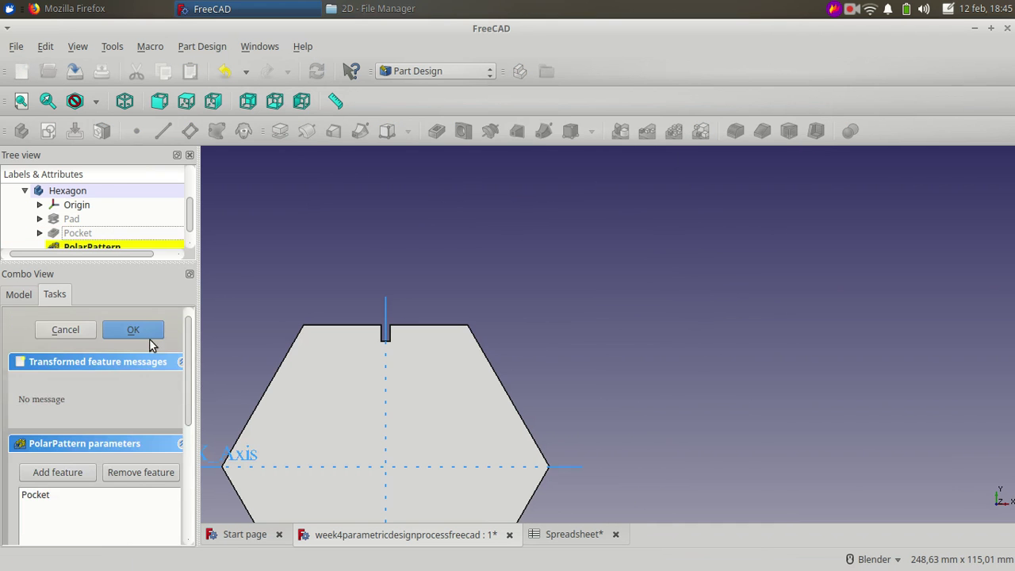
{"action": "scroll", "coordinate": [92, 397], "scroll_direction": "down", "scroll_amount": 5}
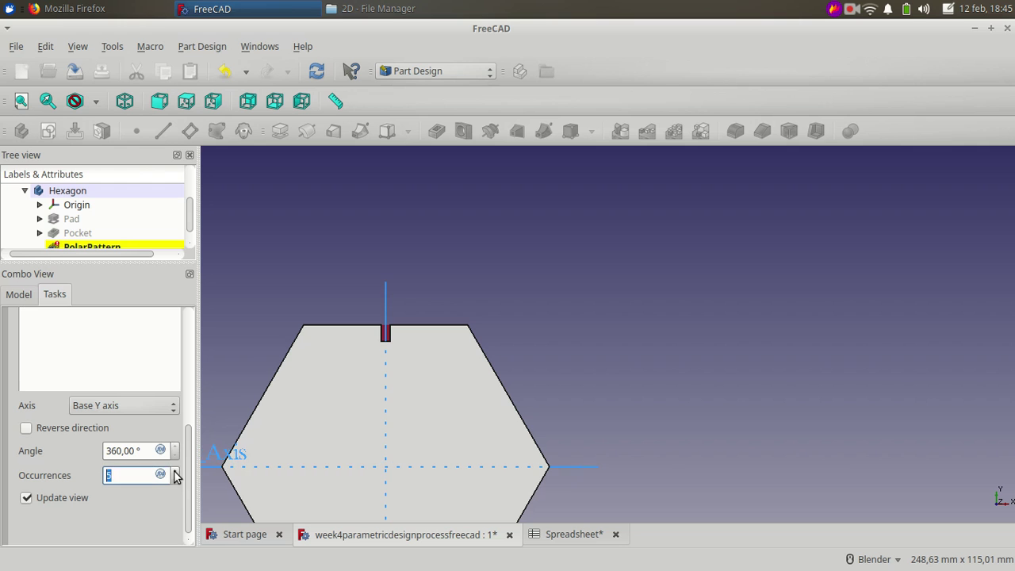
{"action": "left_click", "coordinate": [124, 405]}
{"action": "left_click", "coordinate": [111, 334]}
{"action": "scroll", "coordinate": [402, 420], "scroll_direction": "down", "scroll_amount": 3}
{"action": "scroll", "coordinate": [372, 500], "scroll_direction": "up", "scroll_amount": 2}
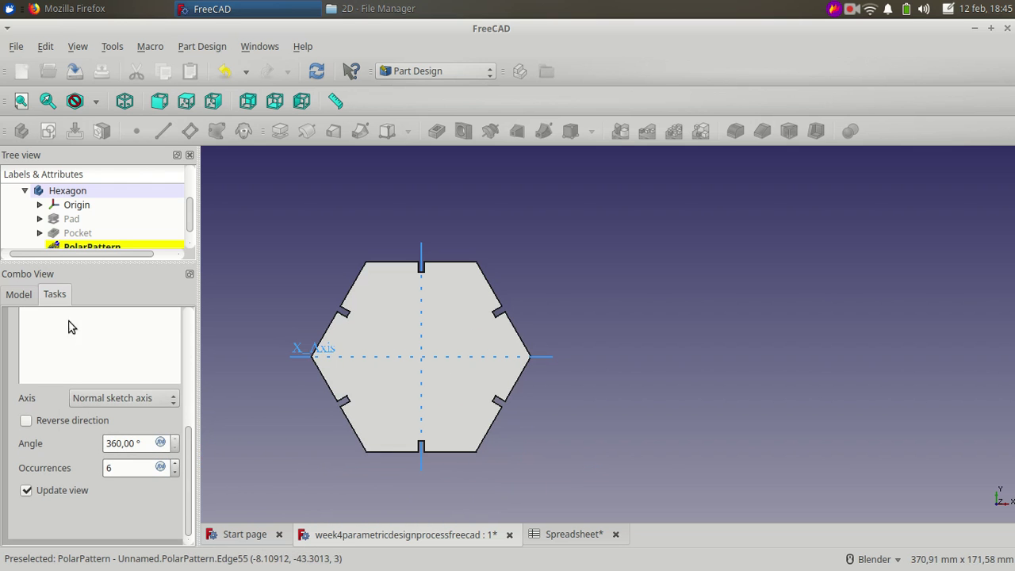
{"action": "scroll", "coordinate": [103, 317], "scroll_direction": "up", "scroll_amount": 3}
{"action": "scroll", "coordinate": [123, 340], "scroll_direction": "up", "scroll_amount": 2}
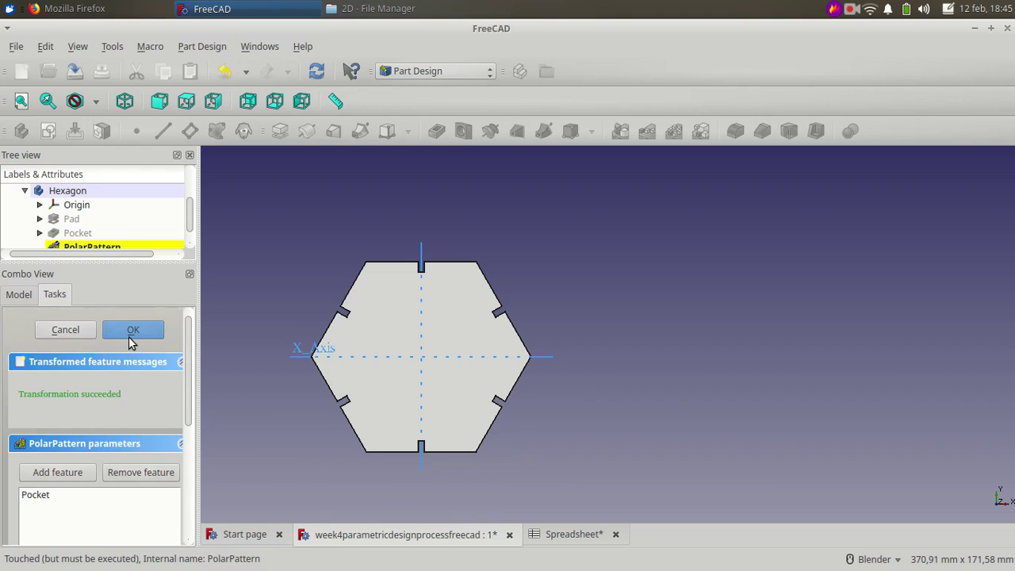
{"action": "left_click", "coordinate": [127, 334]}
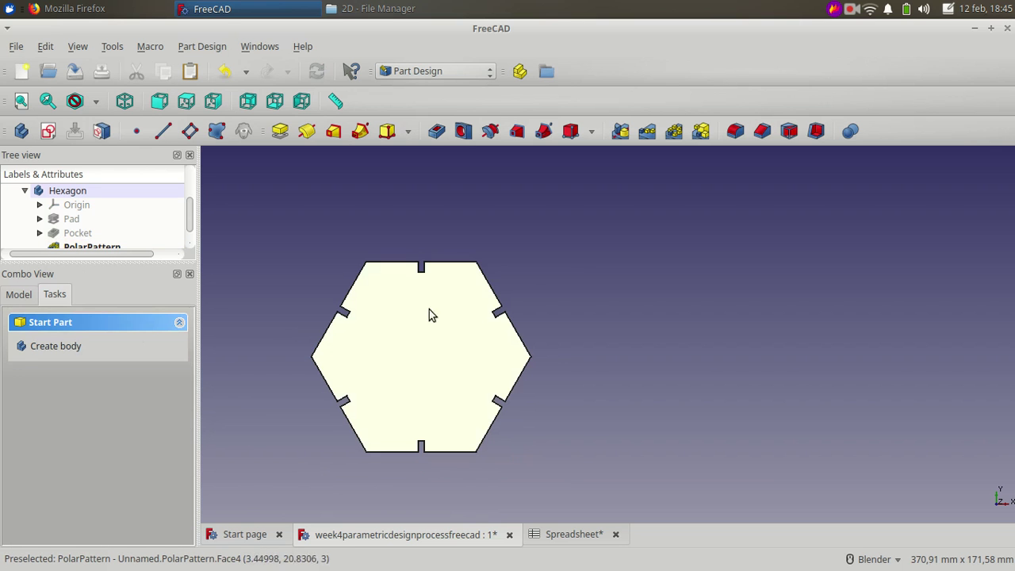
Save the document and select the plate's top face.
{"action": "left_click", "coordinate": [75, 71]}
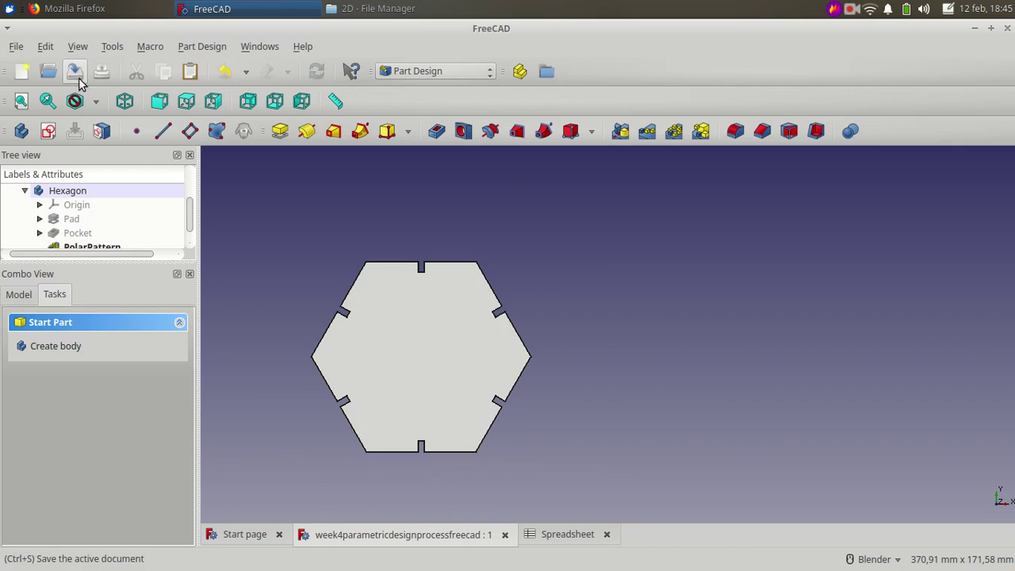
{"action": "scroll", "coordinate": [109, 221], "scroll_direction": "down", "scroll_amount": 1}
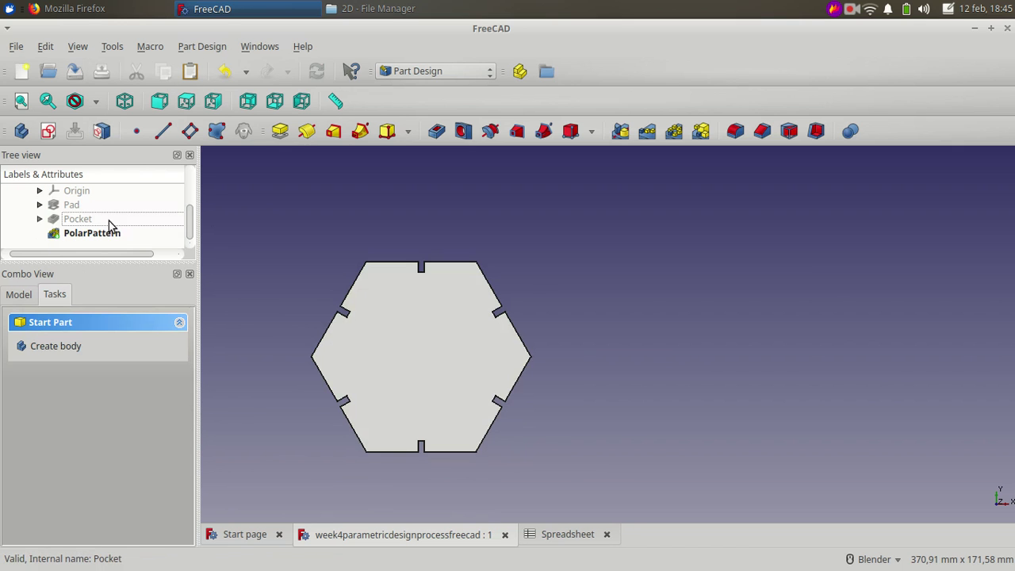
{"action": "left_click", "coordinate": [411, 326]}
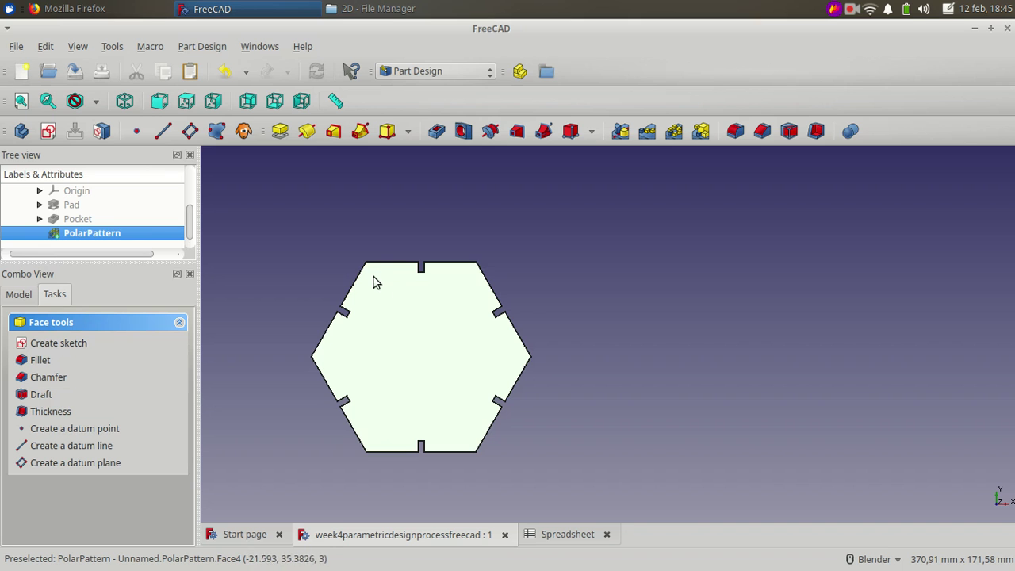
Start a new sketch with a line from the plate's top-left corner to the origin.
{"action": "left_click", "coordinate": [47, 130]}
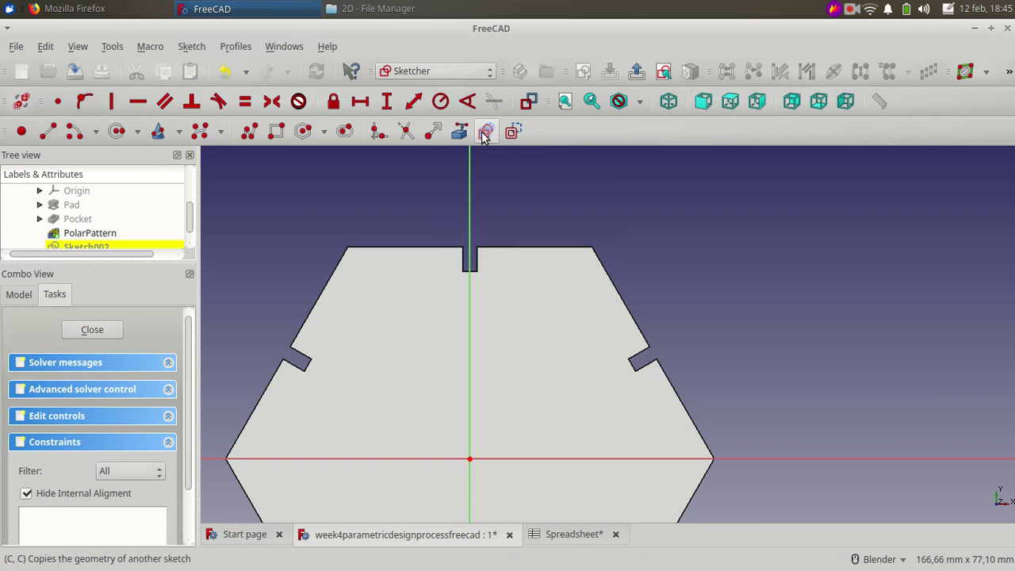
{"action": "left_click", "coordinate": [56, 131]}
{"action": "left_click", "coordinate": [359, 278]}
{"action": "left_click", "coordinate": [453, 435]}
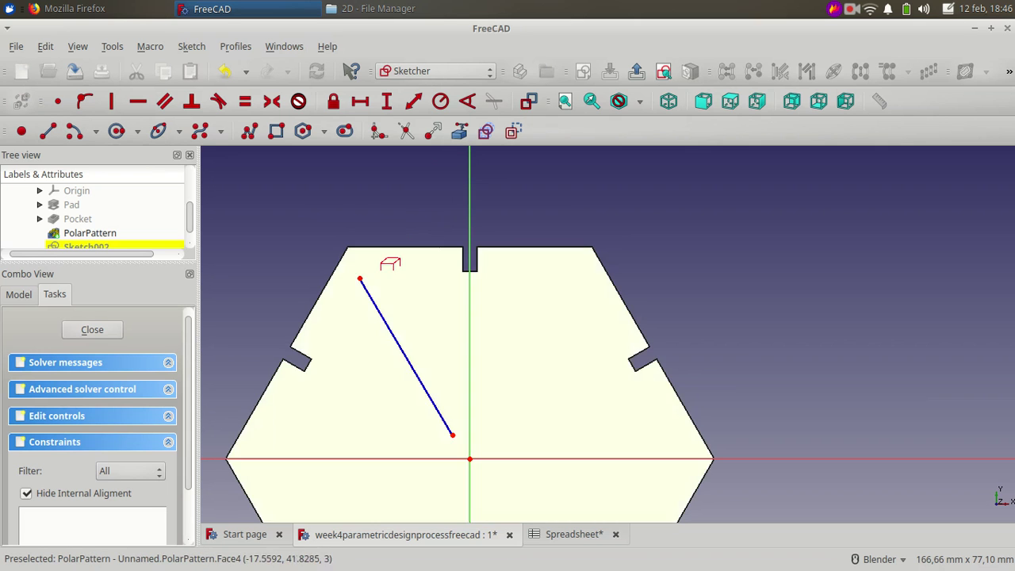
{"action": "left_click", "coordinate": [335, 275]}
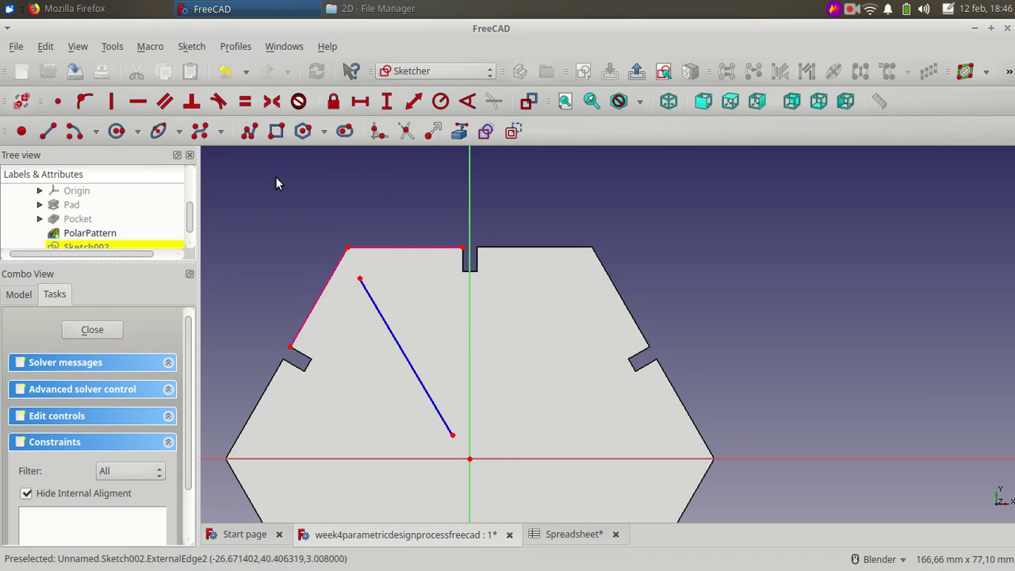
{"action": "left_click", "coordinate": [58, 101]}
{"action": "left_click", "coordinate": [359, 279]}
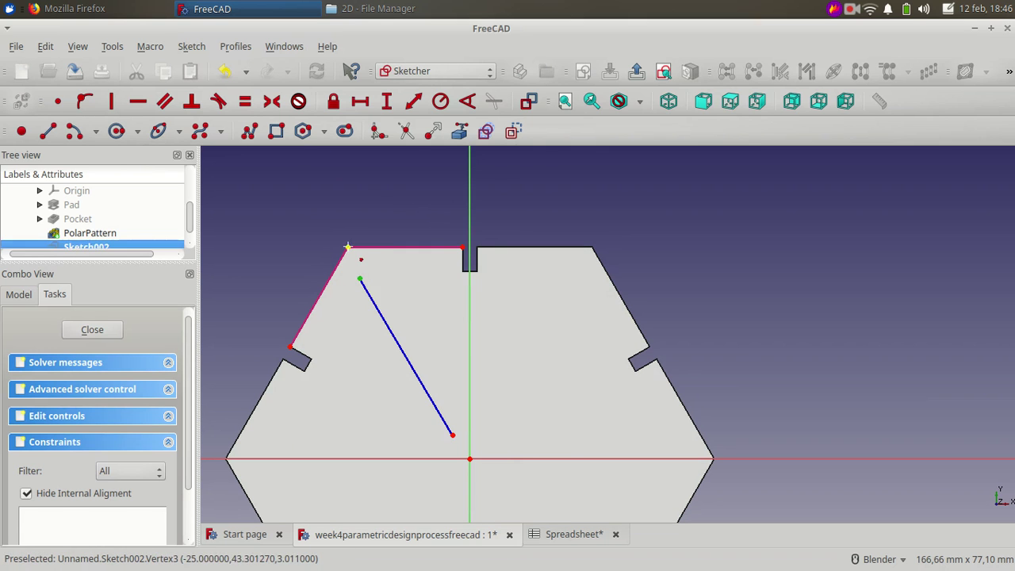
{"action": "left_click", "coordinate": [347, 248]}
{"action": "left_click", "coordinate": [453, 435]}
{"action": "left_click", "coordinate": [470, 458]}
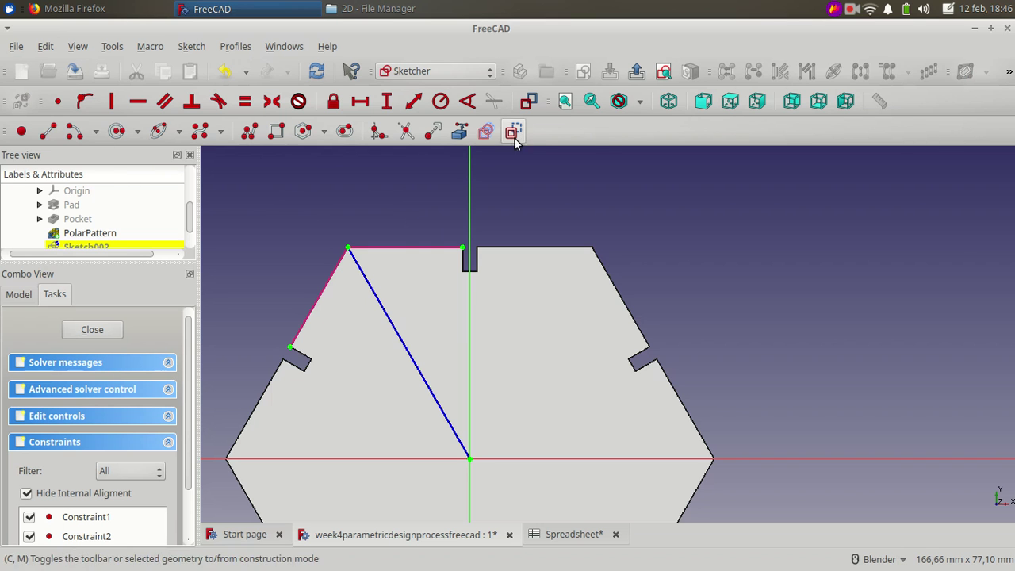
Draw a small closed four-sided outline over the diagonal line.
{"action": "left_click", "coordinate": [47, 131]}
{"action": "left_click", "coordinate": [354, 303]}
{"action": "left_click", "coordinate": [391, 282]}
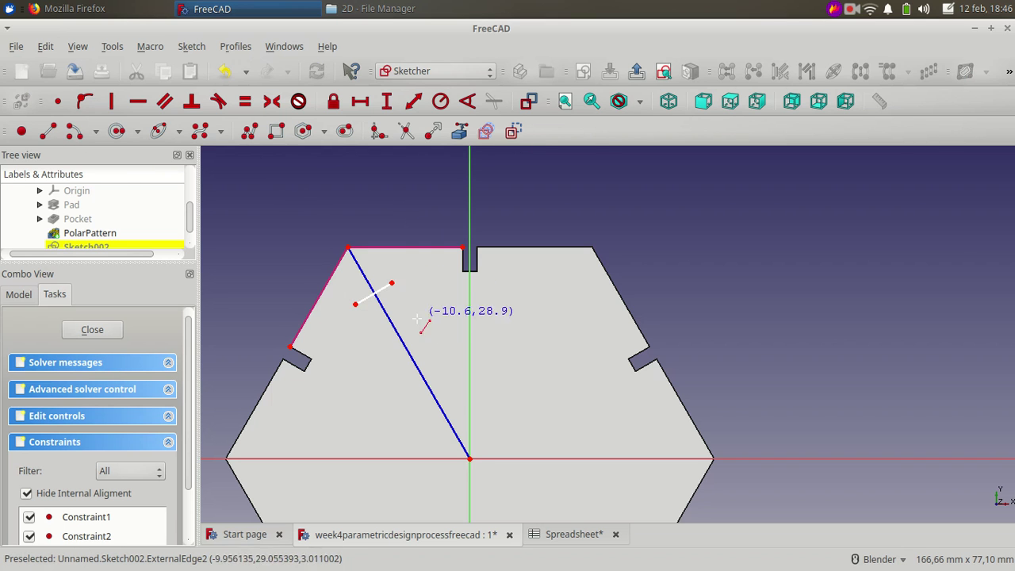
{"action": "key", "text": "ctrl+z"}
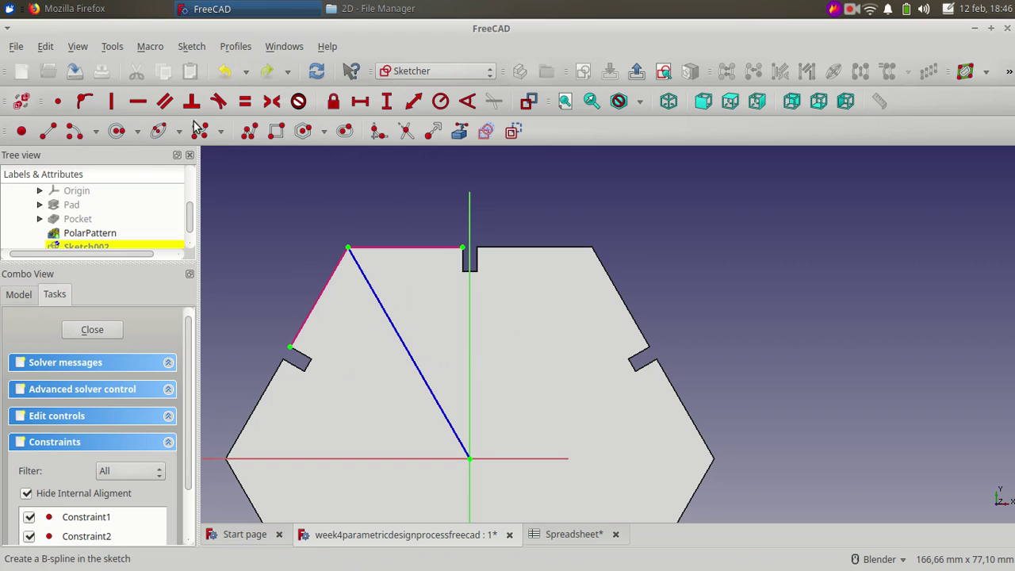
{"action": "left_click", "coordinate": [357, 296]}
{"action": "left_click", "coordinate": [384, 279]}
{"action": "left_click", "coordinate": [410, 324]}
{"action": "left_click", "coordinate": [371, 353]}
{"action": "left_click", "coordinate": [355, 299]}
{"action": "key", "text": "Escape"}
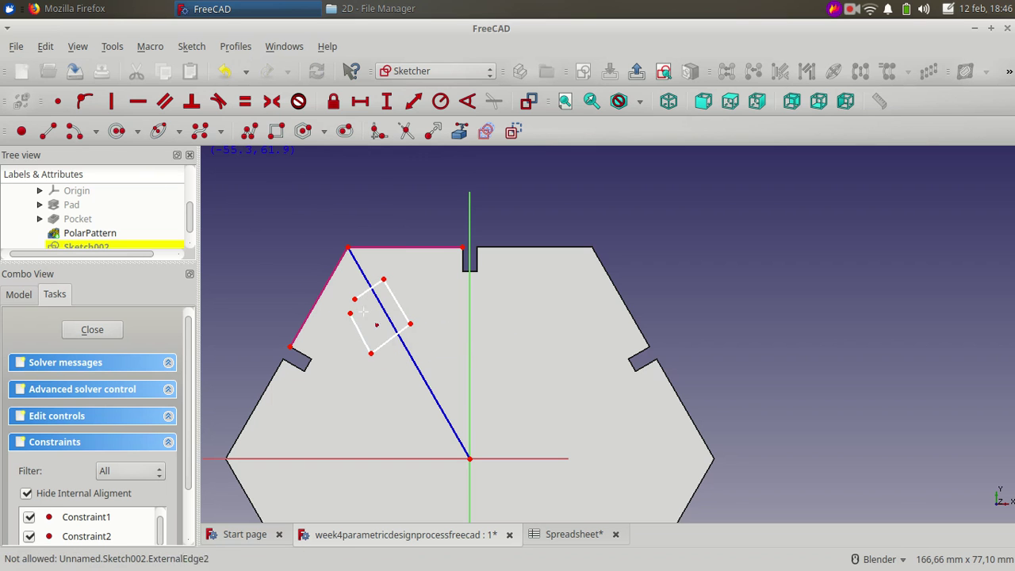
{"action": "left_click", "coordinate": [350, 314]}
{"action": "left_click_drag", "start_coordinate": [355, 299], "coordinate": [350, 314]}
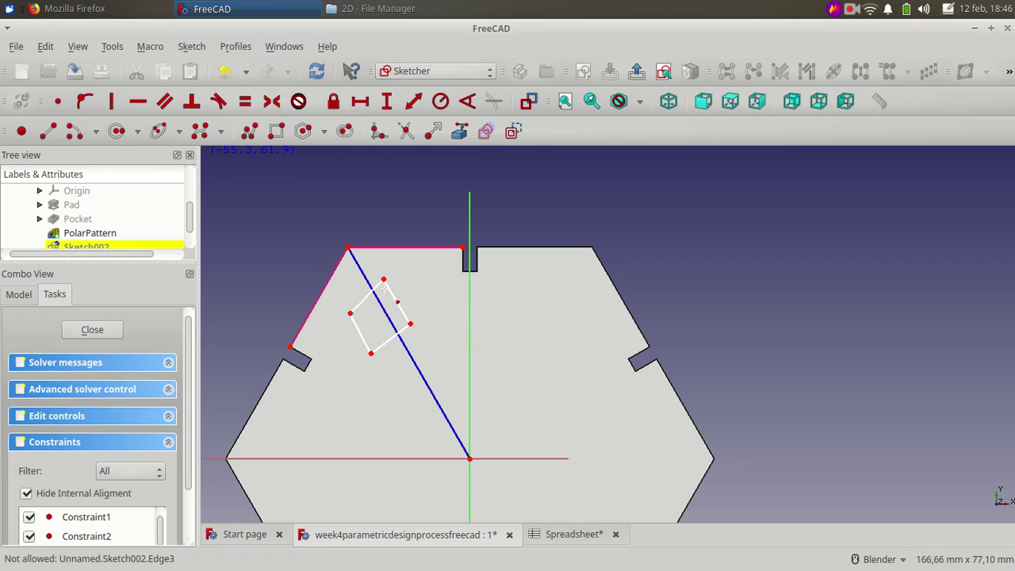
Make opposite outline edges equal and adjacent edges perpendicular to form a rectangle.
{"action": "left_click", "coordinate": [245, 101]}
{"action": "left_click", "coordinate": [360, 333]}
{"action": "left_click", "coordinate": [399, 309]}
{"action": "left_click", "coordinate": [367, 298]}
{"action": "left_click", "coordinate": [390, 338]}
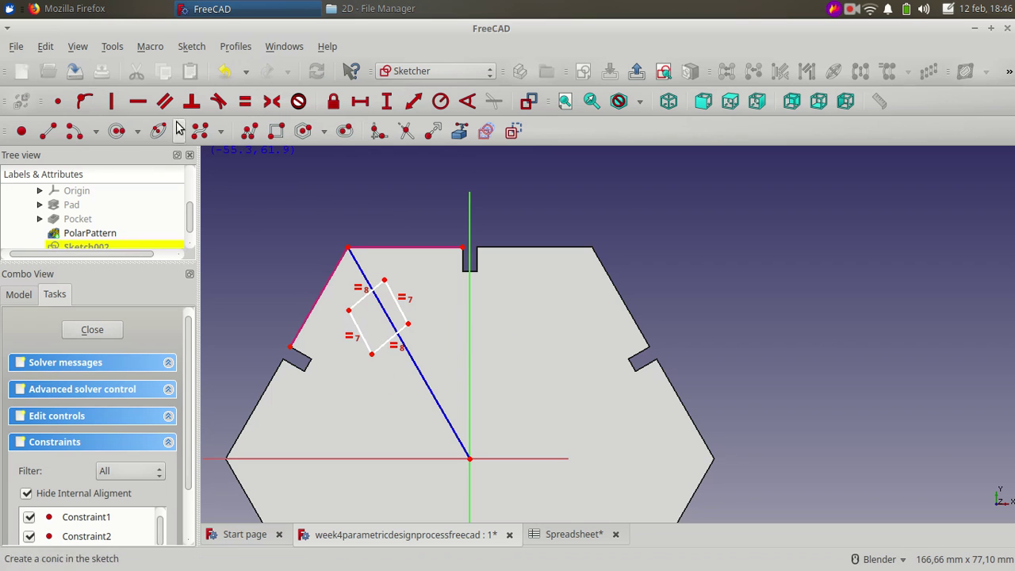
{"action": "left_click", "coordinate": [191, 101]}
{"action": "left_click", "coordinate": [360, 329]}
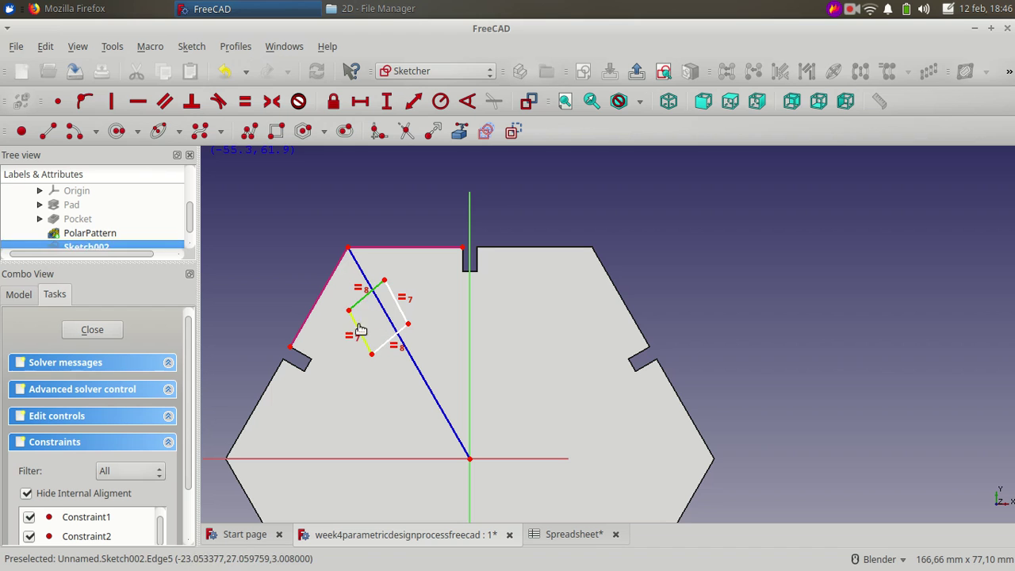
{"action": "left_click", "coordinate": [366, 298]}
Make the rectangle symmetric about the diagonal line.
{"action": "left_click", "coordinate": [272, 100]}
{"action": "left_click", "coordinate": [348, 308]}
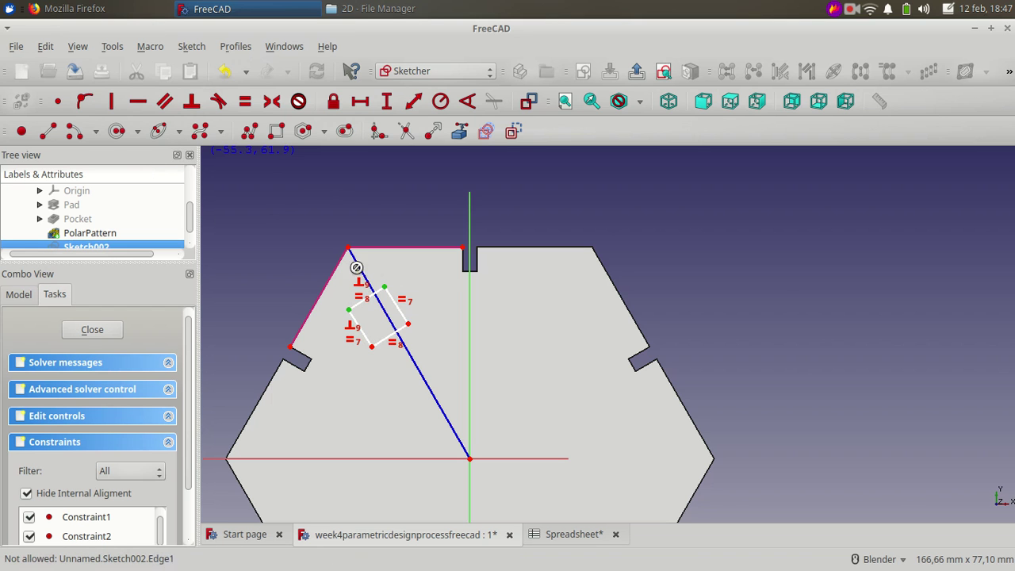
{"action": "key", "text": "Escape"}
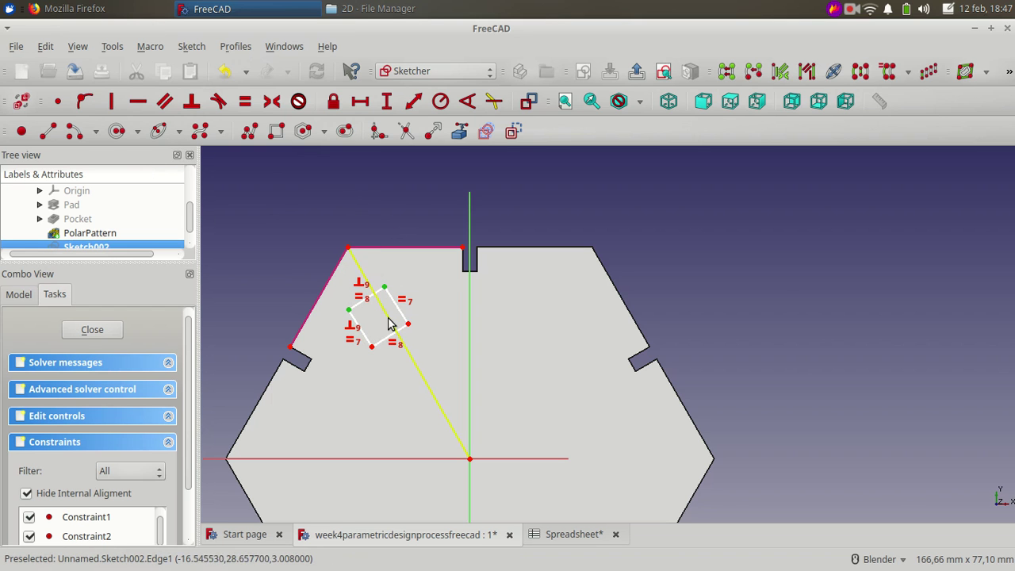
{"action": "key", "text": "Escape"}
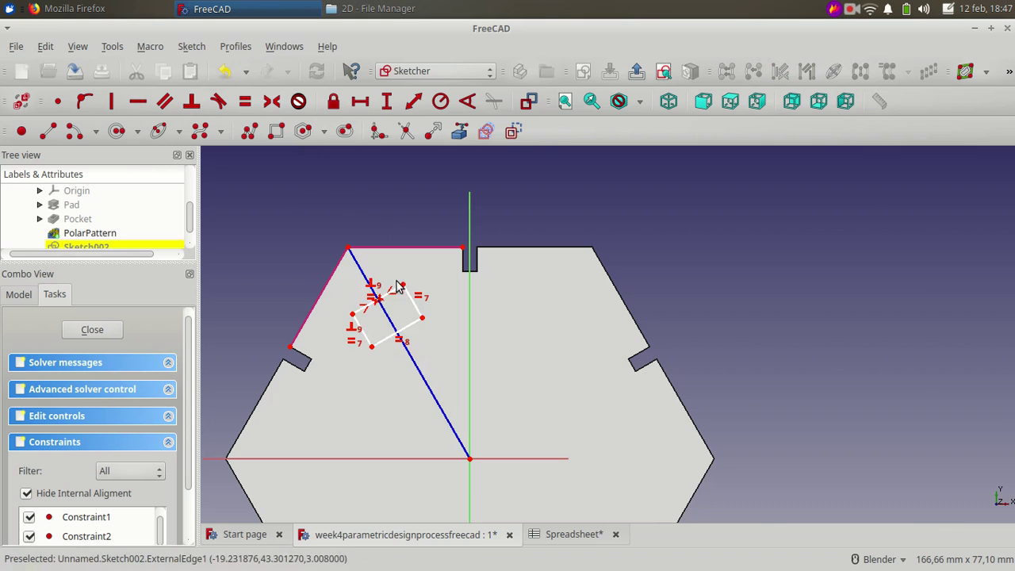
{"action": "scroll", "coordinate": [400, 298], "scroll_direction": "up", "scroll_amount": 4}
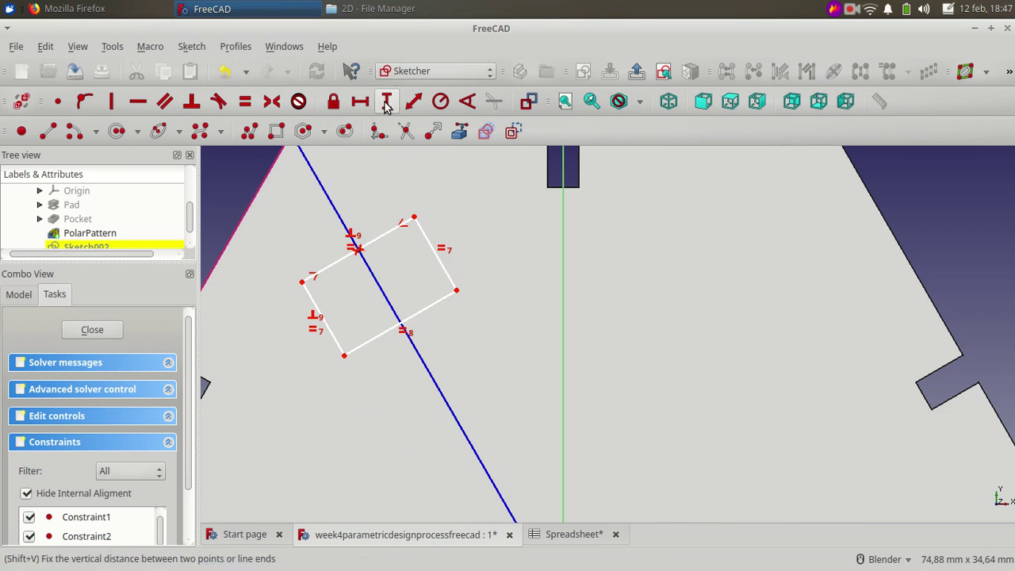
Set the rectangle's width to the formula Parameters.mt - Parameters.cl (2,9 mm).
{"action": "left_click", "coordinate": [343, 356]}
{"action": "key", "text": "shift+d"}
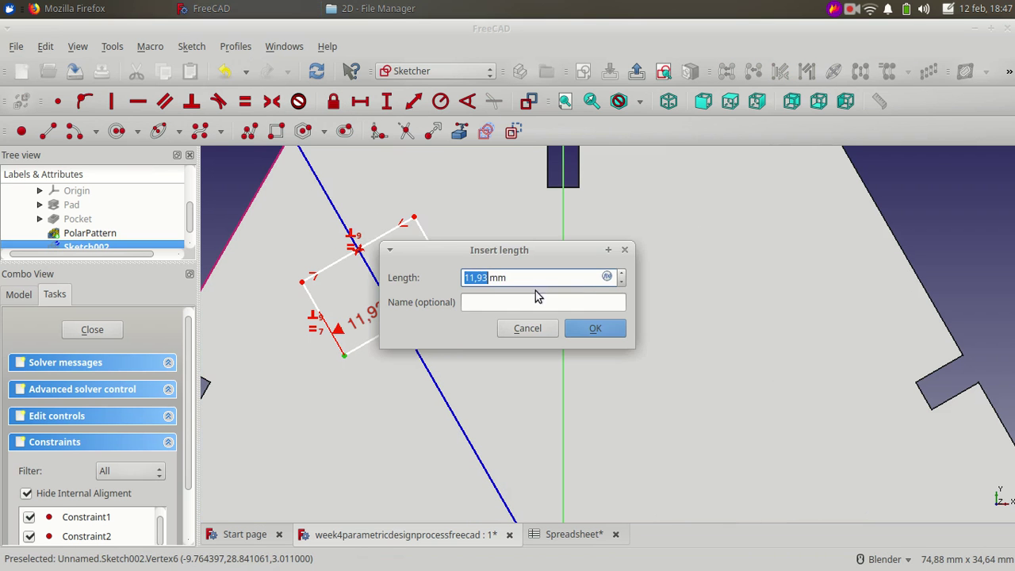
{"action": "left_click", "coordinate": [607, 277]}
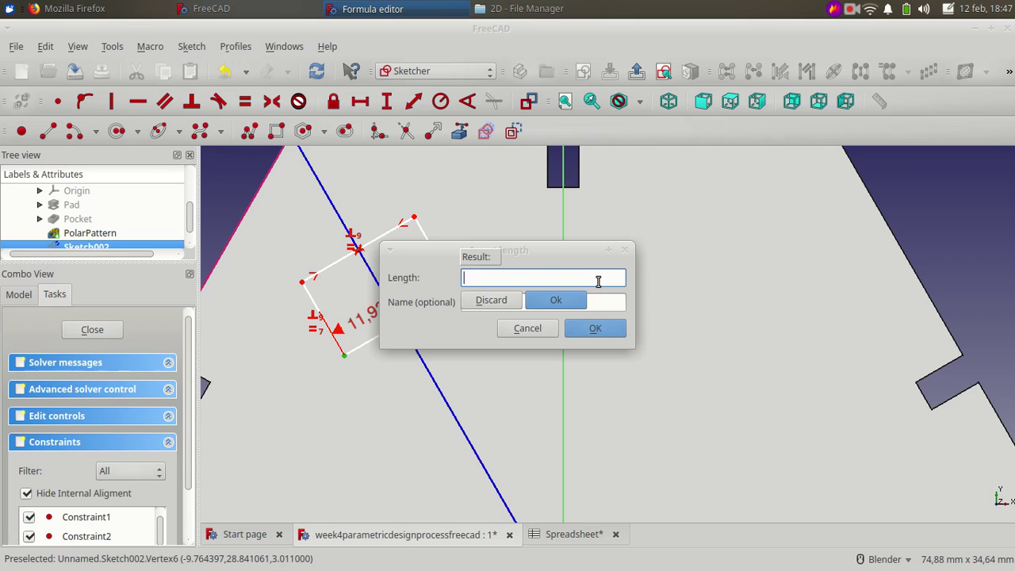
{"action": "type", "text": "m"}
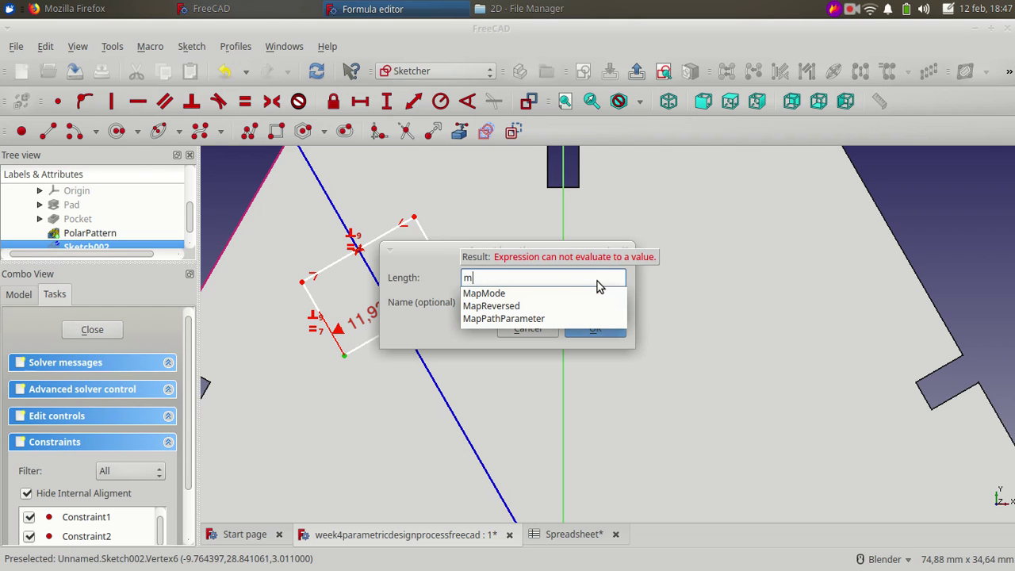
{"action": "key", "text": "BackSpace"}
{"action": "type", "text": "pa"}
{"action": "key", "text": "Down"}
{"action": "type", "text": "mt"}
{"action": "left_click", "coordinate": [598, 281]}
{"action": "type", "text": "- m"}
{"action": "key", "text": "BackSpace"}
{"action": "type", "text": "pa"}
{"action": "key", "text": "Down"}
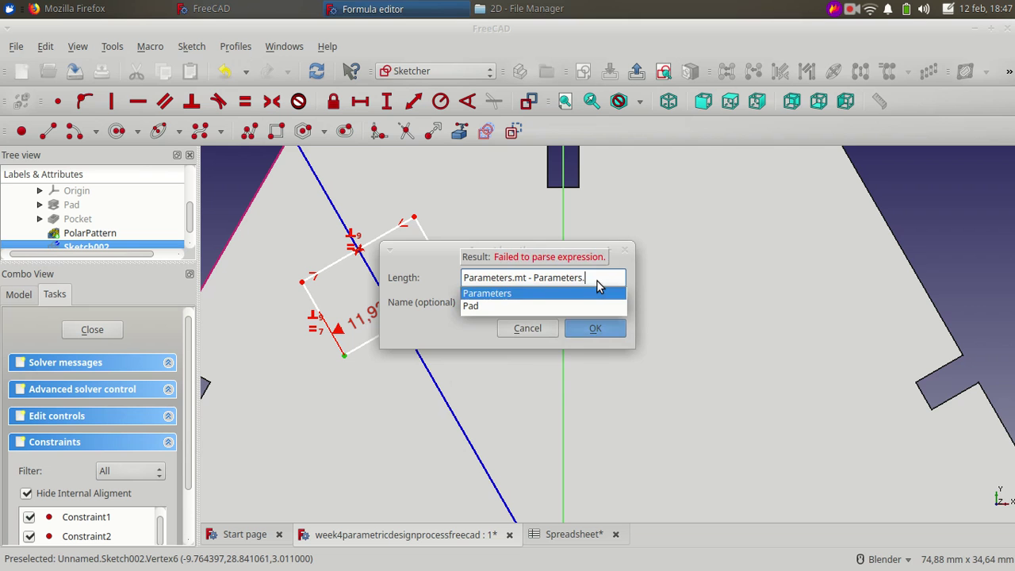
{"action": "type", "text": ".cl"}
{"action": "left_click", "coordinate": [598, 282]}
{"action": "key", "text": "Return"}
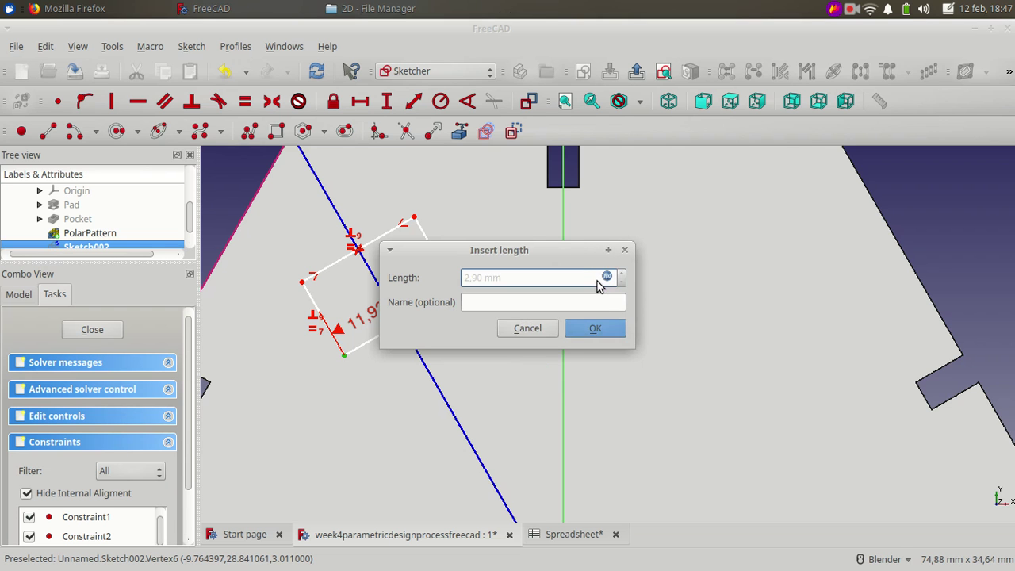
{"action": "left_click", "coordinate": [595, 328]}
Set the rectangle's corner-to-corner length along the line to Parameters.sl (5 mm).
{"action": "scroll", "coordinate": [401, 293], "scroll_direction": "up", "scroll_amount": 3}
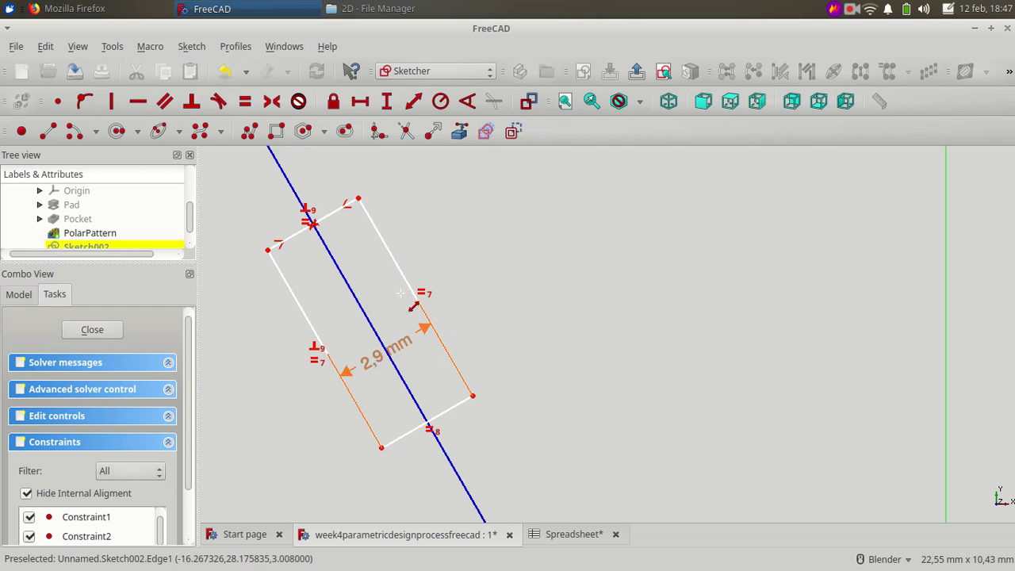
{"action": "left_click", "coordinate": [473, 393]}
{"action": "left_click", "coordinate": [358, 197]}
{"action": "key", "text": "shift+d"}
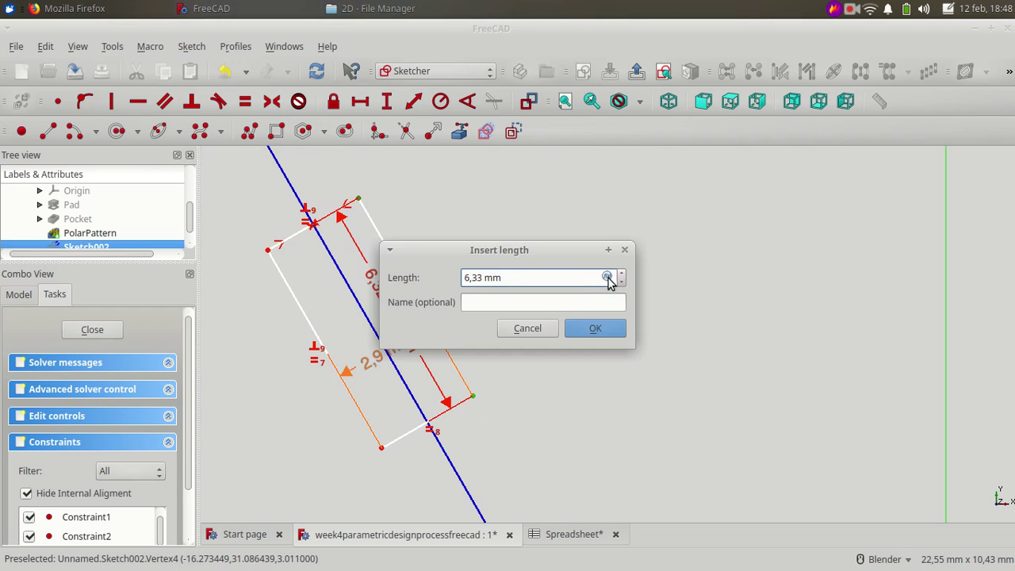
{"action": "left_click", "coordinate": [608, 279]}
{"action": "type", "text": "pa"}
{"action": "left_click", "coordinate": [569, 293]}
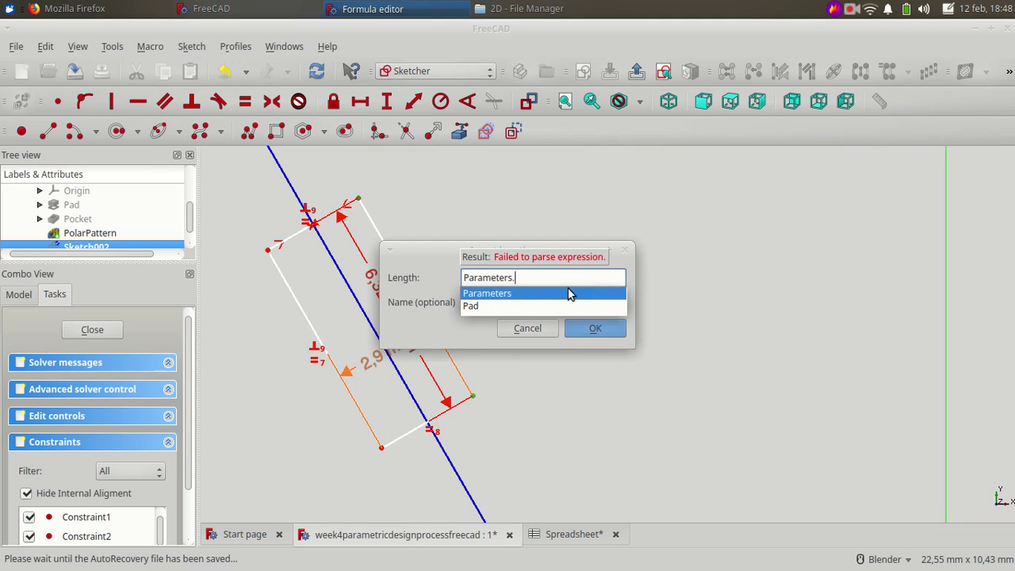
{"action": "type", "text": "sl"}
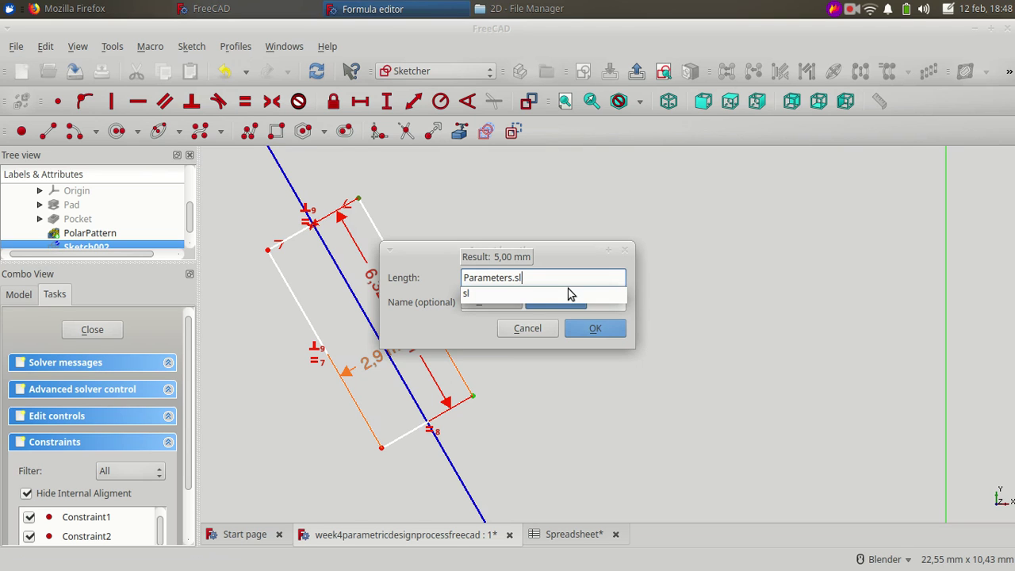
{"action": "left_click", "coordinate": [549, 295]}
{"action": "left_click", "coordinate": [555, 303]}
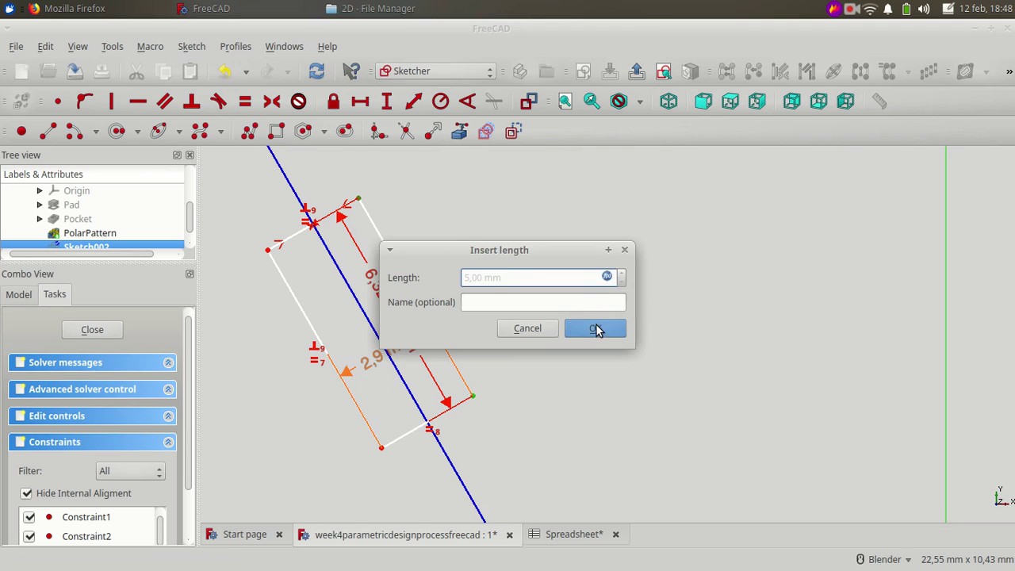
{"action": "left_click", "coordinate": [596, 330]}
Move the dimension labels clear and slide the rectangle up along the diagonal line.
{"action": "scroll", "coordinate": [427, 343], "scroll_direction": "down", "scroll_amount": 2}
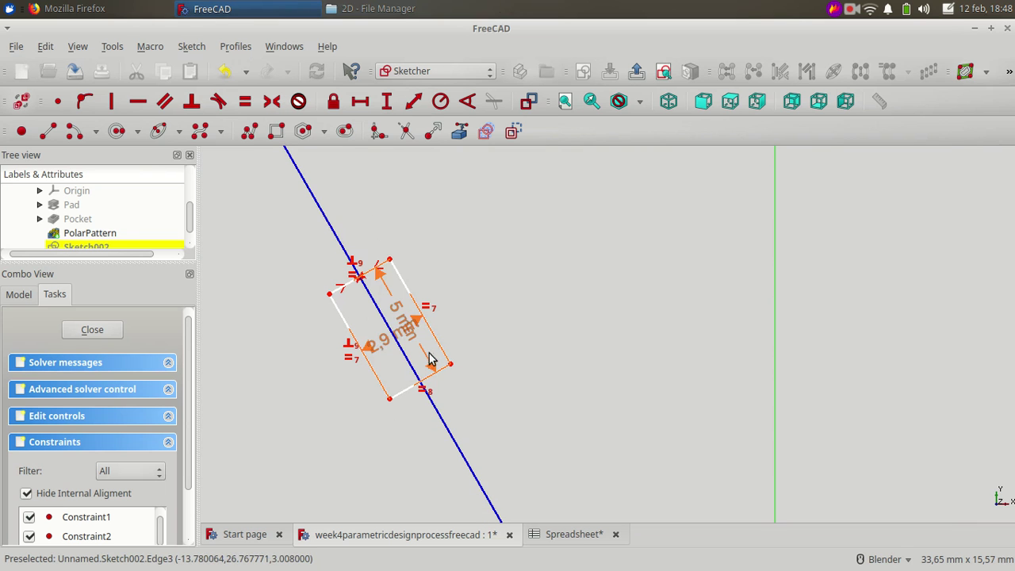
{"action": "left_click_drag", "start_coordinate": [382, 339], "coordinate": [349, 474]}
{"action": "left_click_drag", "start_coordinate": [405, 326], "coordinate": [405, 202]}
{"action": "scroll", "coordinate": [555, 317], "scroll_direction": "down", "scroll_amount": 2}
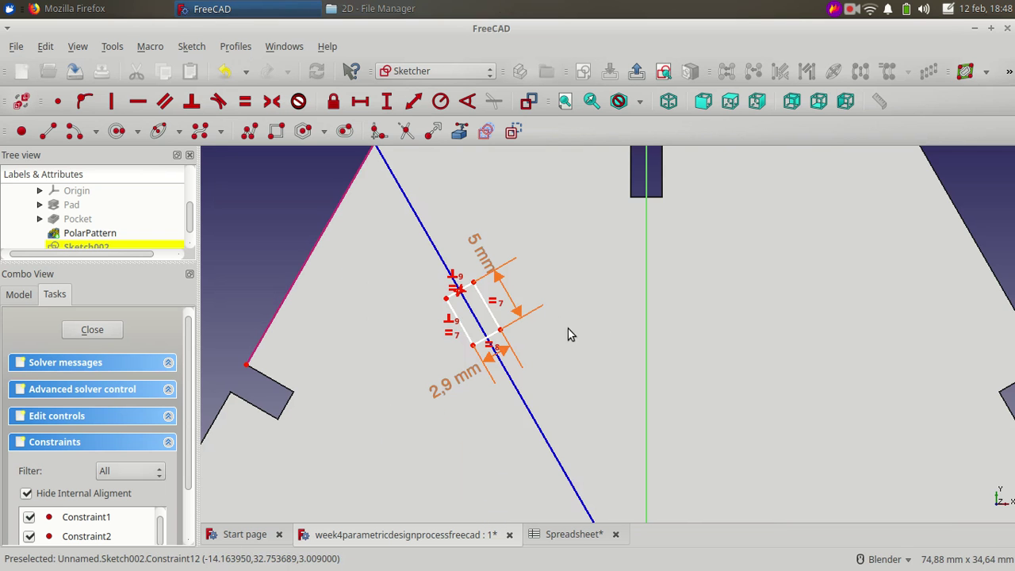
{"action": "left_click_drag", "start_coordinate": [480, 297], "coordinate": [471, 282]}
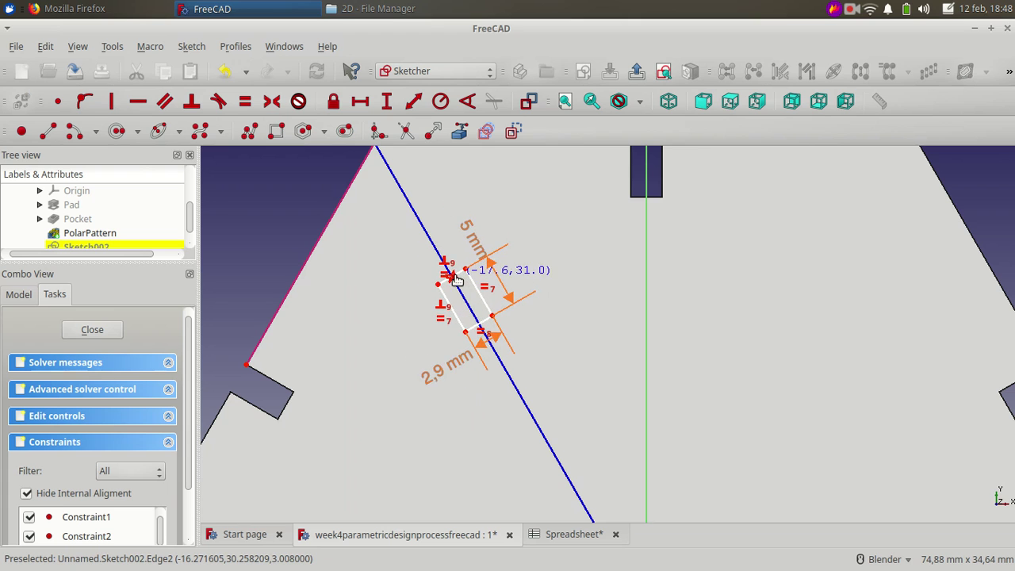
Close the sketch and pocket Sketch002 with depth Parameters.mt (3 mm).
{"action": "left_click", "coordinate": [636, 72]}
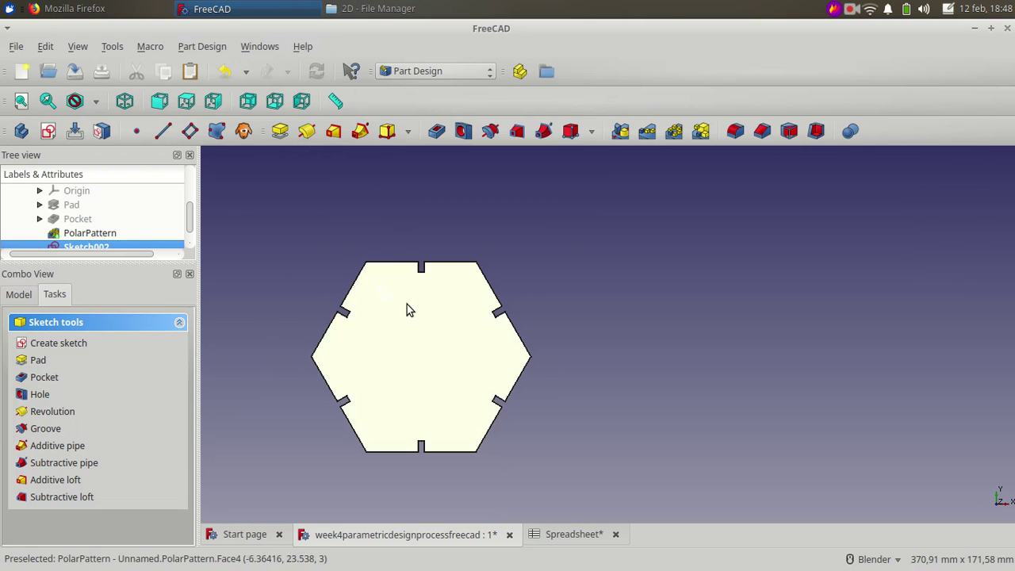
{"action": "left_click", "coordinate": [89, 239]}
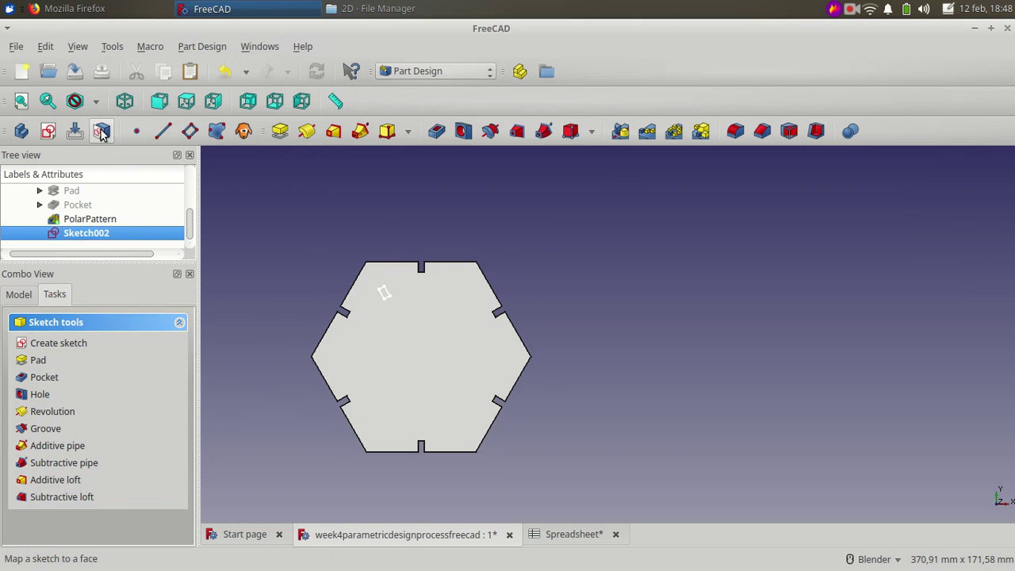
{"action": "left_click", "coordinate": [436, 131]}
{"action": "left_click", "coordinate": [158, 415]}
{"action": "type", "text": "Pa"}
{"action": "key", "text": "Down"}
{"action": "type", "text": ".mt"}
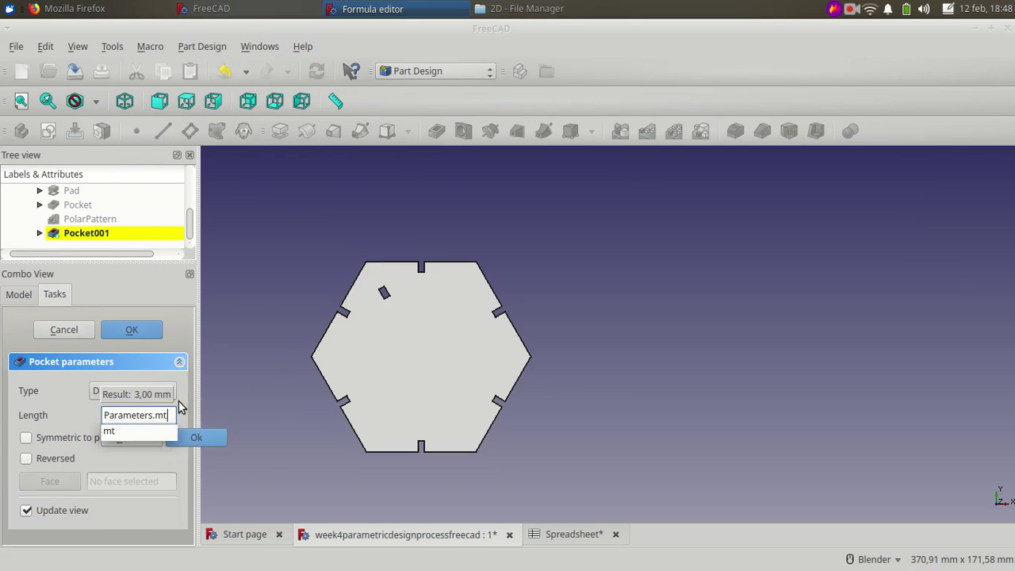
{"action": "key", "text": "Return"}
{"action": "key", "text": "Return"}
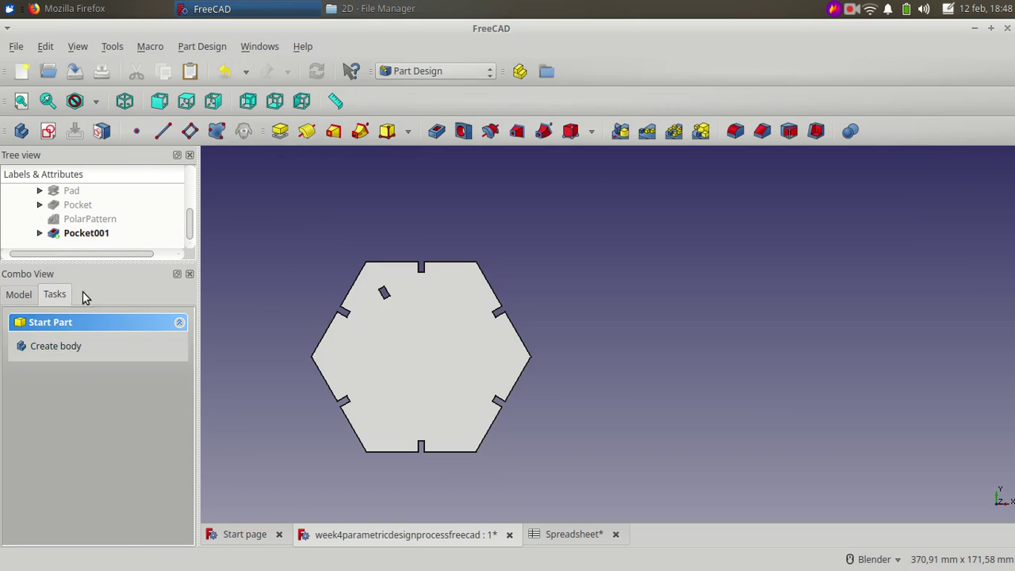
{"action": "left_click", "coordinate": [89, 236]}
Polar-pattern the pocket with 6 occurrences around the sketch's normal axis.
{"action": "left_click", "coordinate": [674, 135]}
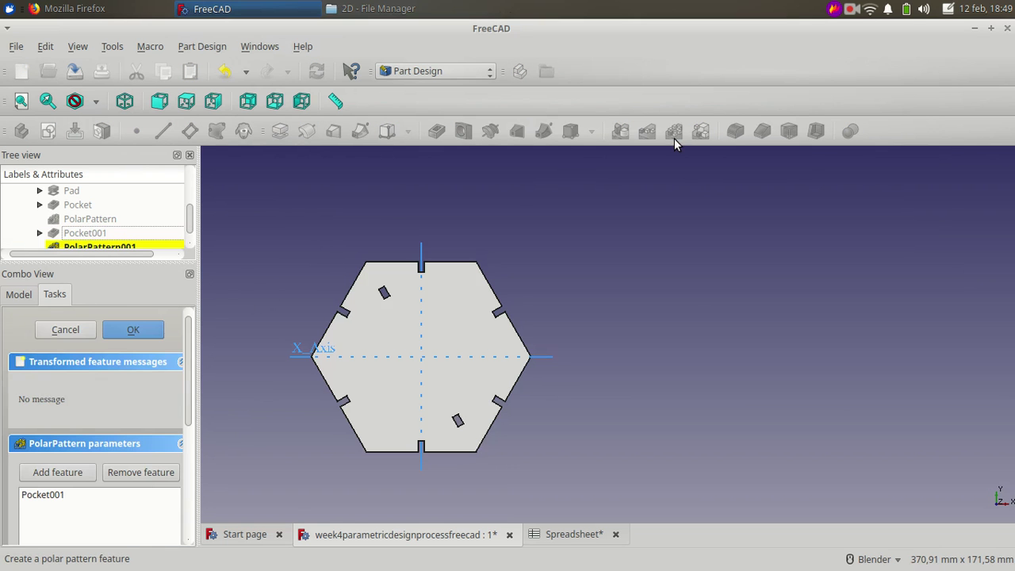
{"action": "scroll", "coordinate": [103, 481], "scroll_direction": "down", "scroll_amount": 3}
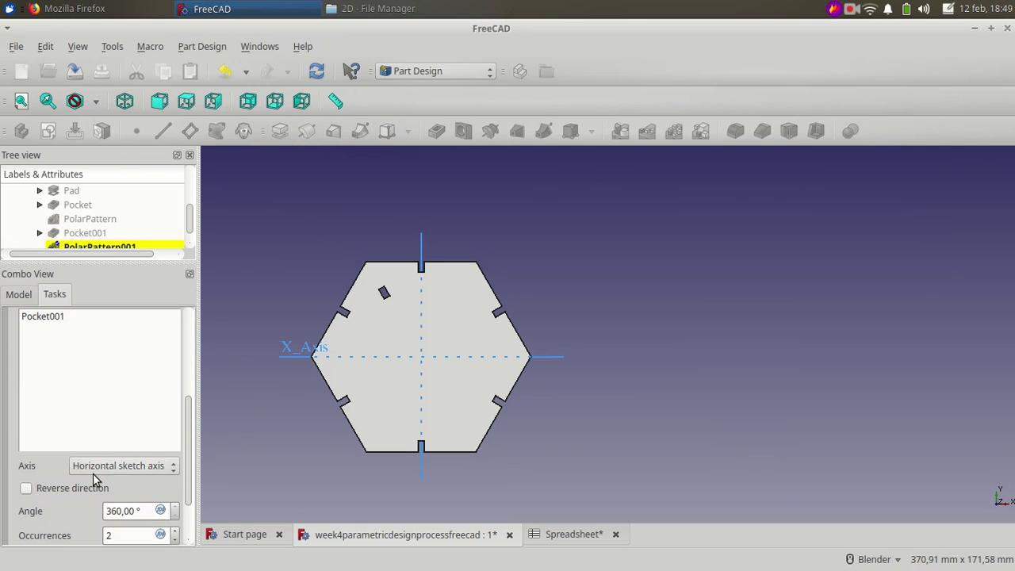
{"action": "scroll", "coordinate": [93, 468], "scroll_direction": "up", "scroll_amount": 2}
{"action": "scroll", "coordinate": [75, 499], "scroll_direction": "down", "scroll_amount": 3}
{"action": "left_click", "coordinate": [175, 467]}
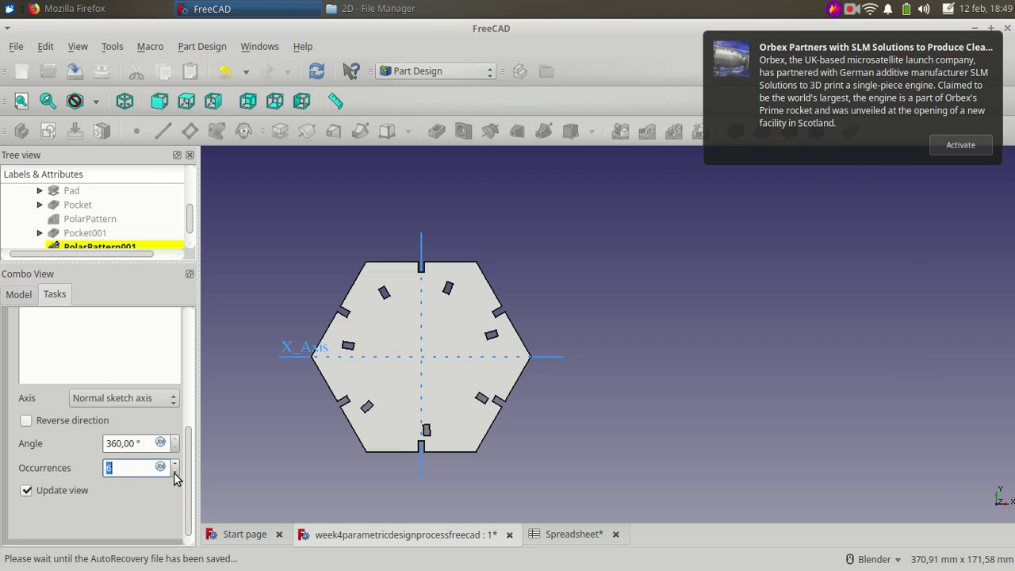
{"action": "key", "text": "Tab"}
{"action": "scroll", "coordinate": [119, 428], "scroll_direction": "up", "scroll_amount": 1}
{"action": "scroll", "coordinate": [100, 371], "scroll_direction": "up", "scroll_amount": 4}
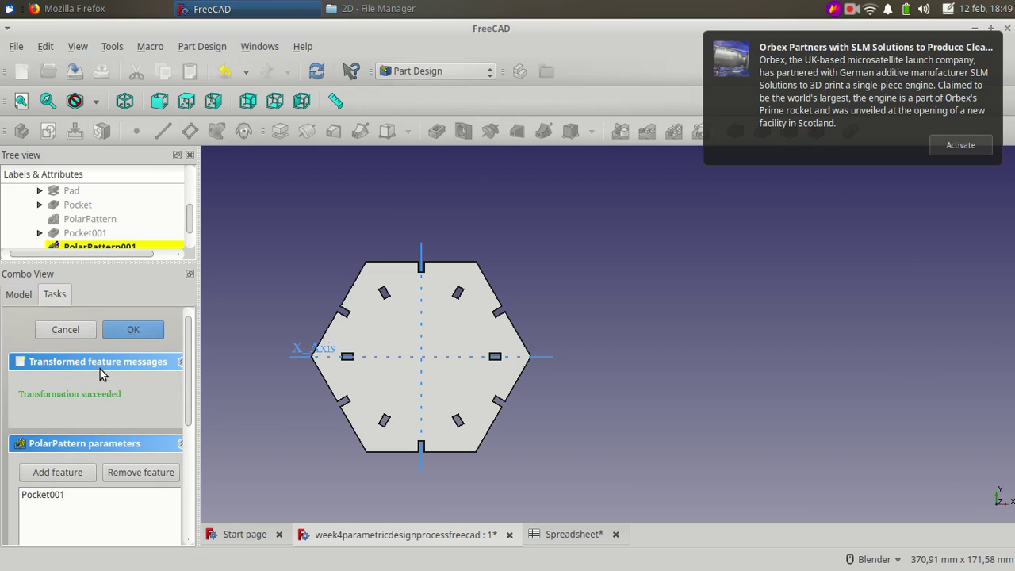
{"action": "left_click", "coordinate": [142, 333]}
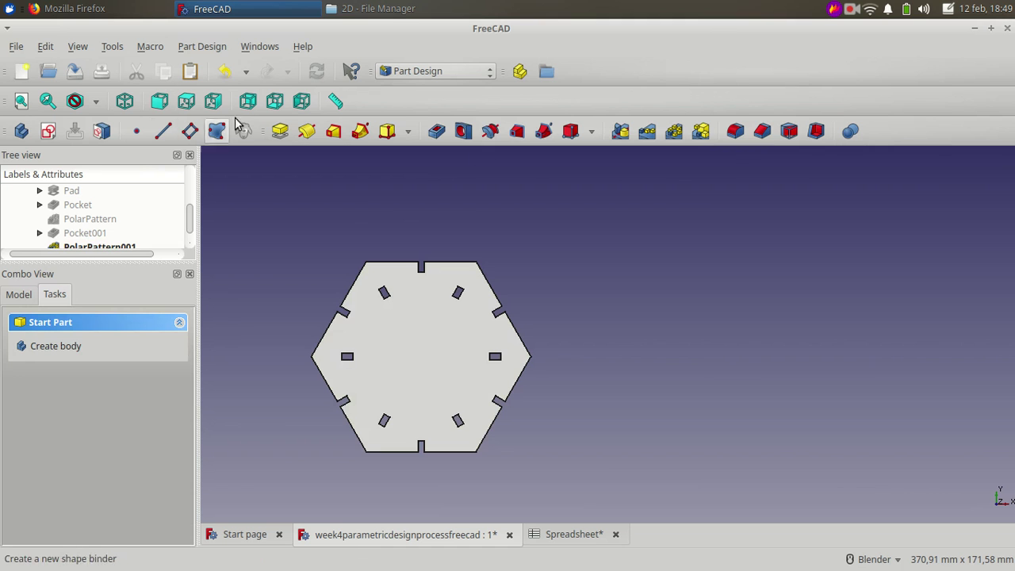
Start a sketch on the plate's top face and import the slot's lower edge as external geometry.
{"action": "left_click", "coordinate": [394, 326]}
{"action": "left_click", "coordinate": [49, 133]}
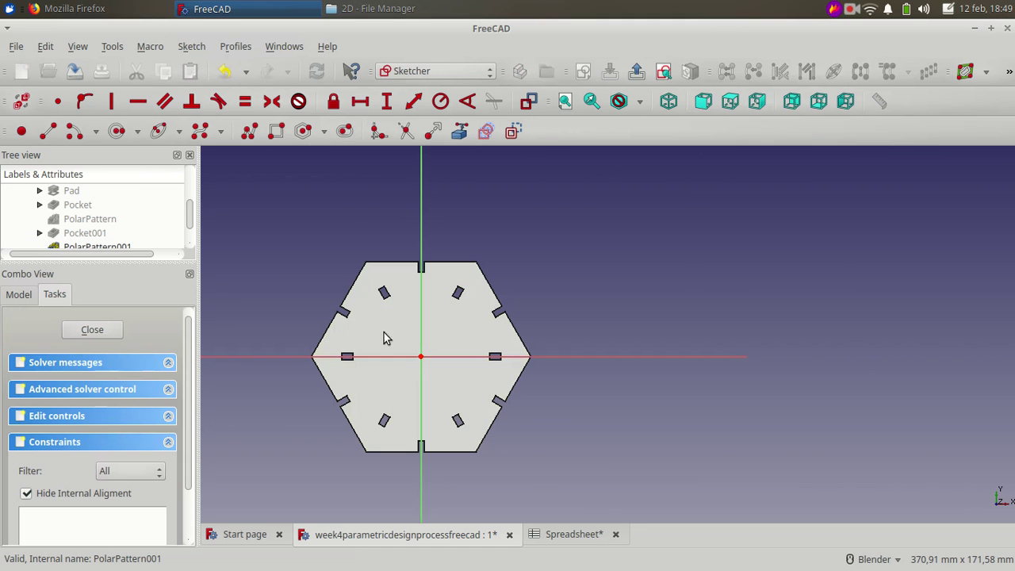
{"action": "scroll", "coordinate": [393, 314], "scroll_direction": "up", "scroll_amount": 2}
{"action": "scroll", "coordinate": [394, 314], "scroll_direction": "up", "scroll_amount": 2}
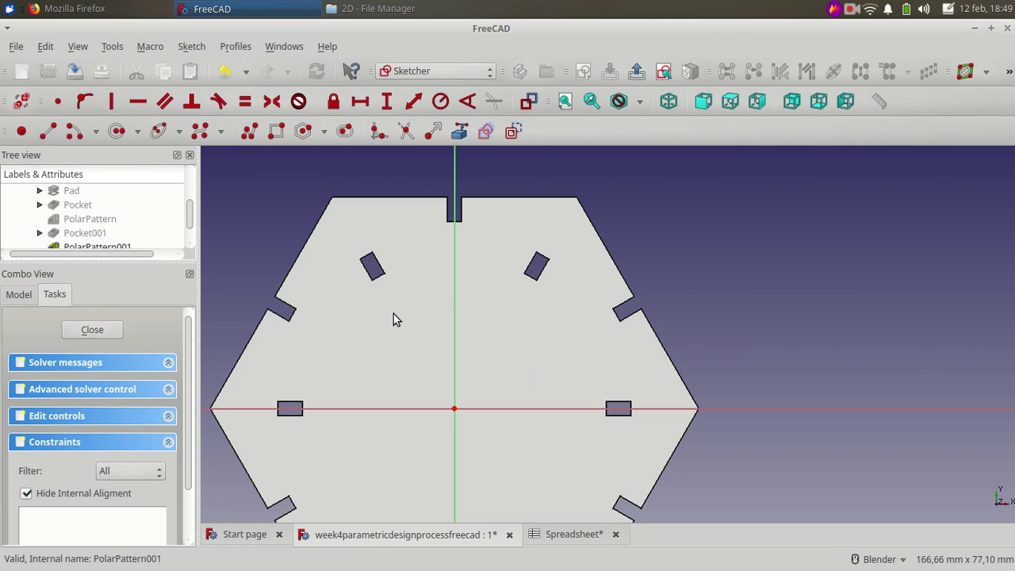
{"action": "left_click", "coordinate": [459, 137]}
{"action": "left_click", "coordinate": [378, 276]}
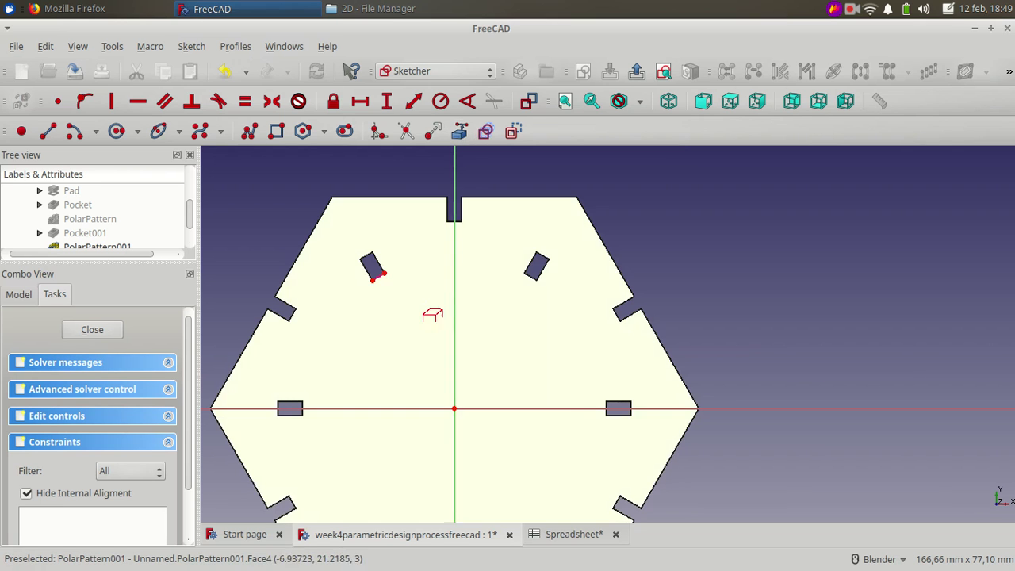
Draw a closed four-sided polyline outline beside the upper-left slot.
{"action": "left_click", "coordinate": [47, 131]}
{"action": "left_click", "coordinate": [373, 279]}
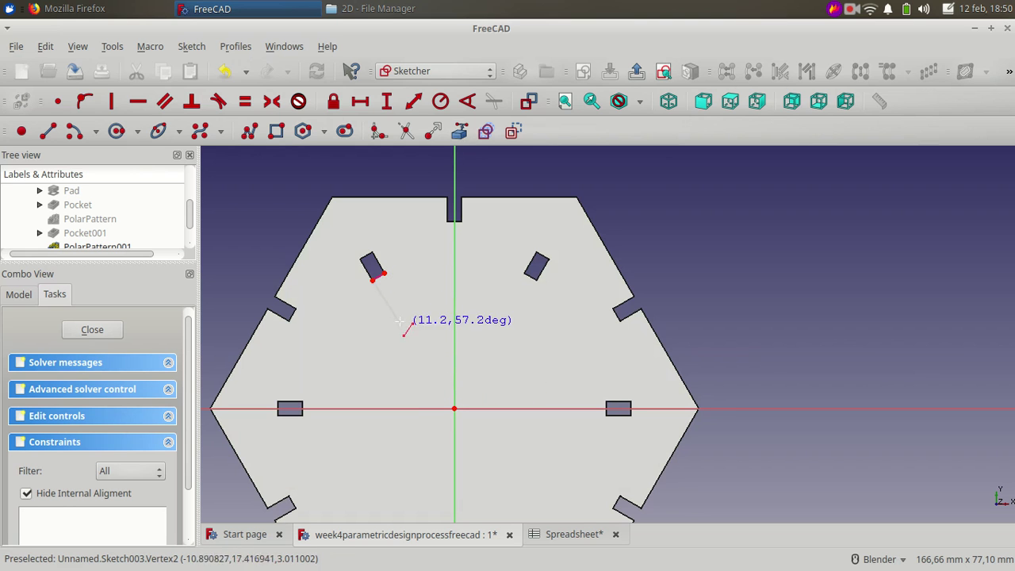
{"action": "key", "text": "Escape"}
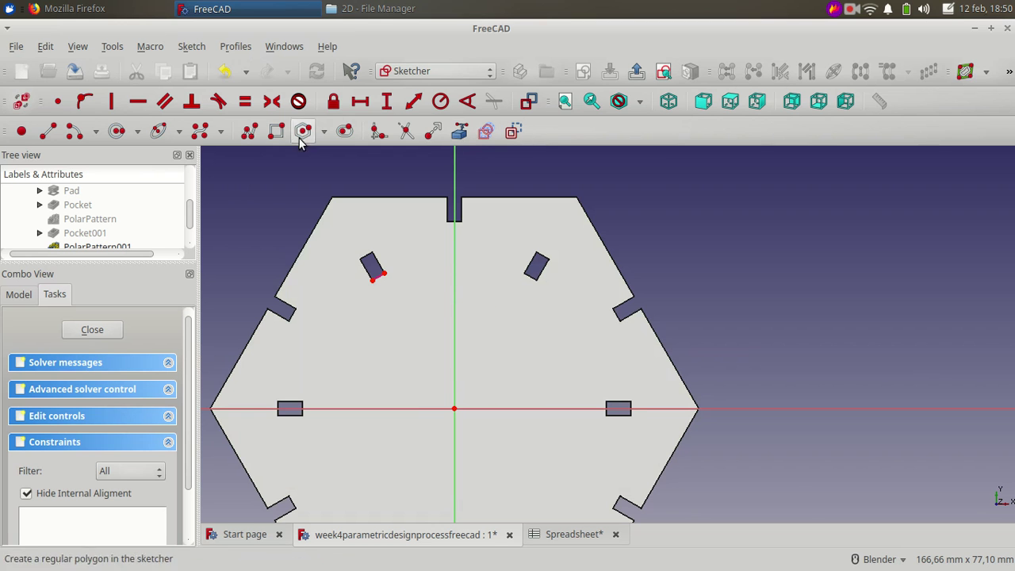
{"action": "left_click", "coordinate": [380, 297]}
{"action": "left_click", "coordinate": [395, 290]}
{"action": "left_click", "coordinate": [408, 317]}
{"action": "left_click", "coordinate": [391, 325]}
{"action": "left_click", "coordinate": [381, 298]}
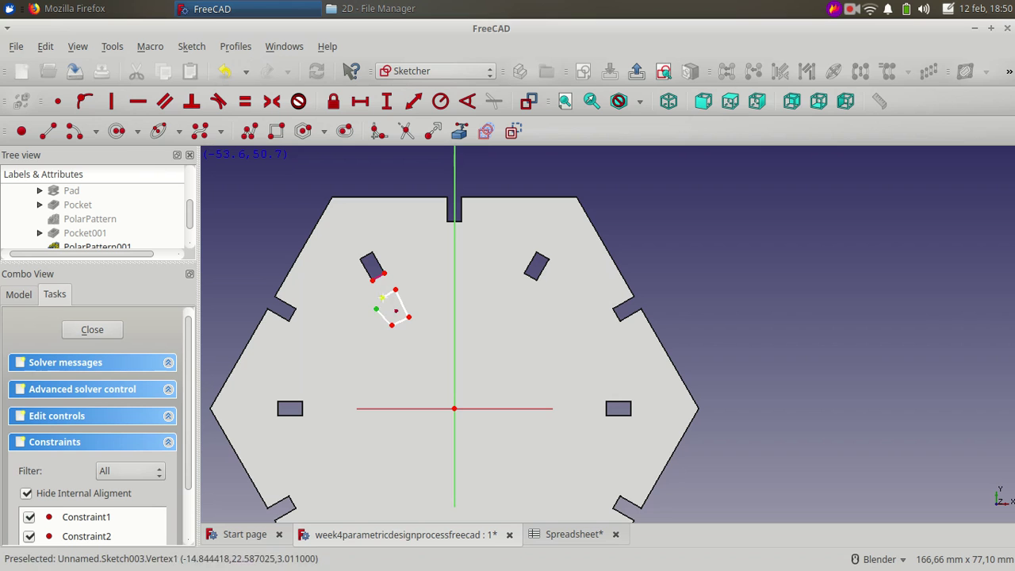
Make the outline's opposite sides equal and its side parallel to the slot edge.
{"action": "left_click", "coordinate": [245, 101]}
{"action": "left_click", "coordinate": [385, 295]}
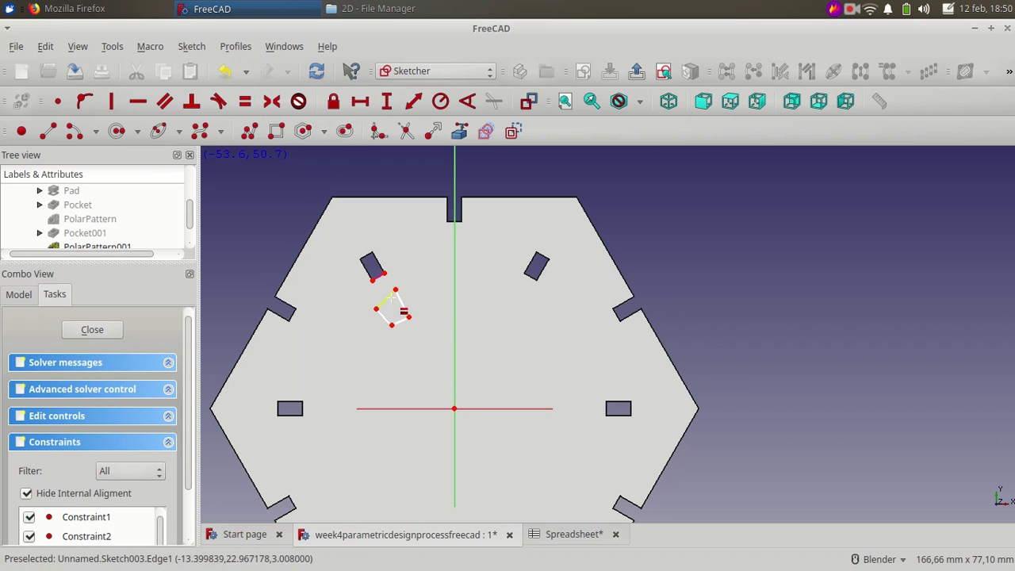
{"action": "left_click", "coordinate": [380, 275]}
{"action": "left_click", "coordinate": [385, 295]}
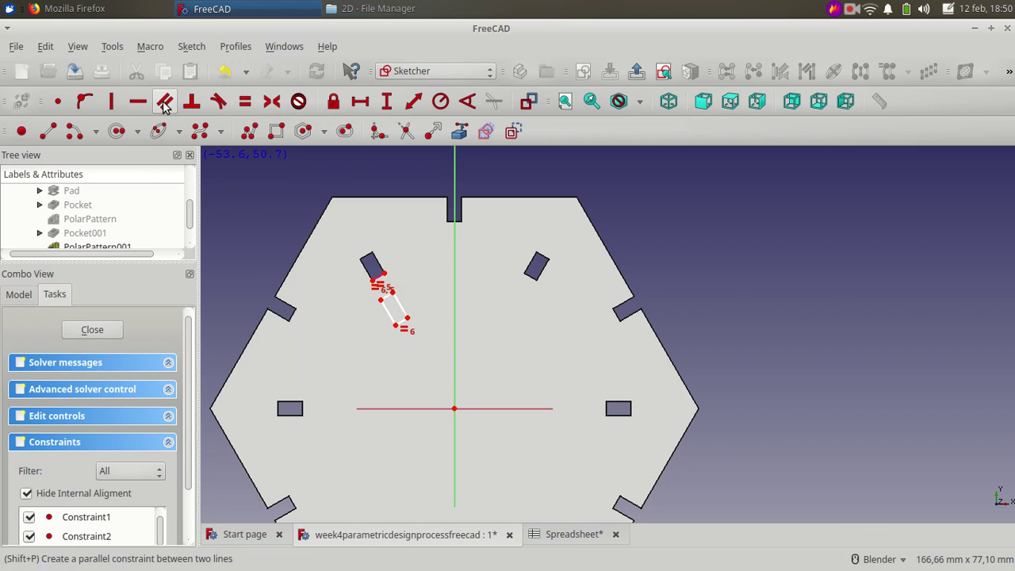
{"action": "scroll", "coordinate": [397, 309], "scroll_direction": "up", "scroll_amount": 3}
{"action": "scroll", "coordinate": [397, 309], "scroll_direction": "up", "scroll_amount": 2}
{"action": "left_click", "coordinate": [332, 188]}
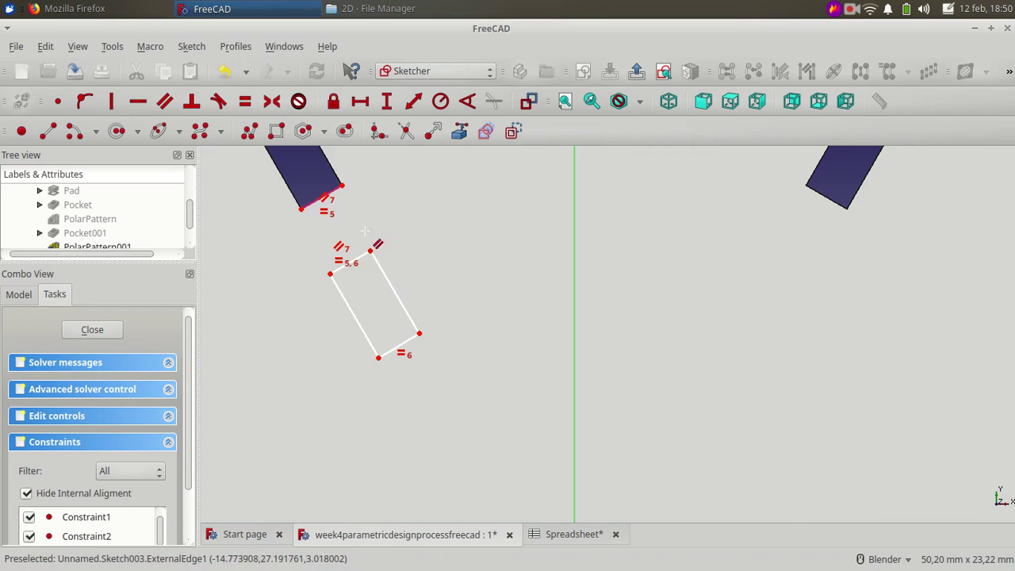
{"action": "scroll", "coordinate": [329, 277], "scroll_direction": "up", "scroll_amount": 2}
{"action": "scroll", "coordinate": [305, 262], "scroll_direction": "down", "scroll_amount": 2}
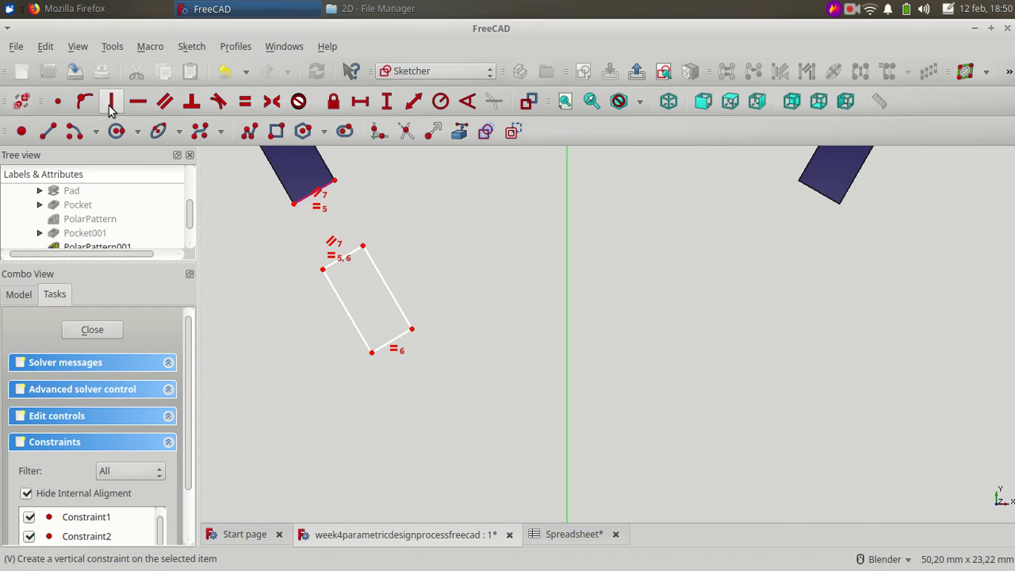
Draw a guide line from the slot corner, perpendicular to the slot edge.
{"action": "left_click", "coordinate": [48, 131]}
{"action": "left_click", "coordinate": [360, 183]}
{"action": "left_click", "coordinate": [439, 318]}
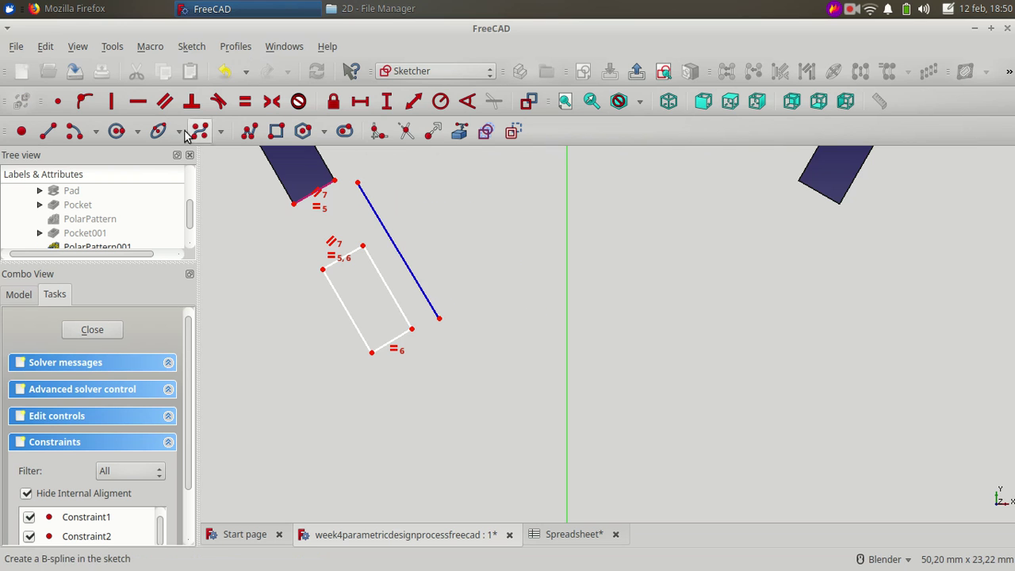
{"action": "left_click", "coordinate": [57, 101]}
{"action": "left_click", "coordinate": [335, 181]}
{"action": "left_click", "coordinate": [359, 183]}
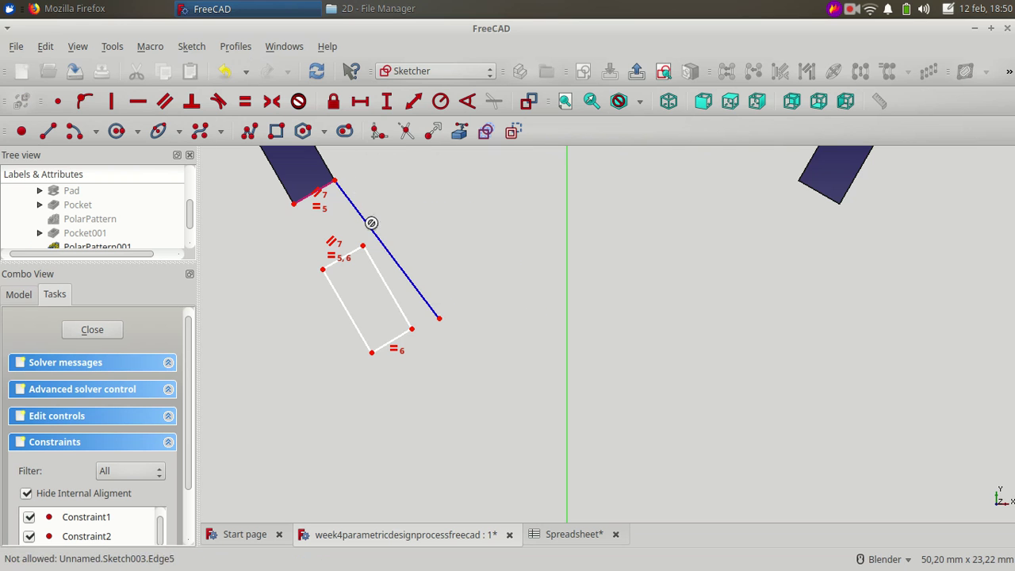
{"action": "left_click", "coordinate": [191, 101]}
{"action": "left_click", "coordinate": [381, 245]}
{"action": "left_click", "coordinate": [313, 194]}
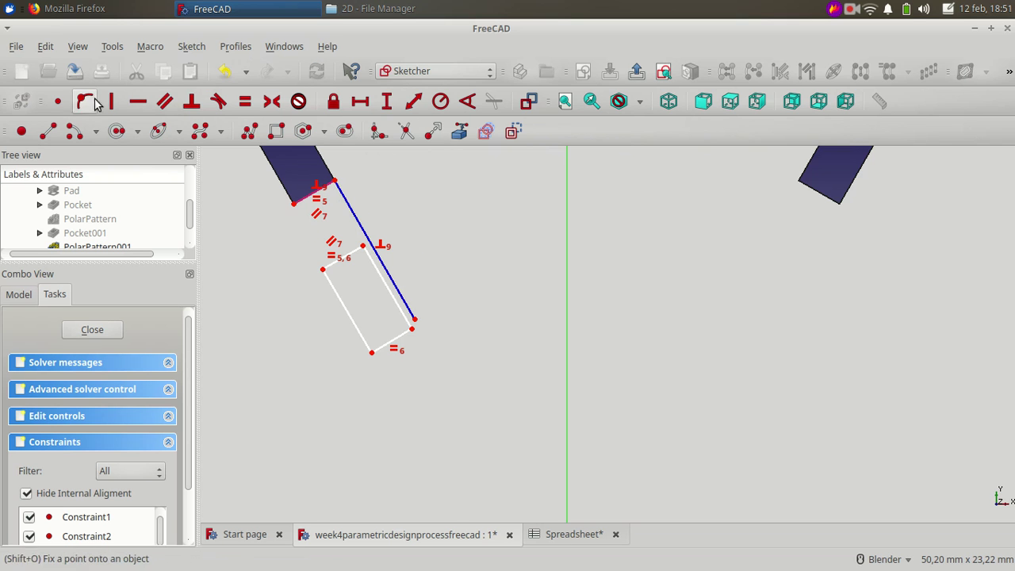
Put the outline's top corner on the guide line and square the outline's sides.
{"action": "left_click", "coordinate": [362, 247]}
{"action": "left_click", "coordinate": [383, 266]}
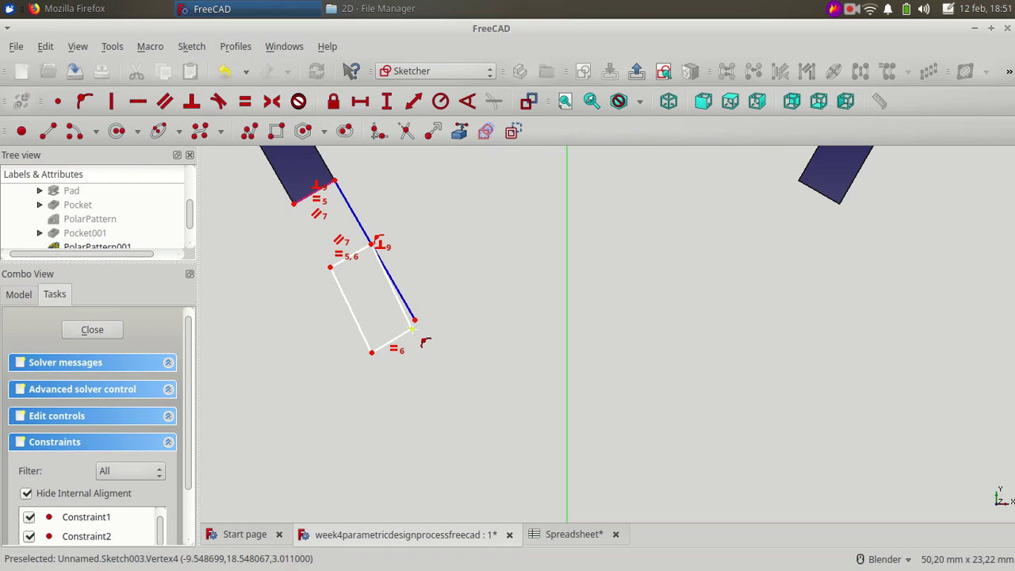
{"action": "left_click", "coordinate": [218, 102]}
{"action": "left_click", "coordinate": [642, 342]}
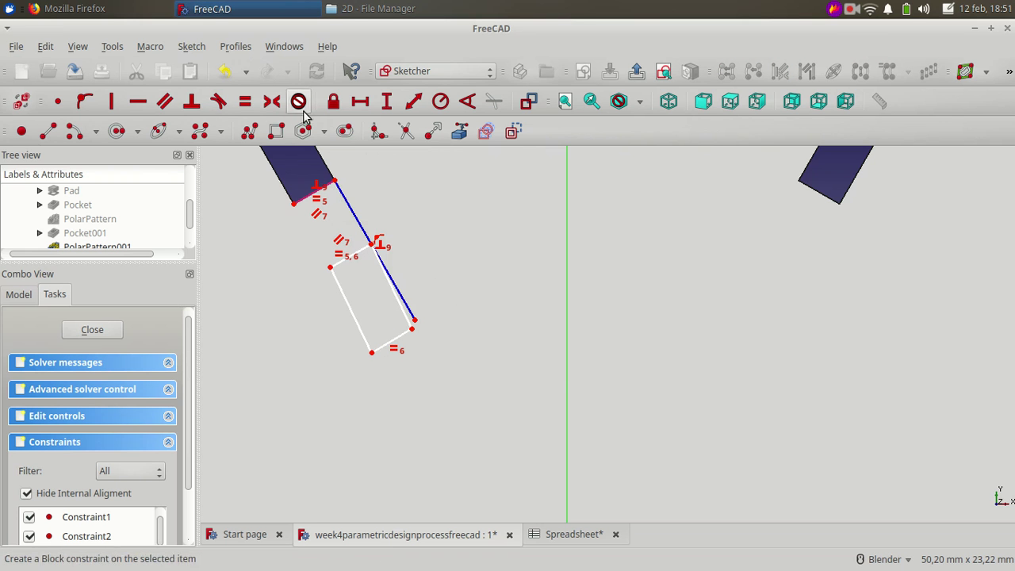
{"action": "left_click", "coordinate": [191, 102]}
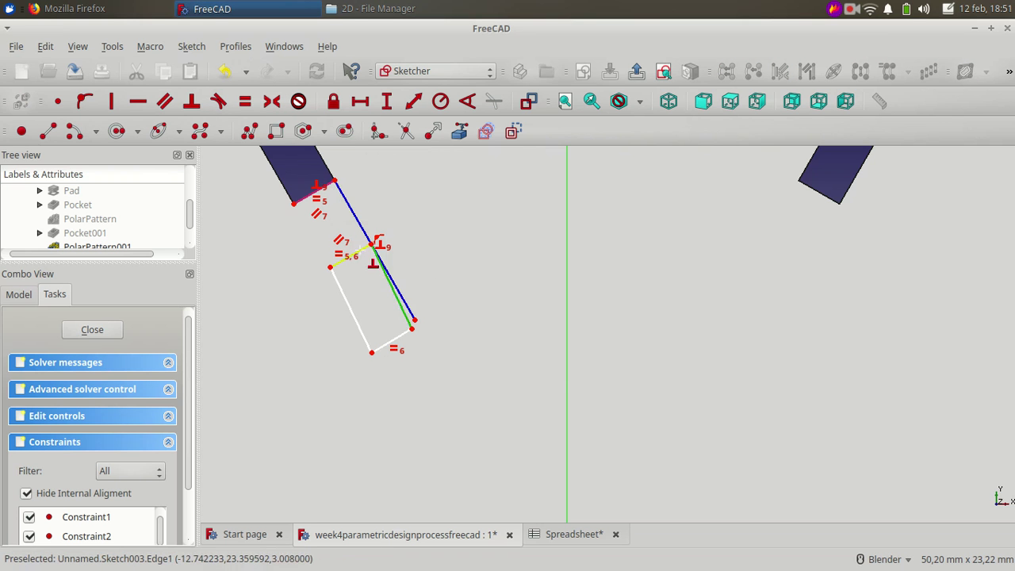
{"action": "left_click", "coordinate": [358, 249]}
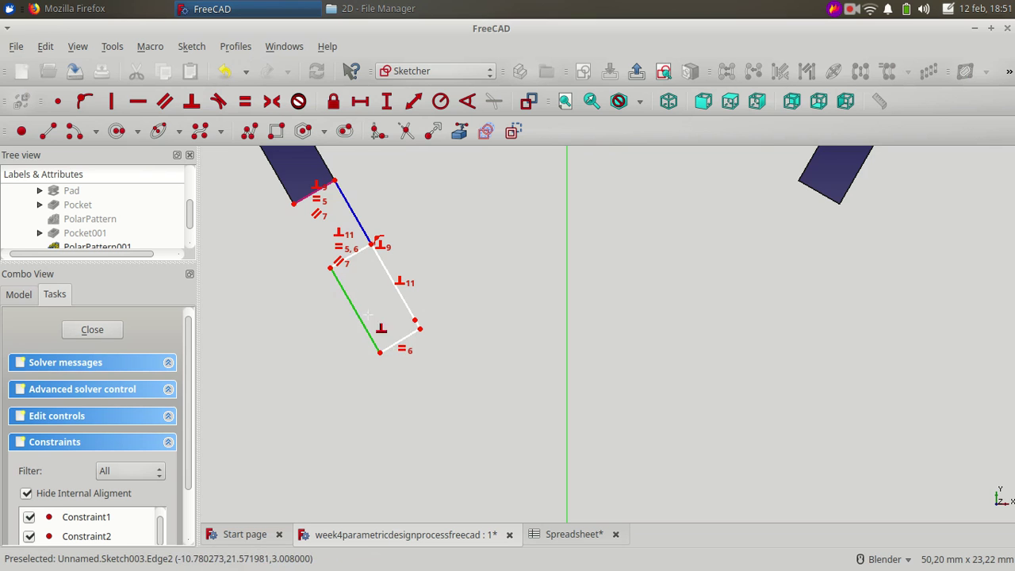
{"action": "left_click", "coordinate": [398, 341]}
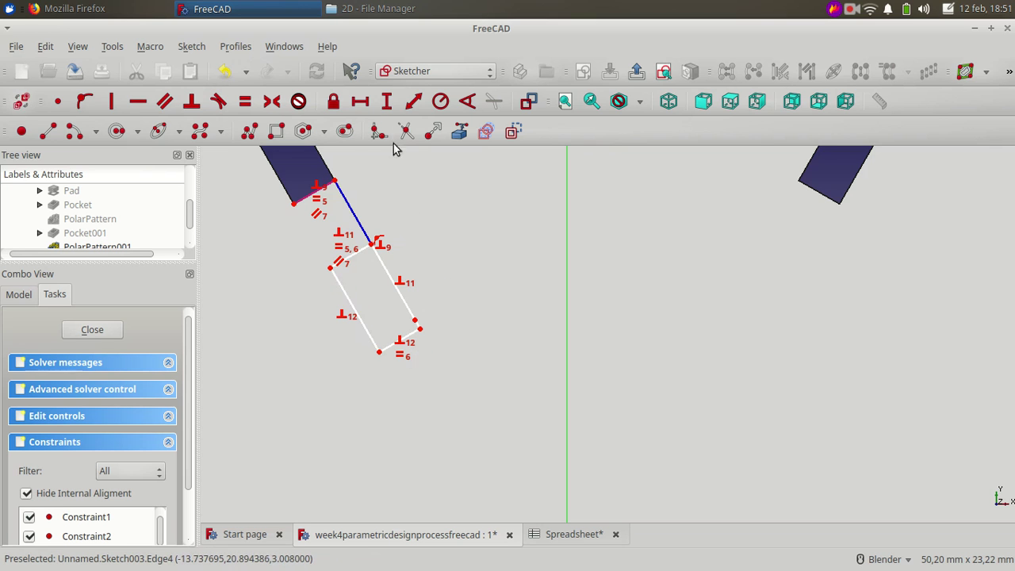
Set the slot-to-outline gap to Parameters.mt + Parameters.cl (3,10 mm).
{"action": "left_click", "coordinate": [413, 101]}
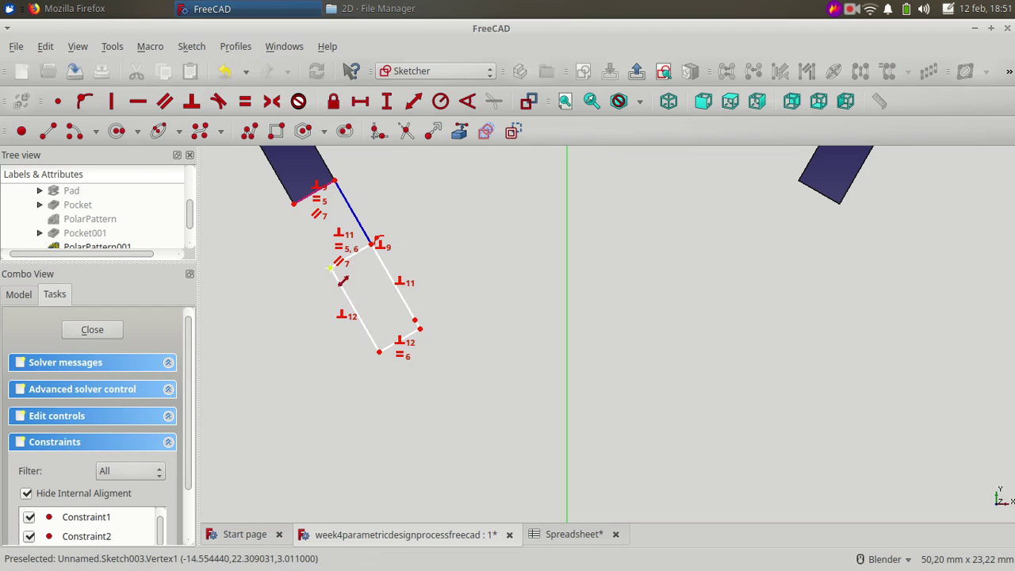
{"action": "left_click", "coordinate": [305, 220]}
{"action": "left_click", "coordinate": [606, 278]}
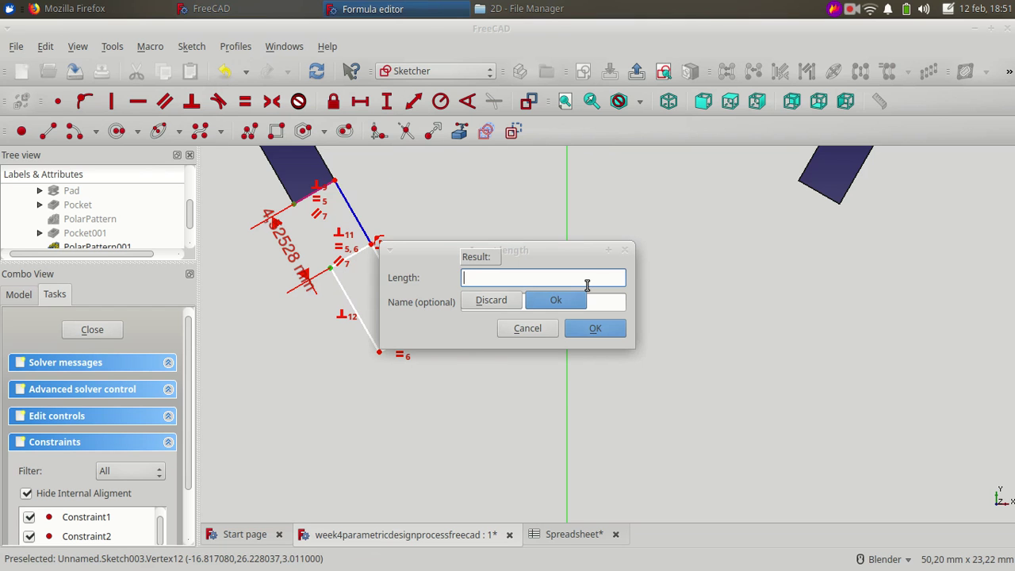
{"action": "type", "text": "Parameters.mt"}
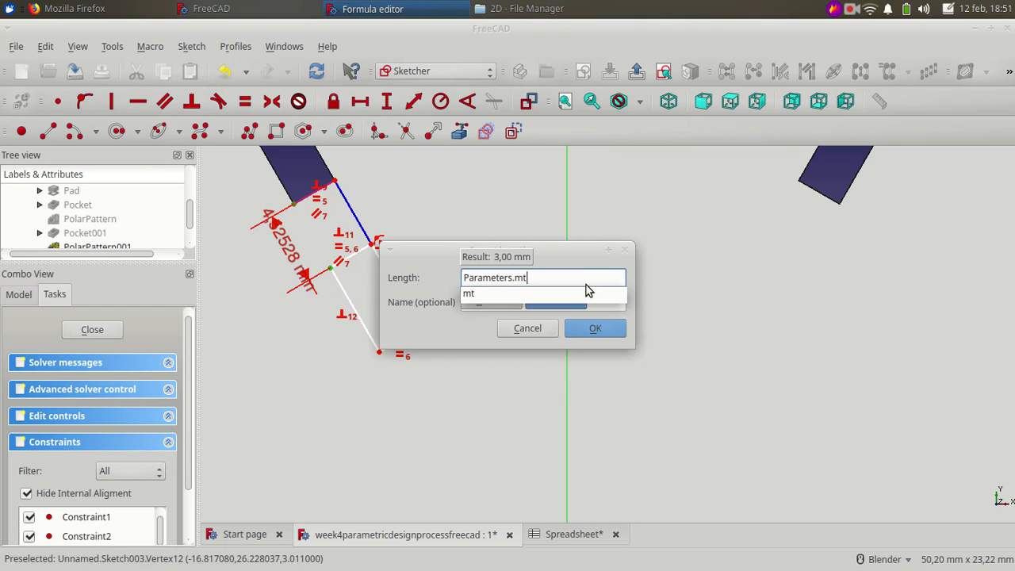
{"action": "key", "text": "Return"}
{"action": "type", "text": "+ "}
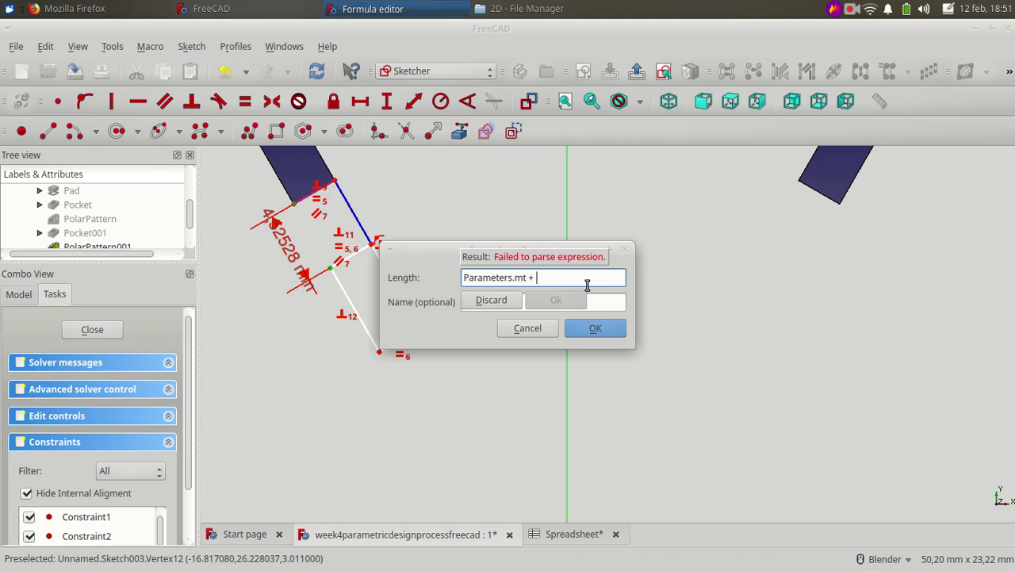
{"action": "type", "text": "pa"}
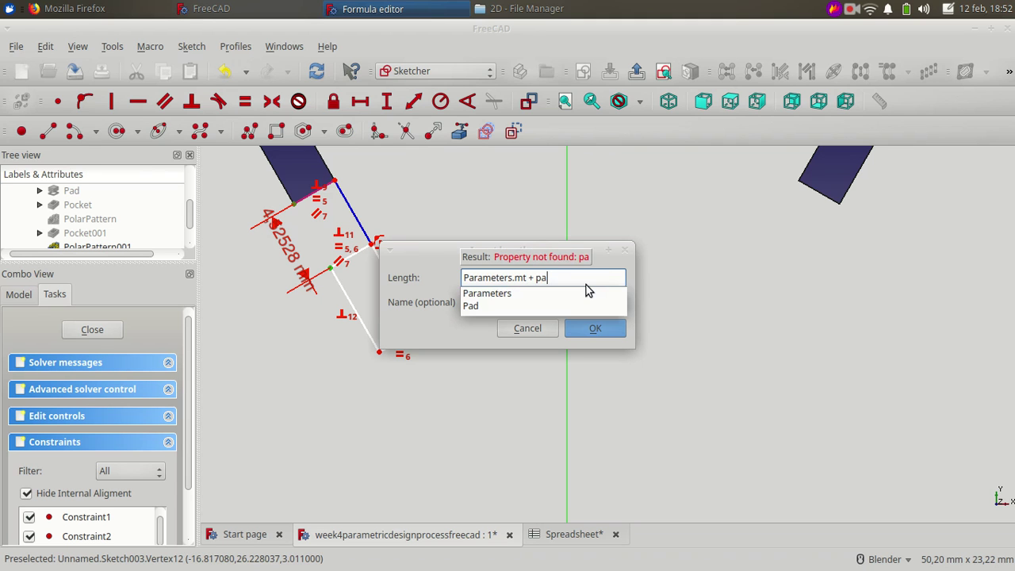
{"action": "key", "text": "Down"}
{"action": "type", "text": "cl"}
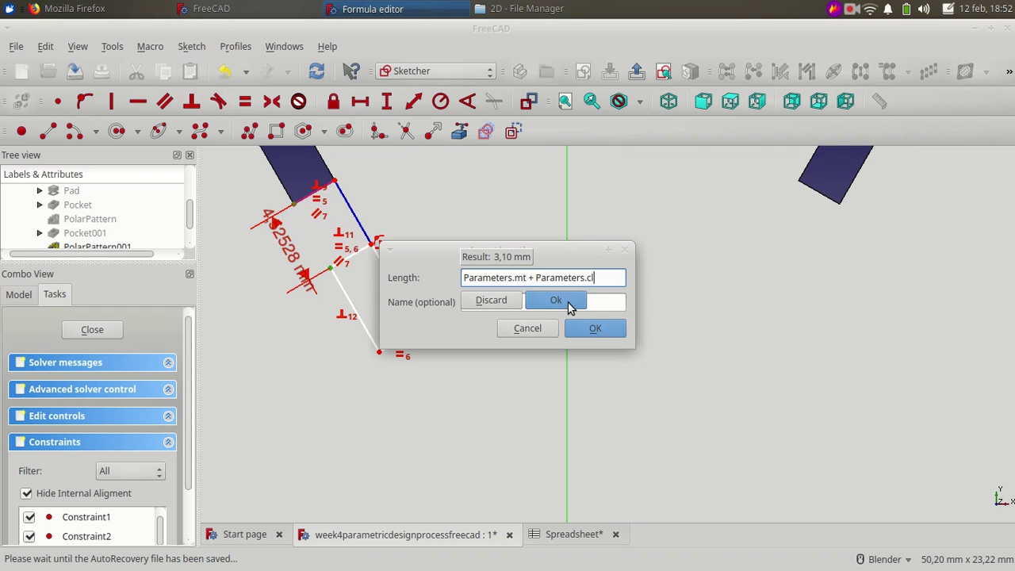
{"action": "left_click", "coordinate": [568, 303]}
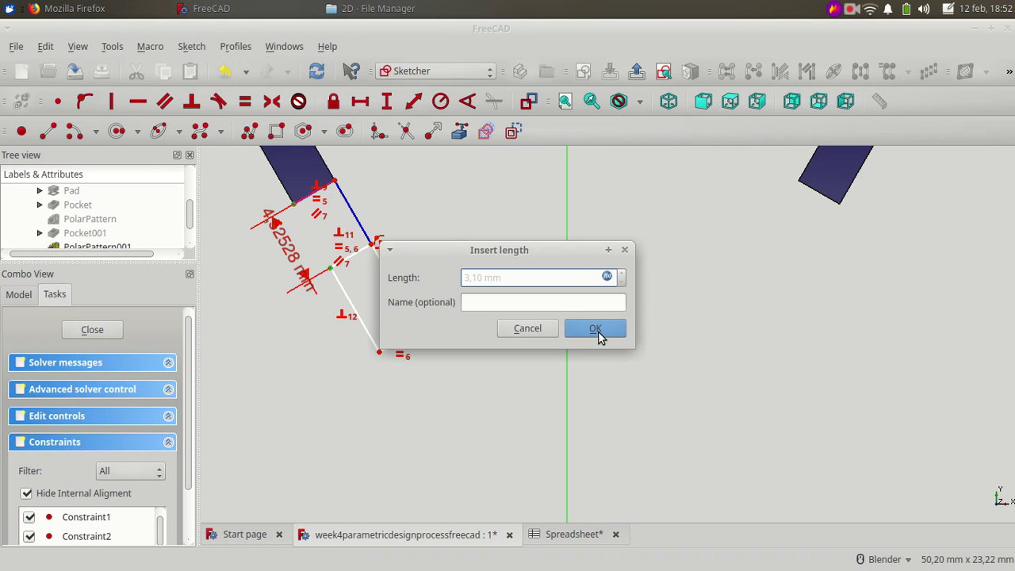
{"action": "left_click", "coordinate": [597, 330]}
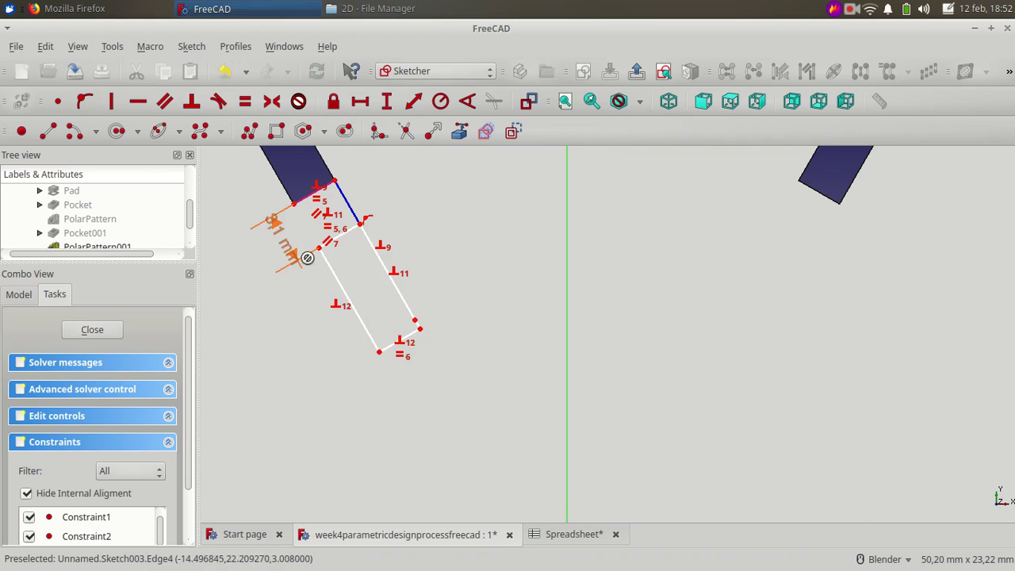
{"action": "scroll", "coordinate": [307, 258], "scroll_direction": "down", "scroll_amount": 2}
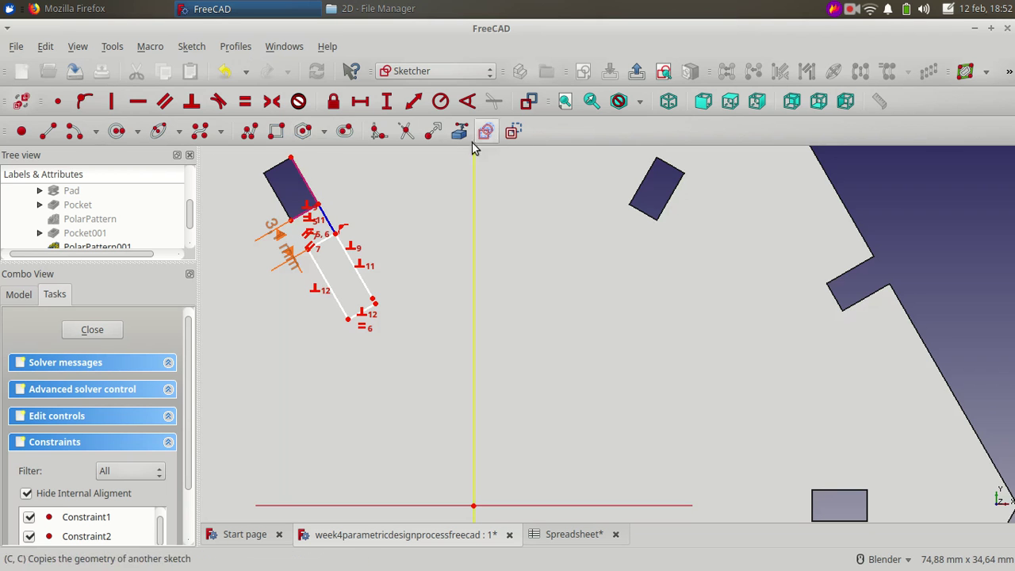
Make the outline's top side equal to its long side.
{"action": "left_click", "coordinate": [473, 148]}
{"action": "left_click", "coordinate": [245, 100]}
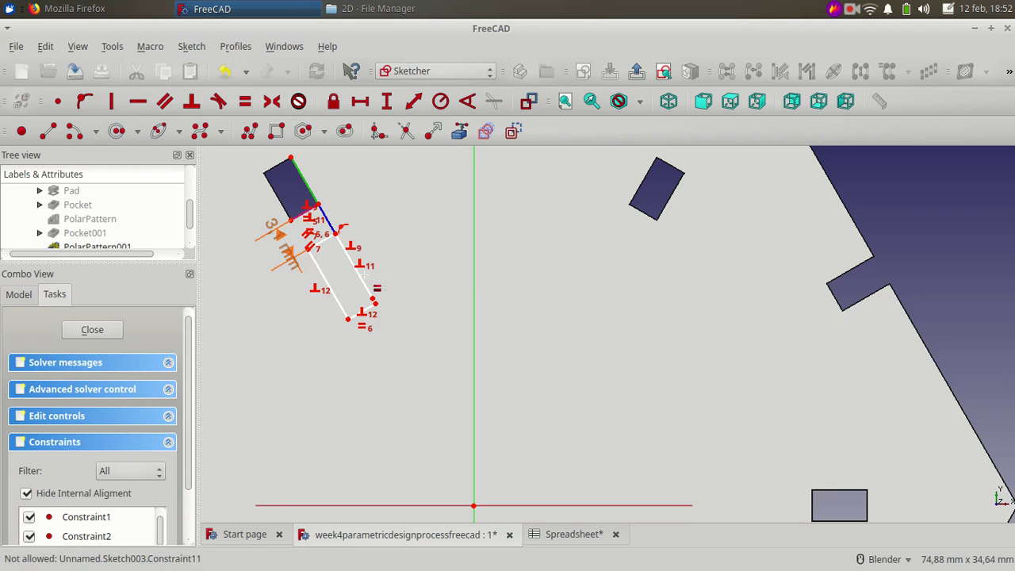
{"action": "left_click", "coordinate": [366, 277]}
Close Sketch003 and pocket it with depth expression Parameters.mt (3 mm).
{"action": "left_click", "coordinate": [635, 71]}
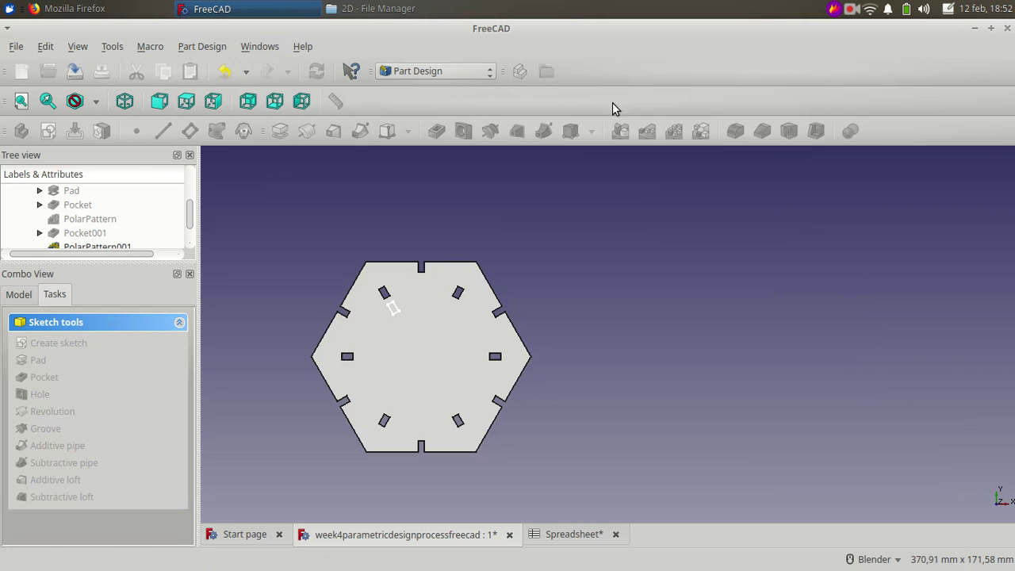
{"action": "scroll", "coordinate": [165, 214], "scroll_direction": "down", "scroll_amount": 1}
{"action": "left_click", "coordinate": [111, 233]}
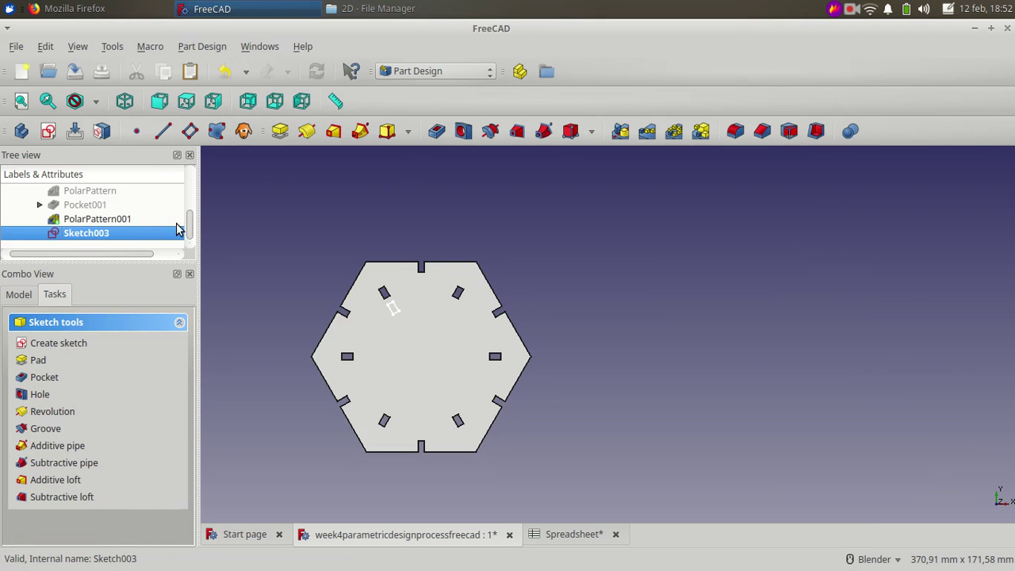
{"action": "left_click", "coordinate": [437, 131]}
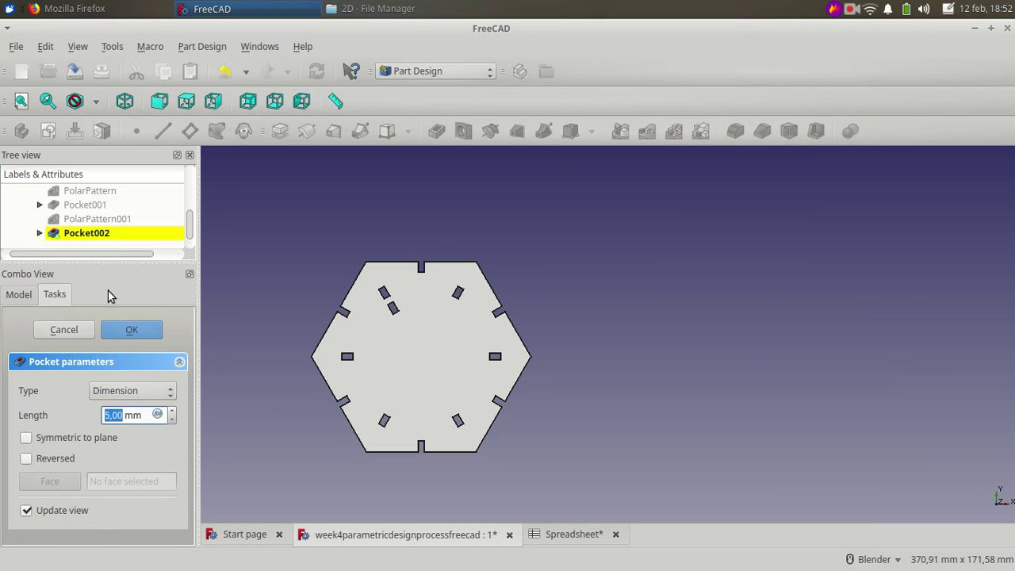
{"action": "left_click", "coordinate": [159, 414]}
{"action": "type", "text": "p"}
{"action": "key", "text": "Down"}
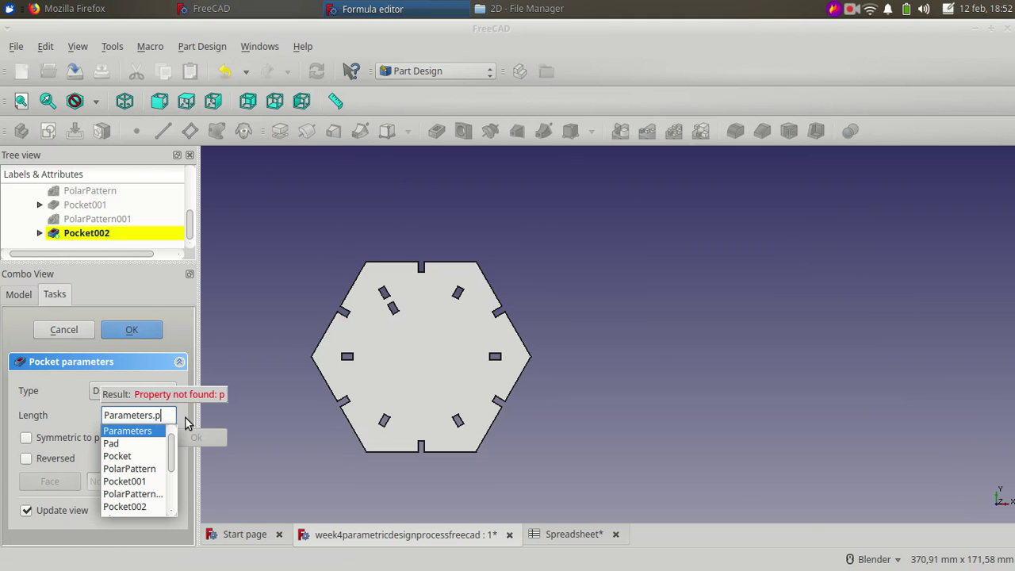
{"action": "key", "text": "BackSpace"}
{"action": "type", "text": "mt"}
{"action": "key", "text": "Return"}
{"action": "key", "text": "Return"}
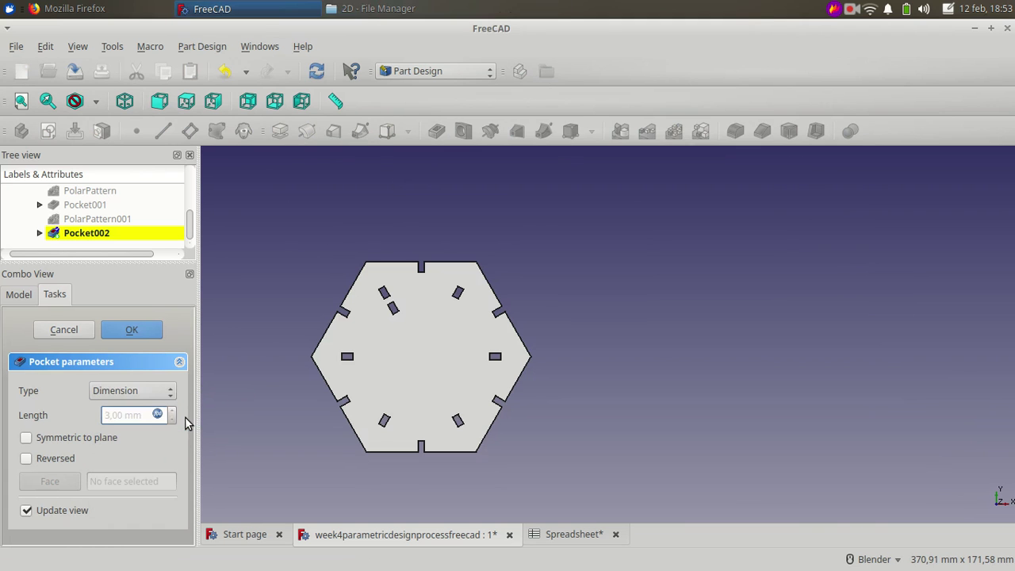
{"action": "left_click", "coordinate": [133, 328]}
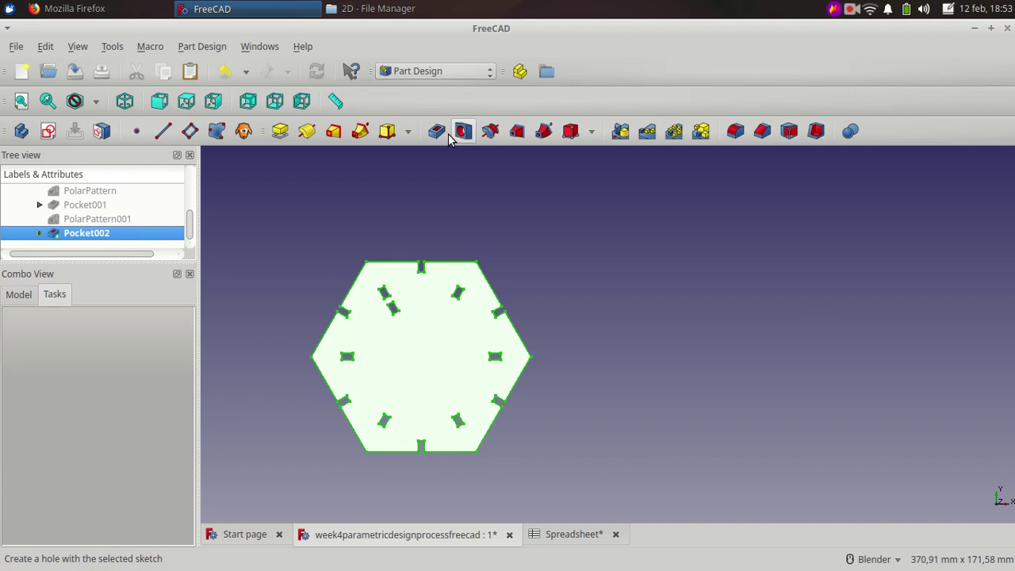
Polar-pattern Pocket002 with 6 occurrences around the plate centre.
{"action": "left_click", "coordinate": [673, 131]}
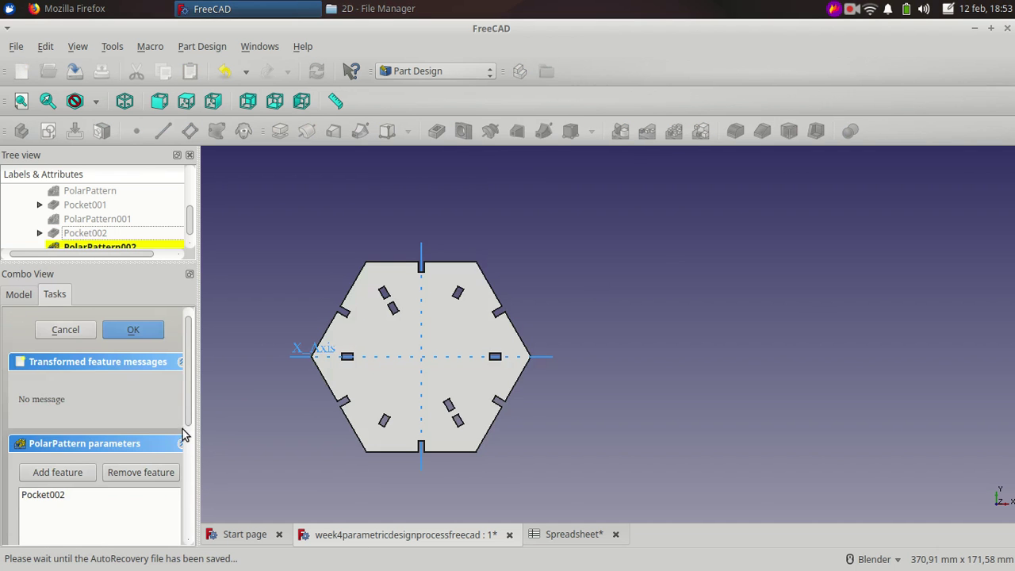
{"action": "scroll", "coordinate": [184, 431], "scroll_direction": "down", "scroll_amount": 5}
{"action": "left_click", "coordinate": [176, 465]}
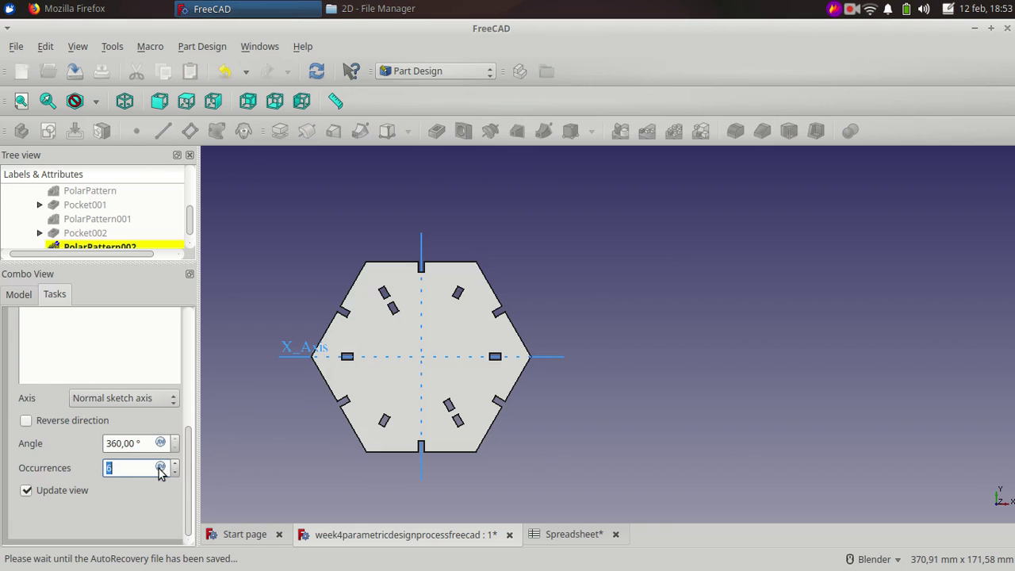
{"action": "left_click_drag", "start_coordinate": [189, 444], "coordinate": [195, 327]}
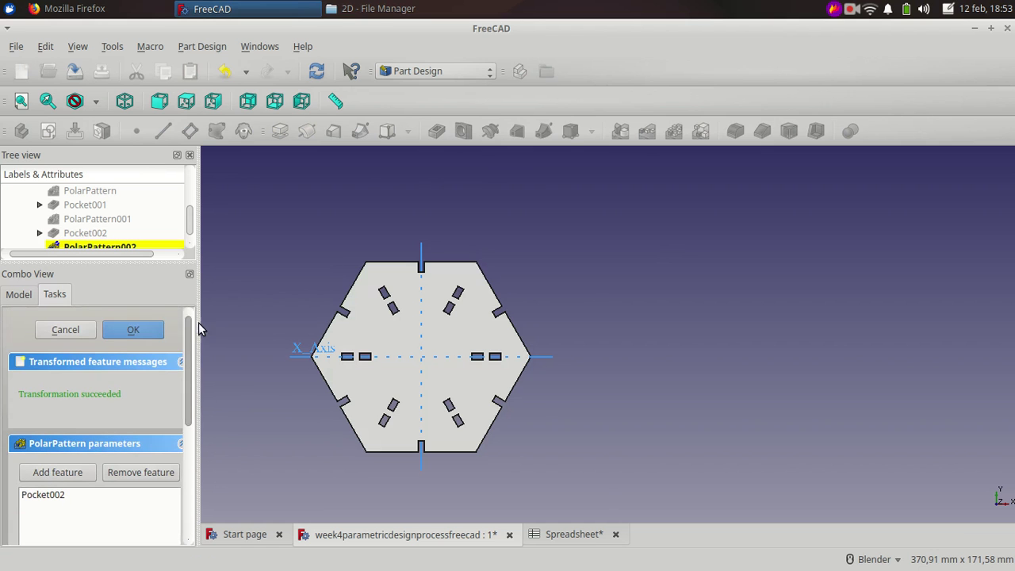
{"action": "left_click", "coordinate": [131, 330]}
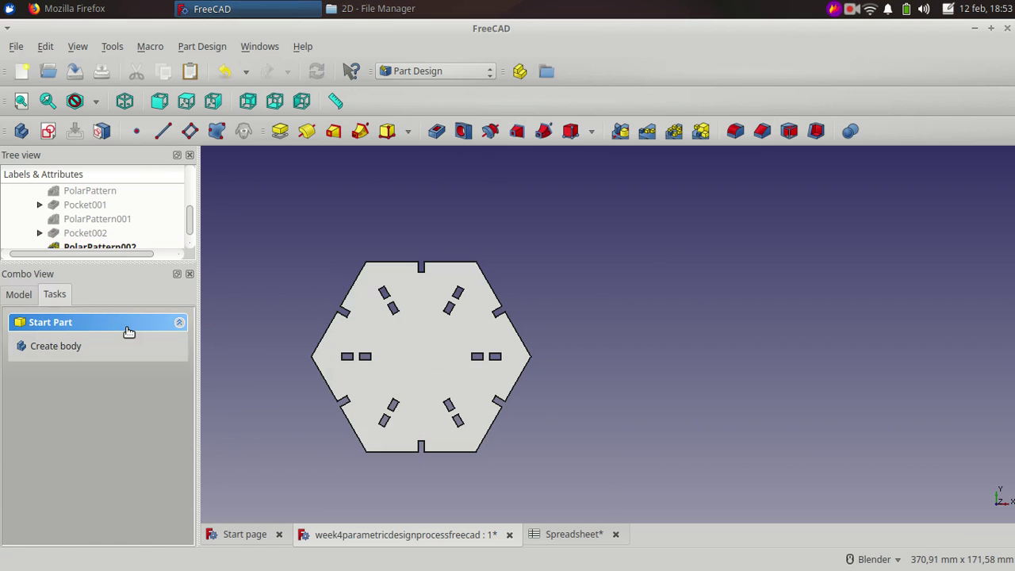
Save the document and view the workbench list with the plate selected.
{"action": "left_click", "coordinate": [75, 70]}
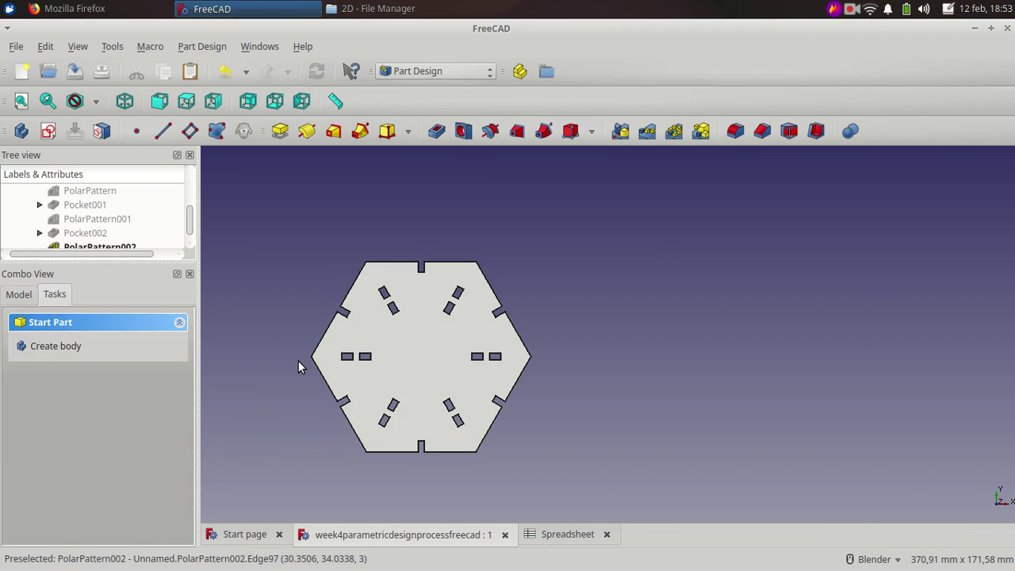
{"action": "left_click", "coordinate": [413, 357]}
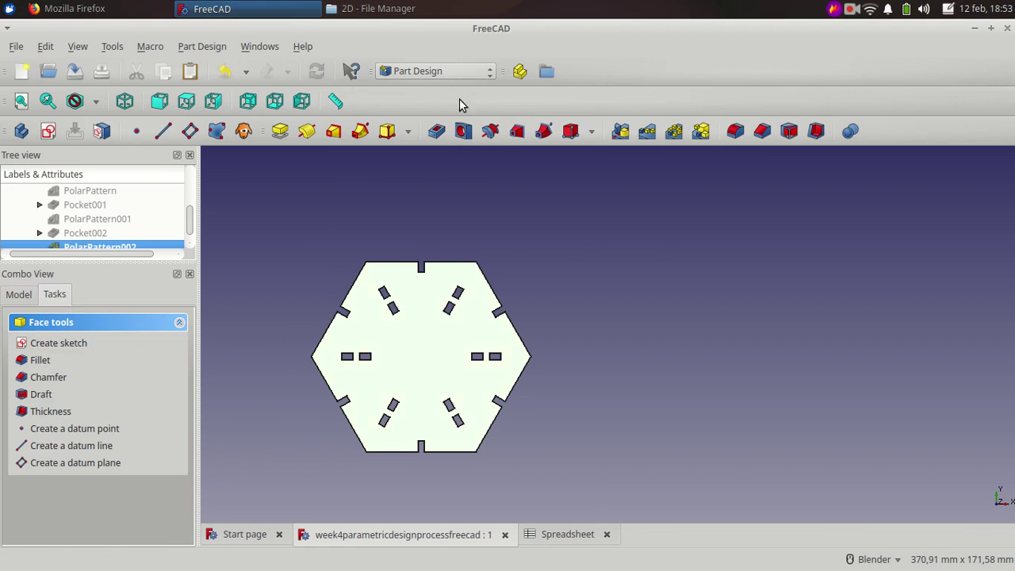
{"action": "left_click", "coordinate": [437, 70]}
{"action": "key", "text": "Escape"}
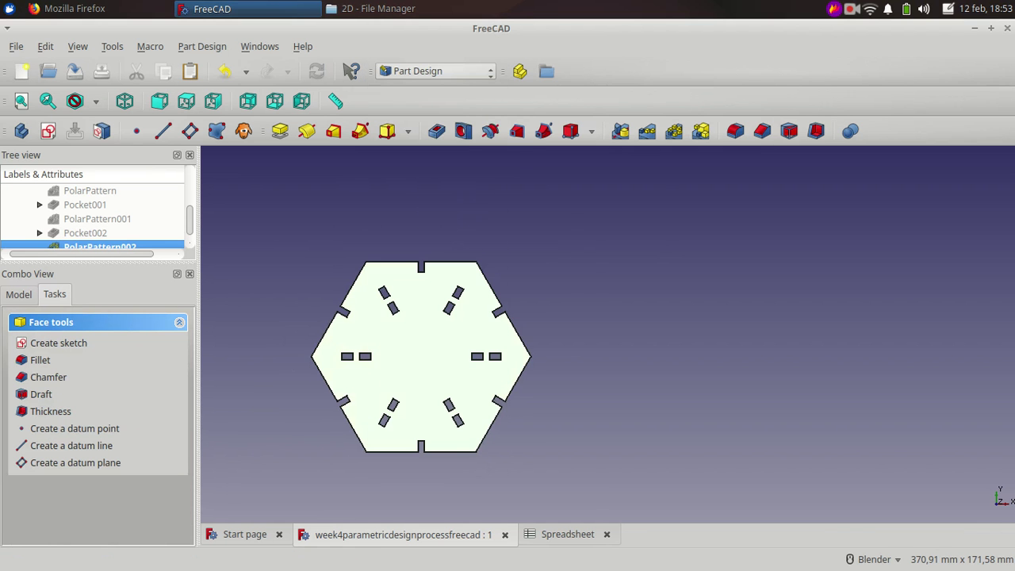
In Draft, create a Shape 2D view of the plate, hide the Hexagon body, and select the projection.
{"action": "left_click", "coordinate": [188, 46]}
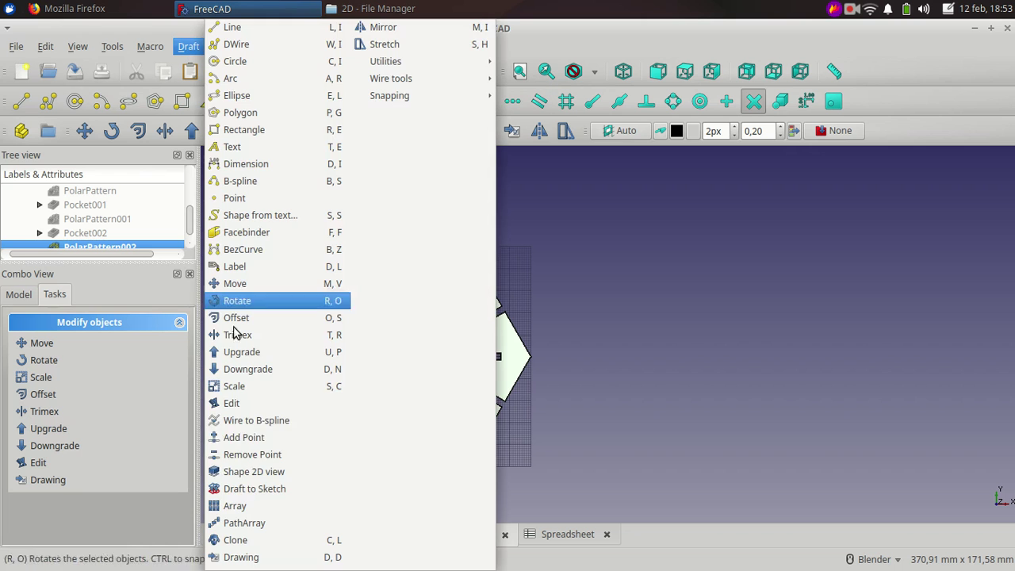
{"action": "left_click", "coordinate": [260, 474]}
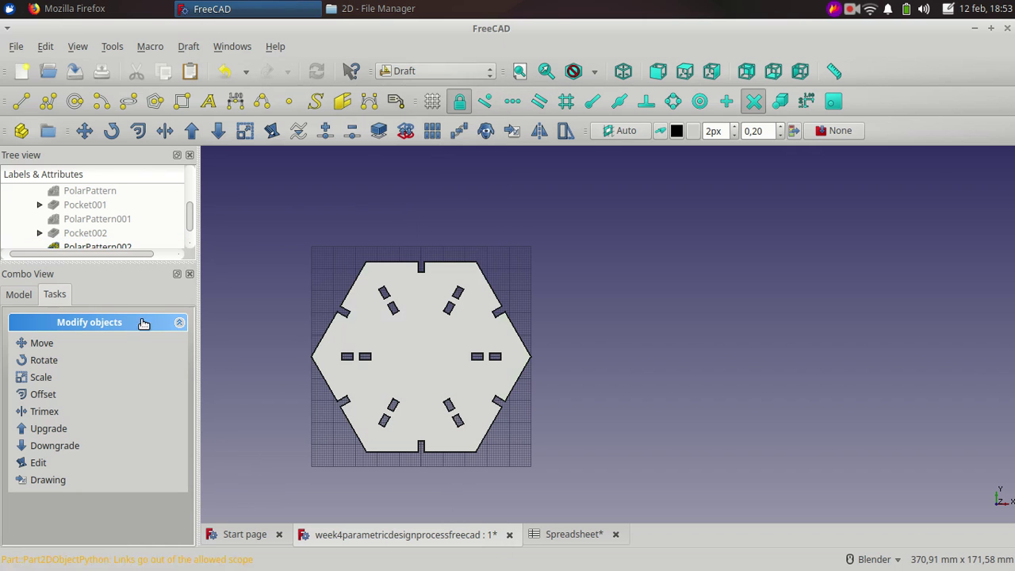
{"action": "right_click", "coordinate": [77, 233]}
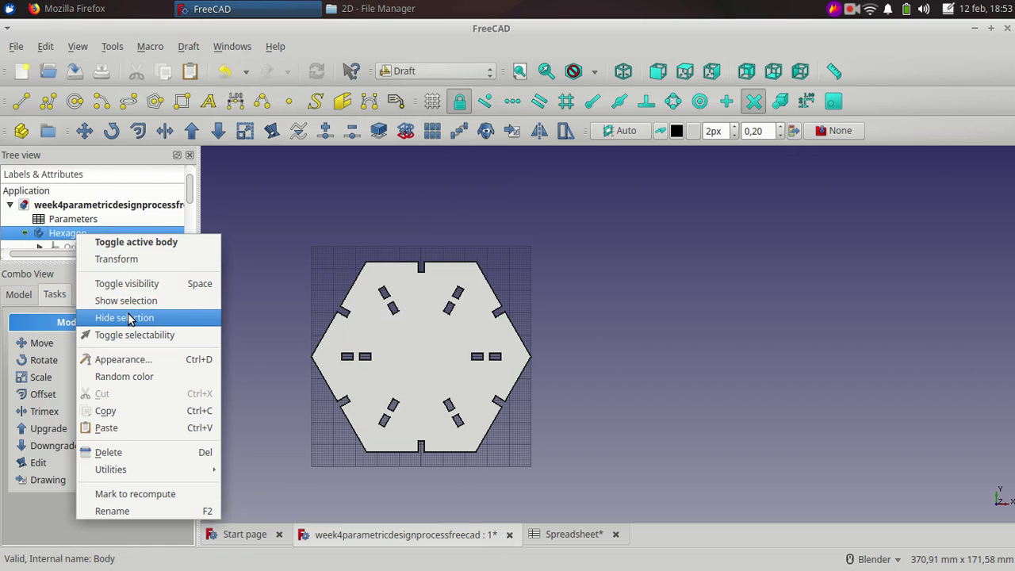
{"action": "left_click", "coordinate": [129, 318]}
{"action": "scroll", "coordinate": [91, 230], "scroll_direction": "down", "scroll_amount": 5}
{"action": "left_click", "coordinate": [90, 237]}
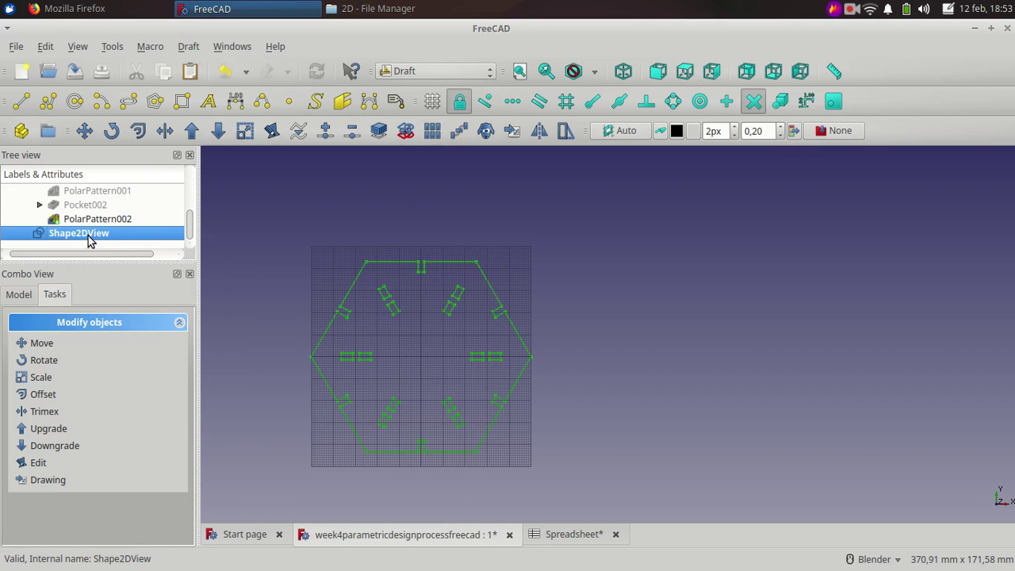
{"action": "left_click", "coordinate": [16, 46]}
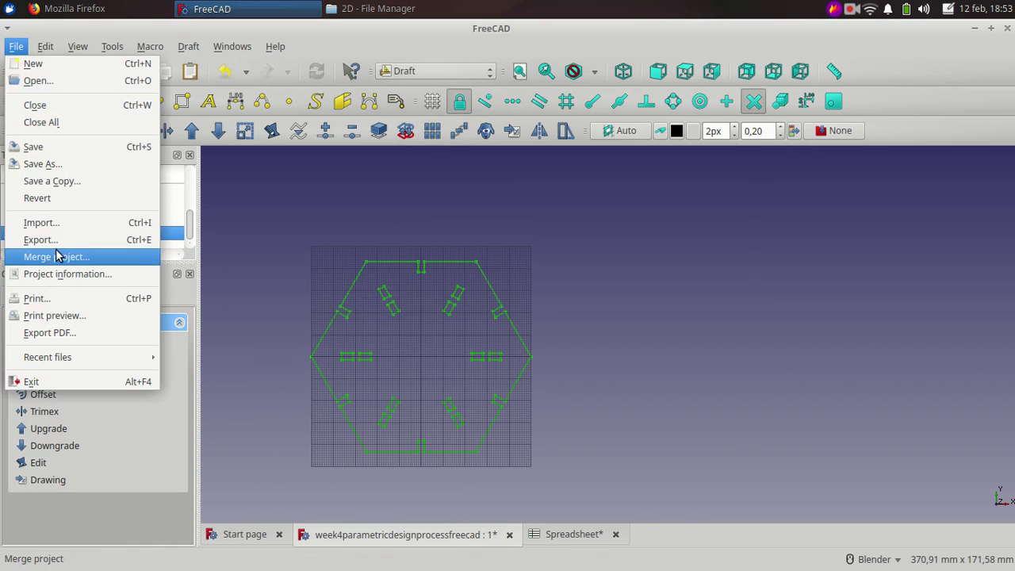
Export the projection to FreeCAD/2D as Flattened SVG named 'week4parametricdesign'.
{"action": "left_click", "coordinate": [57, 239]}
{"action": "double_click", "coordinate": [394, 213]}
{"action": "double_click", "coordinate": [393, 214]}
{"action": "left_click", "coordinate": [560, 441]}
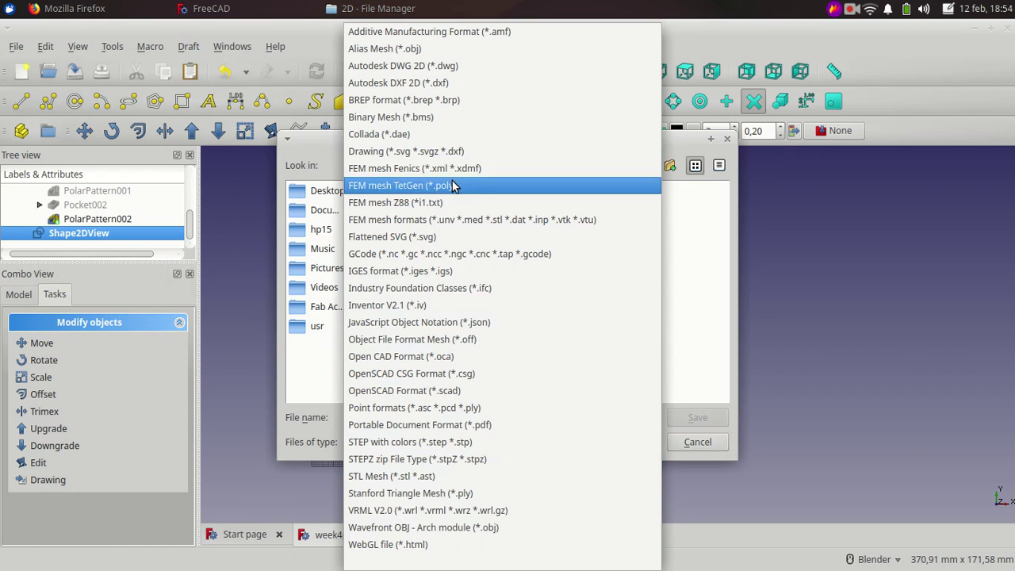
{"action": "left_click", "coordinate": [449, 236]}
{"action": "left_click", "coordinate": [442, 420]}
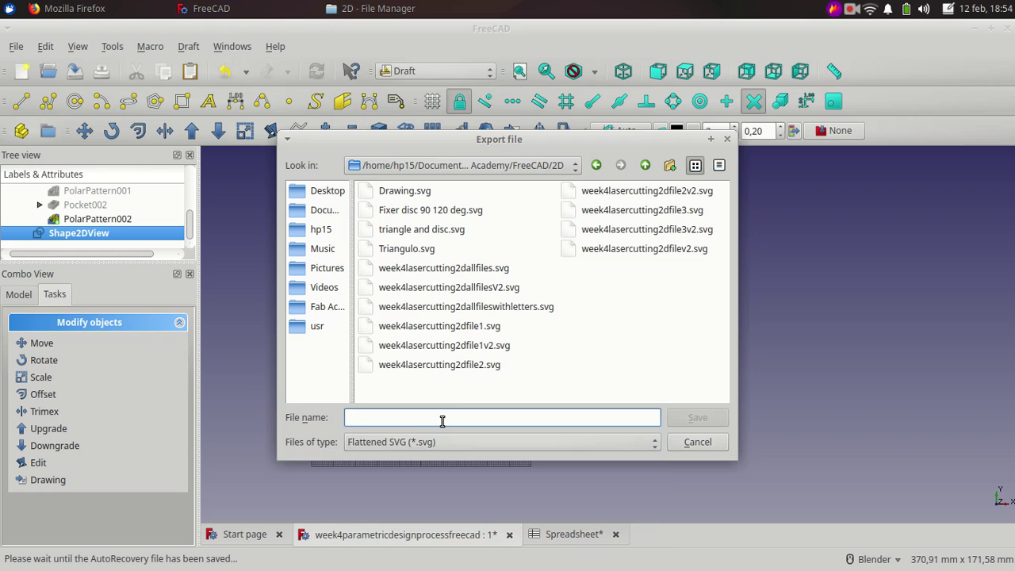
{"action": "type", "text": "week4"}
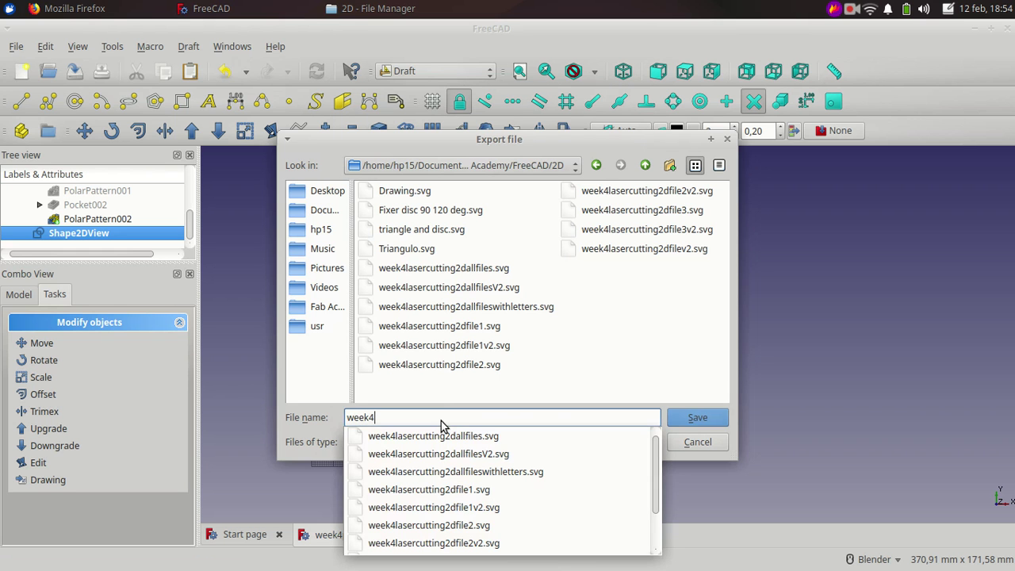
{"action": "type", "text": "parametricdesign"}
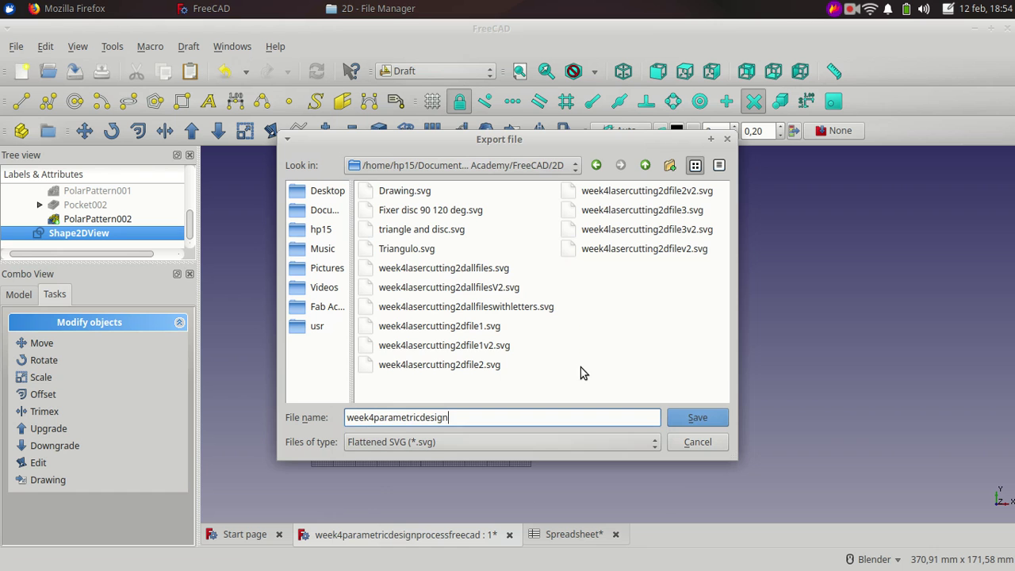
{"action": "left_click", "coordinate": [683, 420]}
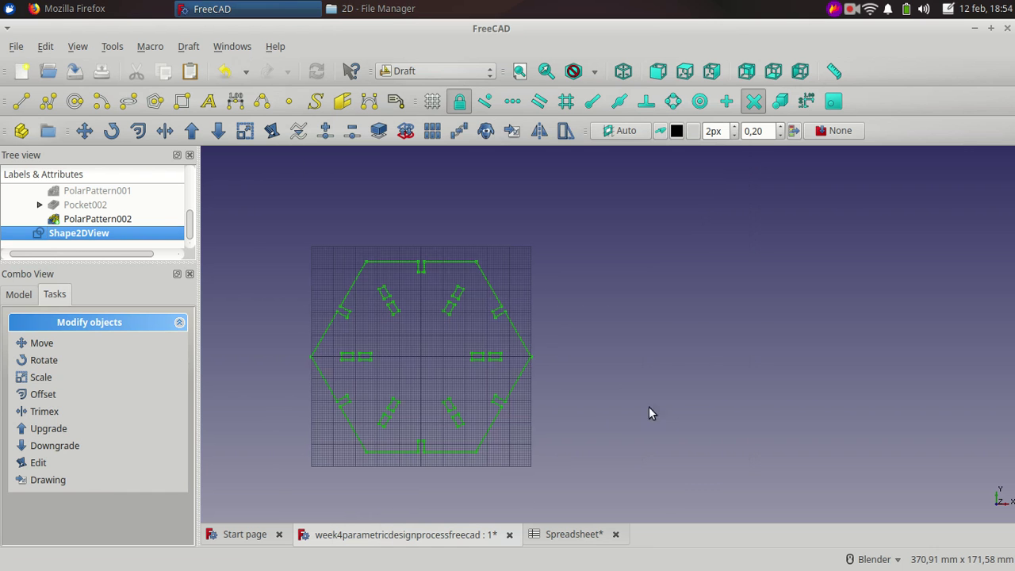
{"action": "left_click", "coordinate": [512, 442]}
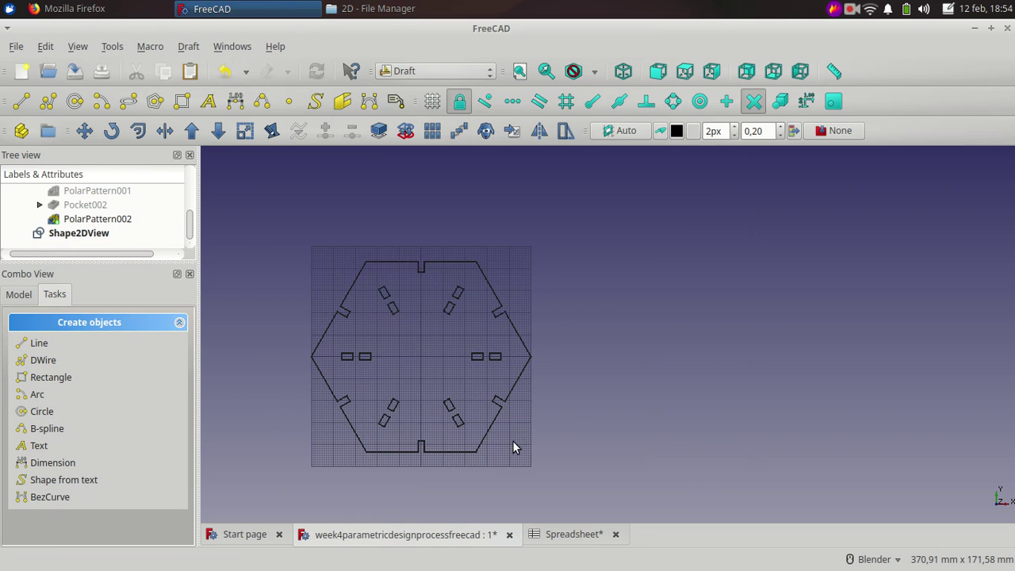
Save the document, hide the Shape2DView projection, and show the Hexagon plate in axonometric view.
{"action": "left_click", "coordinate": [76, 73]}
{"action": "right_click", "coordinate": [78, 233]}
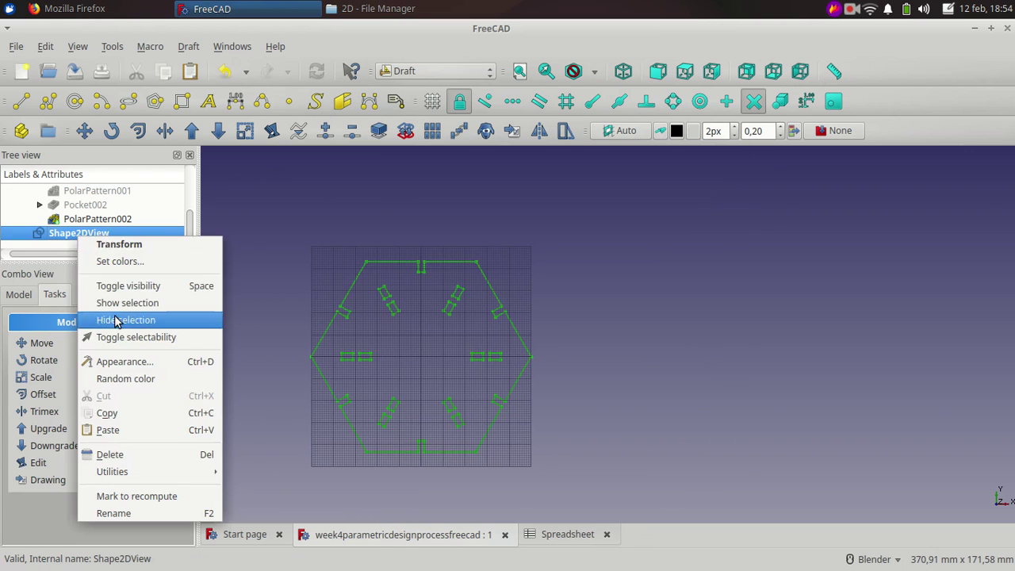
{"action": "left_click", "coordinate": [115, 319]}
{"action": "right_click", "coordinate": [69, 196]}
{"action": "left_click", "coordinate": [120, 258]}
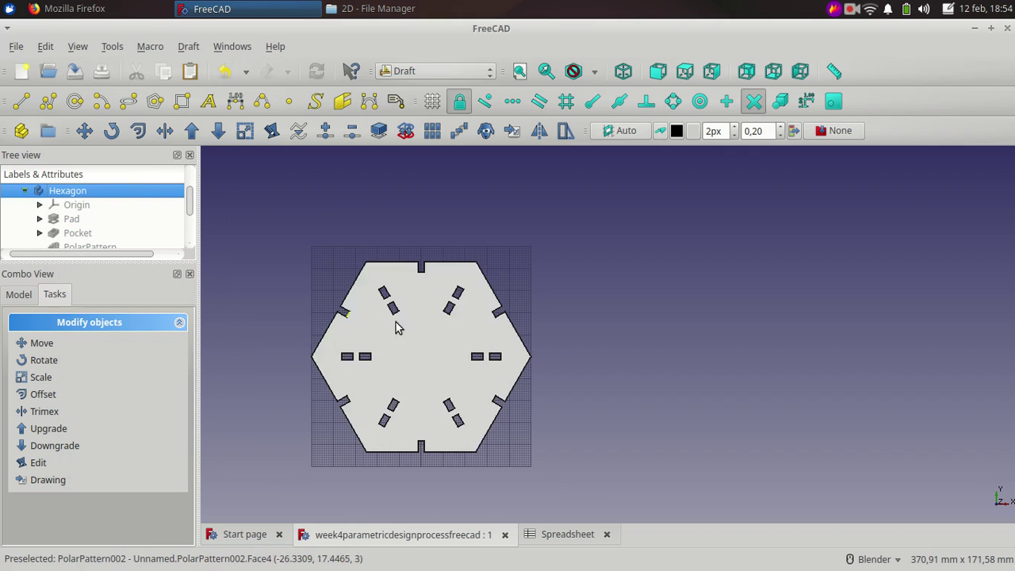
{"action": "left_click", "coordinate": [622, 72]}
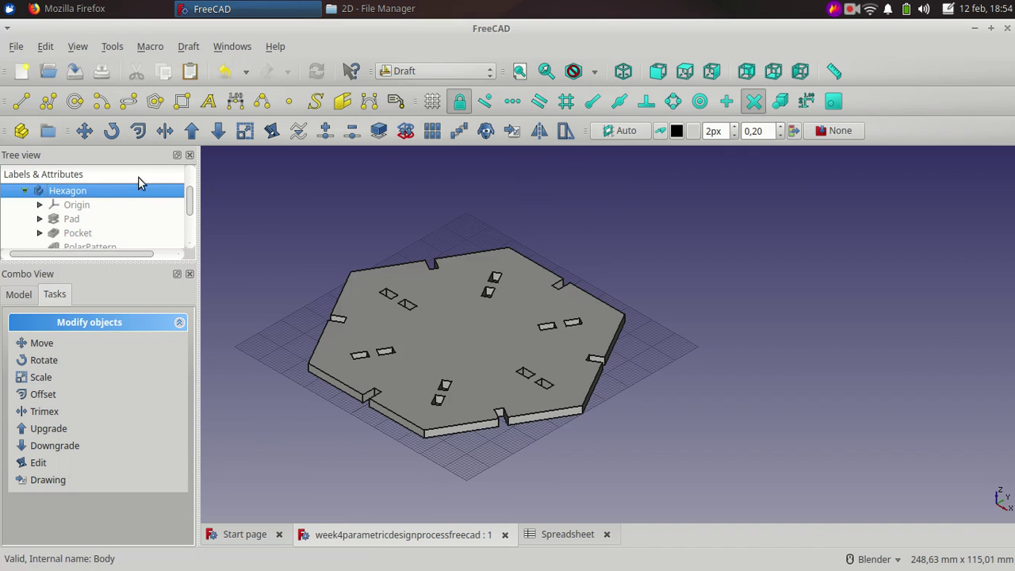
Create a second 2D projection of the plate and hide the solid Hexagon body.
{"action": "left_click", "coordinate": [188, 48]}
{"action": "left_click", "coordinate": [251, 468]}
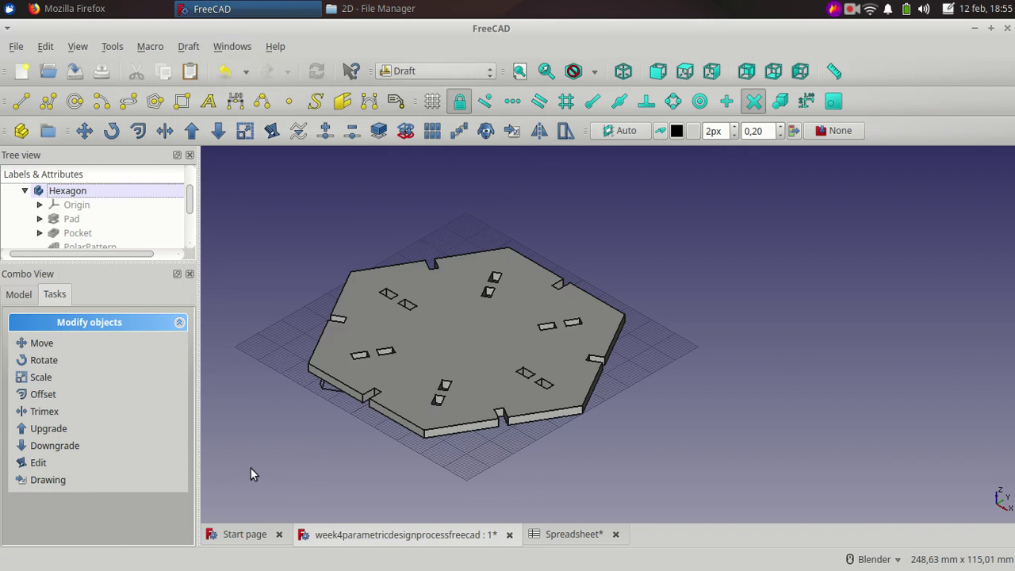
{"action": "right_click", "coordinate": [70, 191]}
{"action": "left_click", "coordinate": [113, 276]}
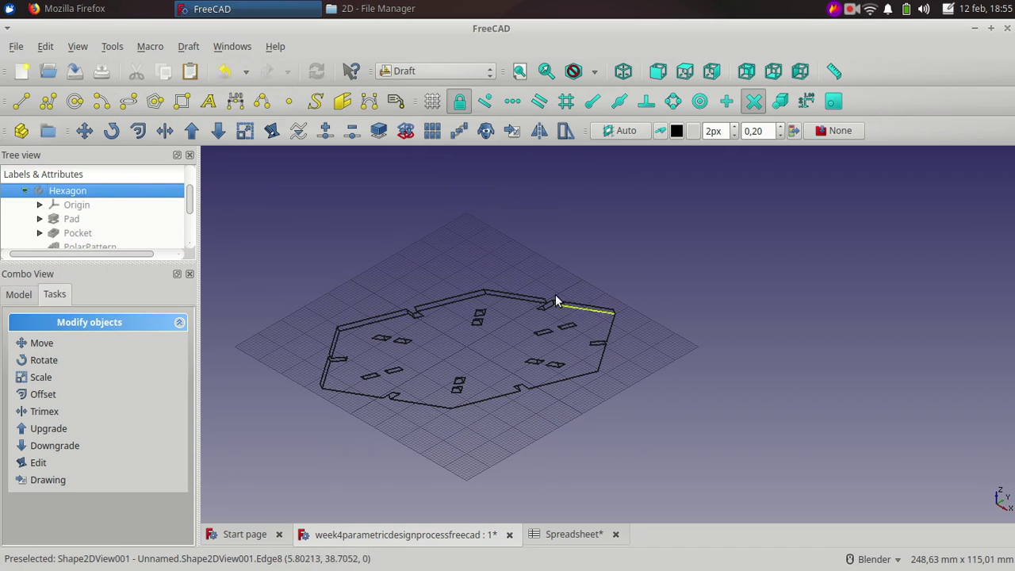
Delete the duplicate Shape2DView001 projection and toggle the Hexagon body's visibility.
{"action": "scroll", "coordinate": [124, 237], "scroll_direction": "down", "scroll_amount": 5}
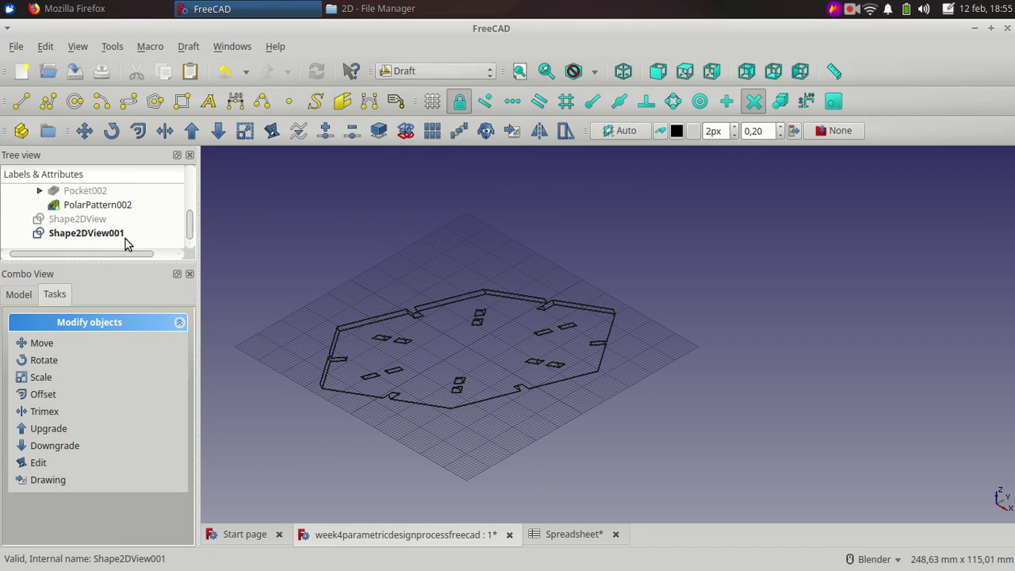
{"action": "left_click", "coordinate": [124, 238]}
{"action": "right_click", "coordinate": [121, 238]}
{"action": "left_click", "coordinate": [156, 453]}
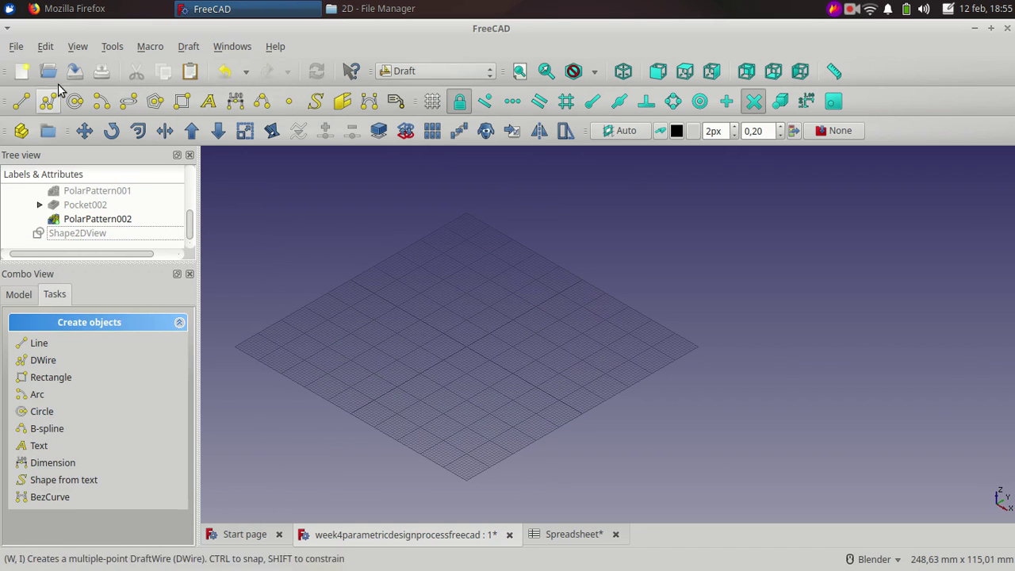
{"action": "scroll", "coordinate": [119, 222], "scroll_direction": "up", "scroll_amount": 5}
{"action": "right_click", "coordinate": [79, 232]}
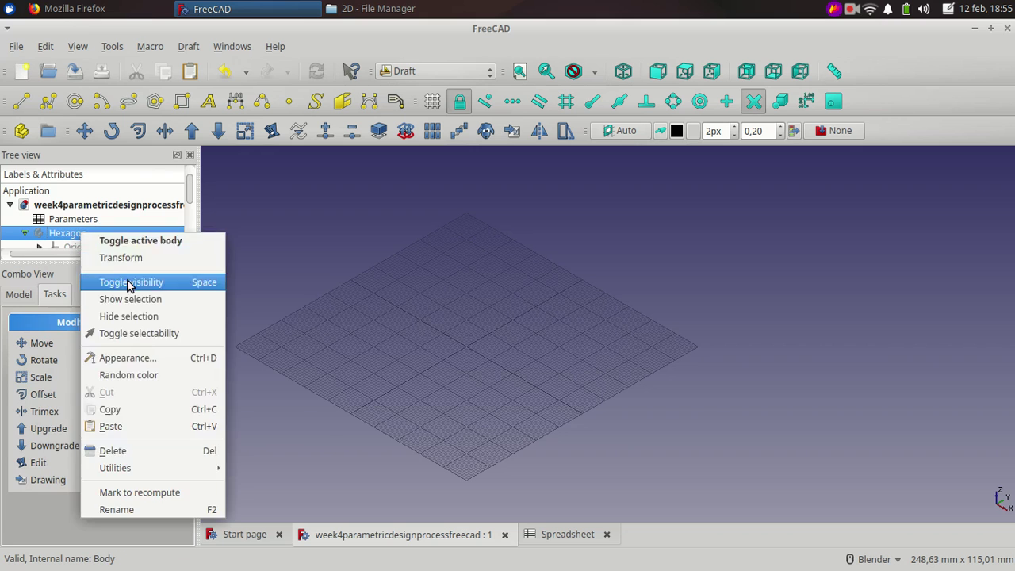
{"action": "left_click", "coordinate": [128, 282]}
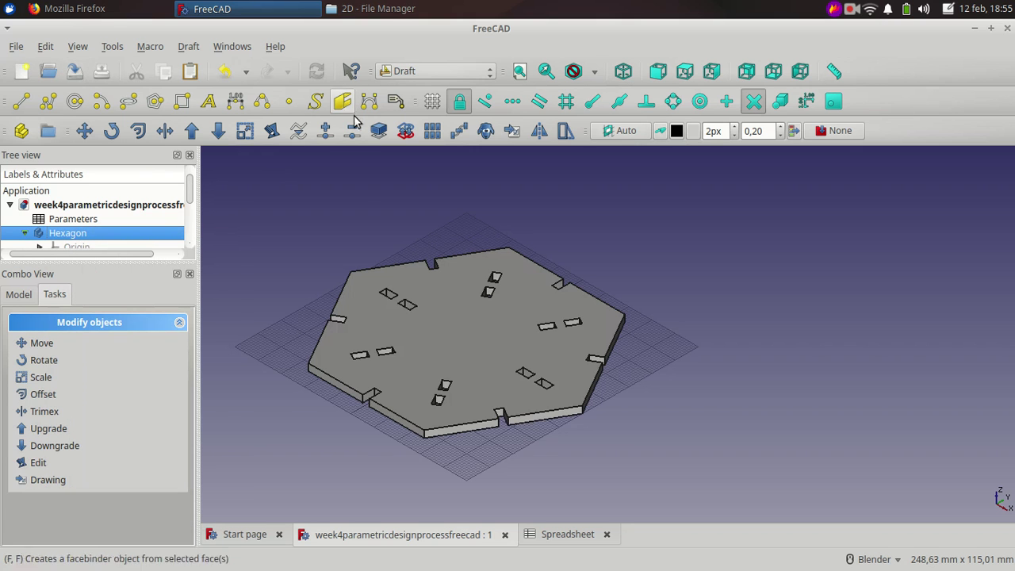